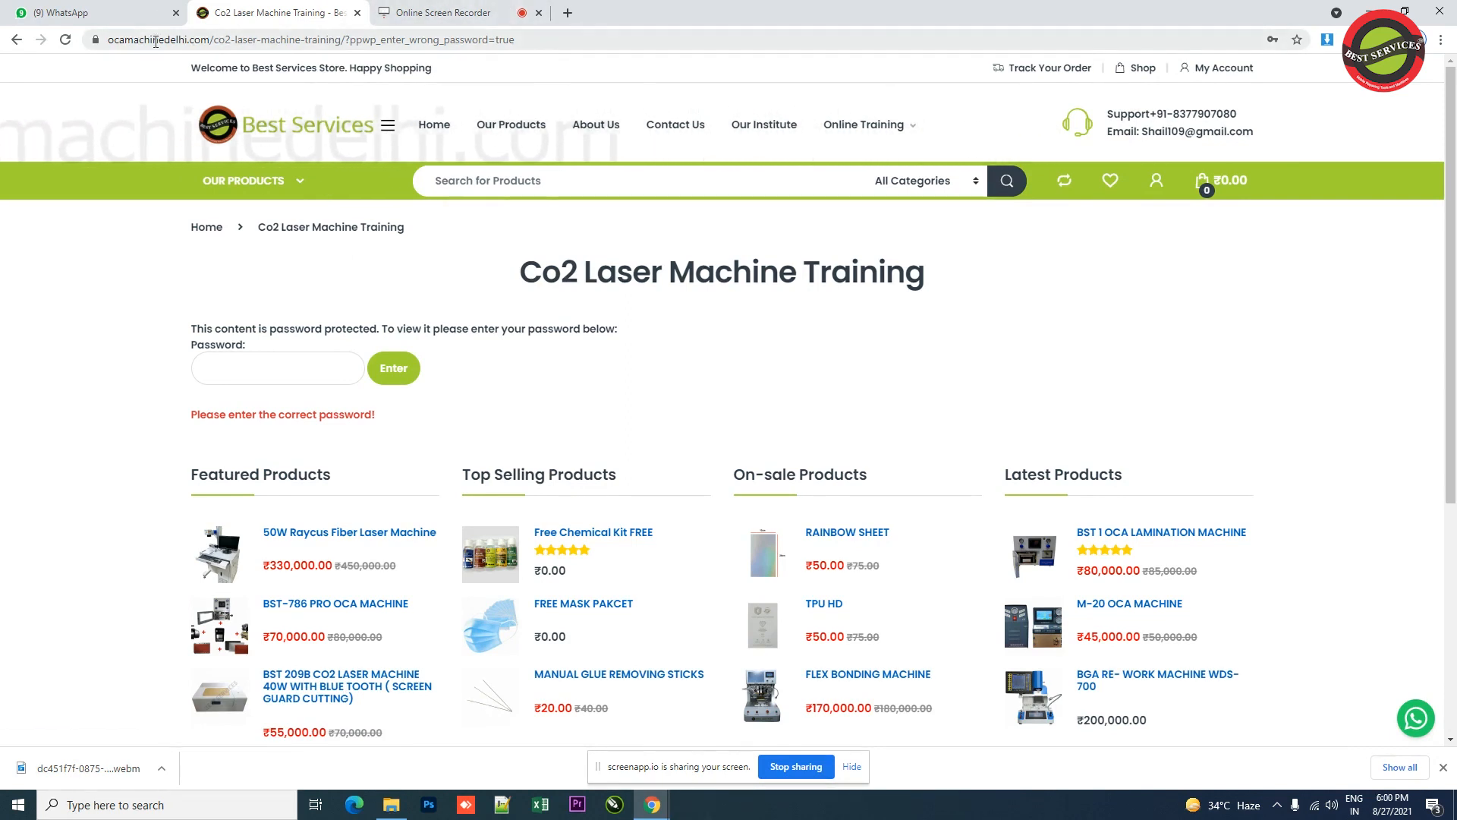
# Step: Unlock the password-protected Co2 Laser Machine Training page by entering the page password
pyautogui.click(223, 40)
pyautogui.click(432, 322)
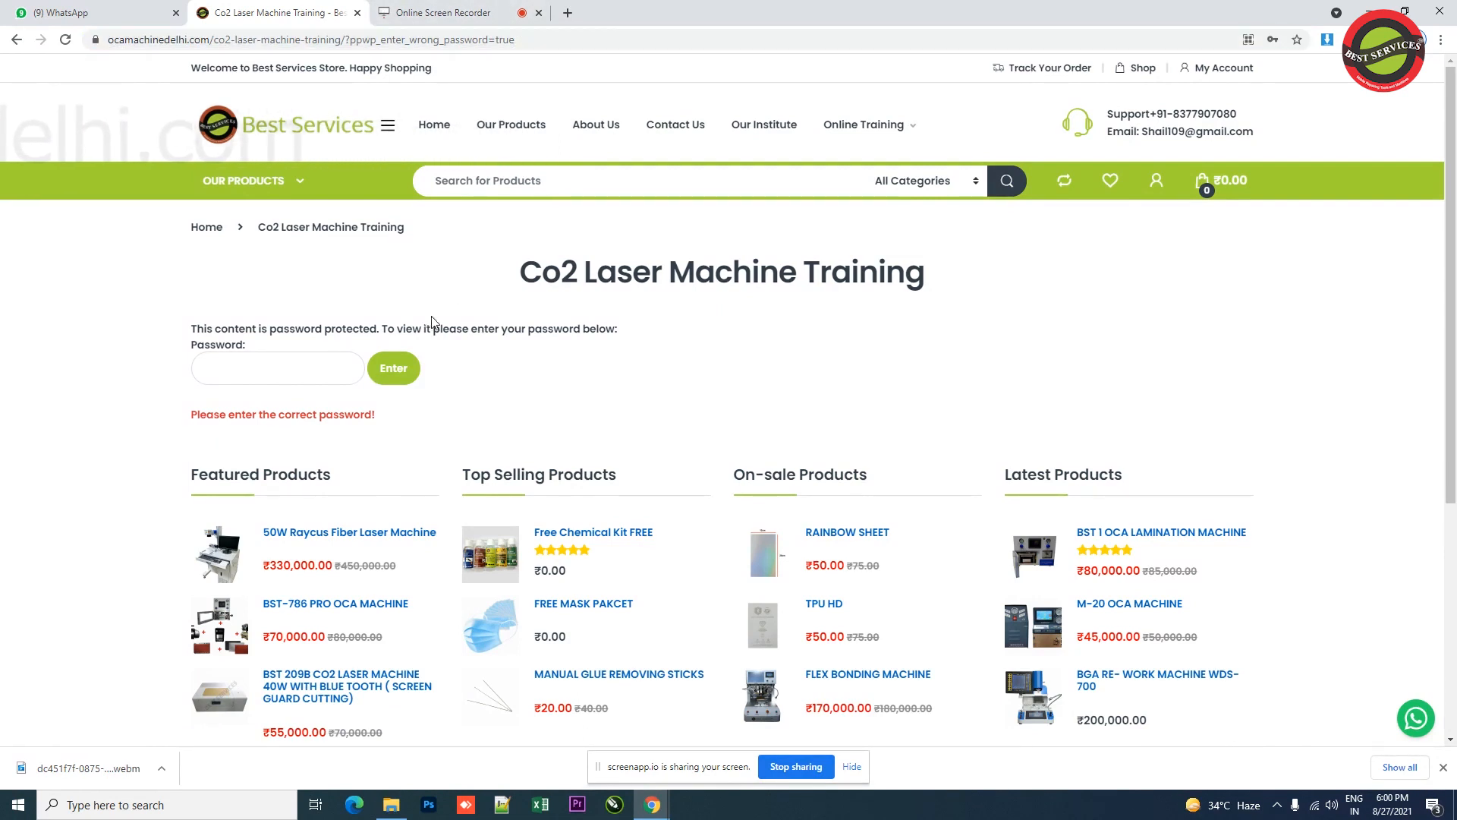
pyautogui.click(289, 377)
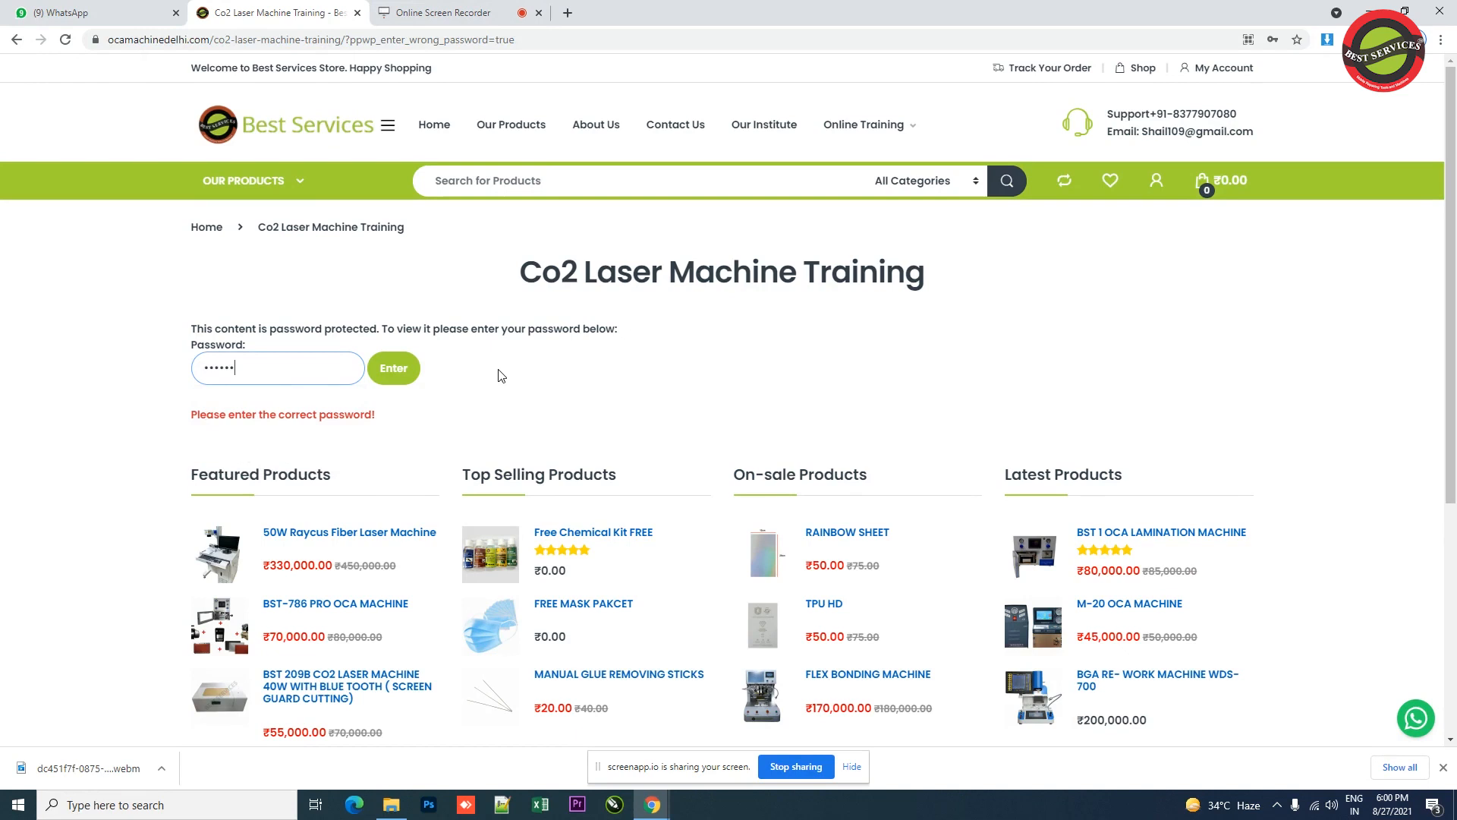
pyautogui.click(407, 375)
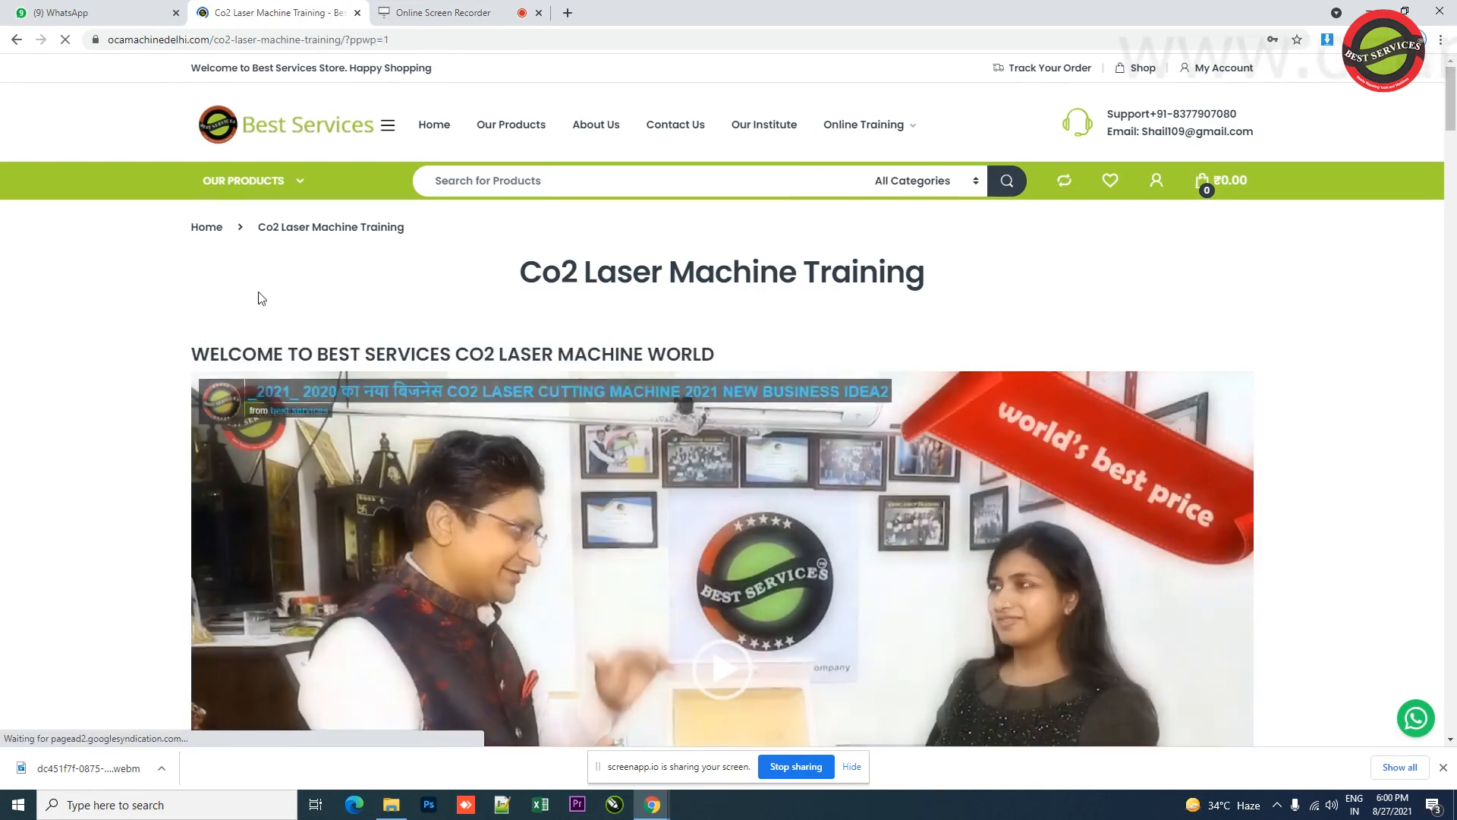
# Step: Decline the browser's offer to update the saved password for this page
pyautogui.scroll(-1, 205, 322)
pyautogui.scroll(-2, 206, 324)
pyautogui.scroll(3, 220, 326)
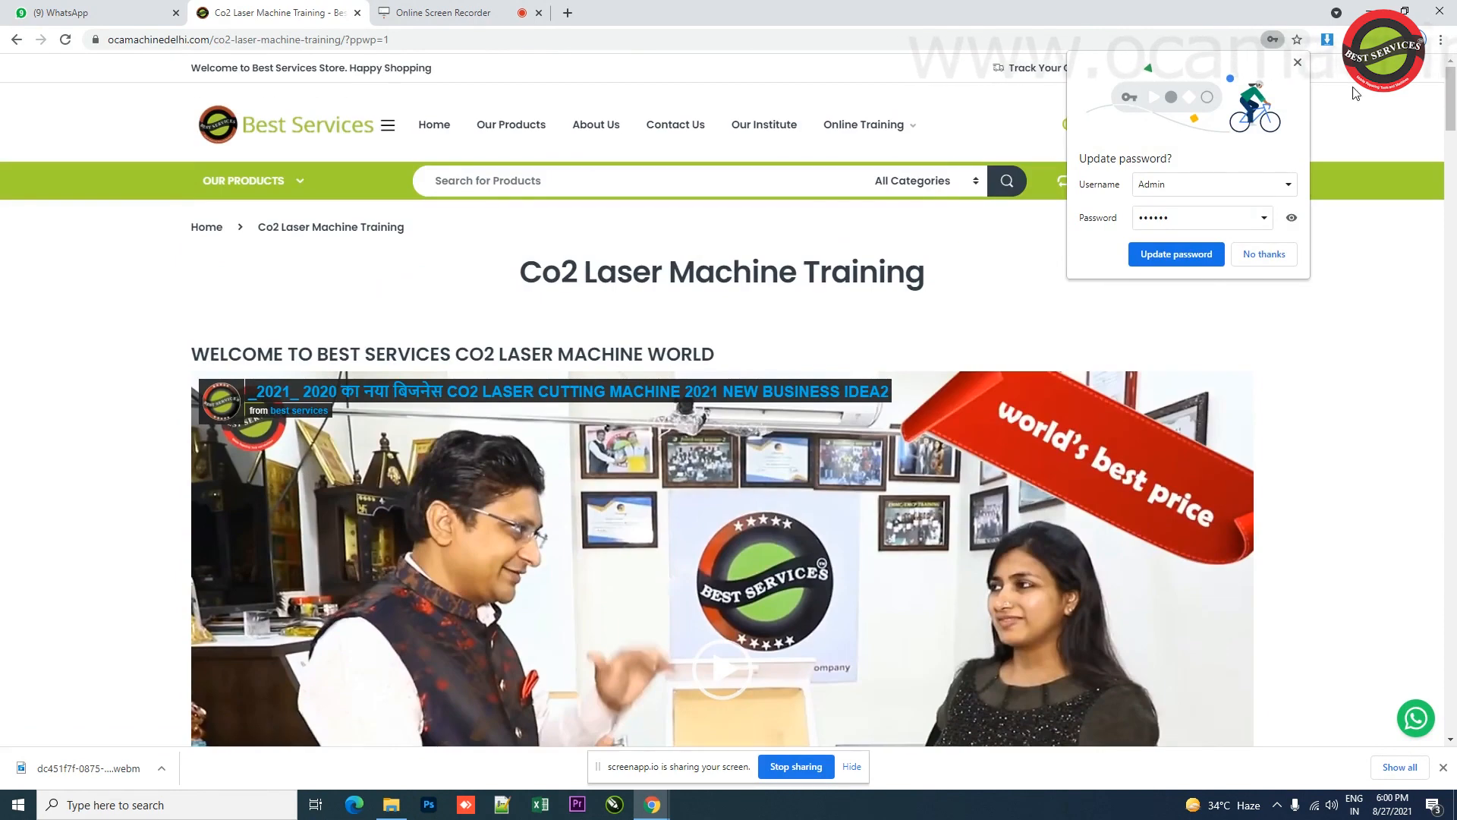
pyautogui.click(1298, 63)
# Step: Browse the training page down to the CO2 software download section
pyautogui.scroll(-8, 110, 350)
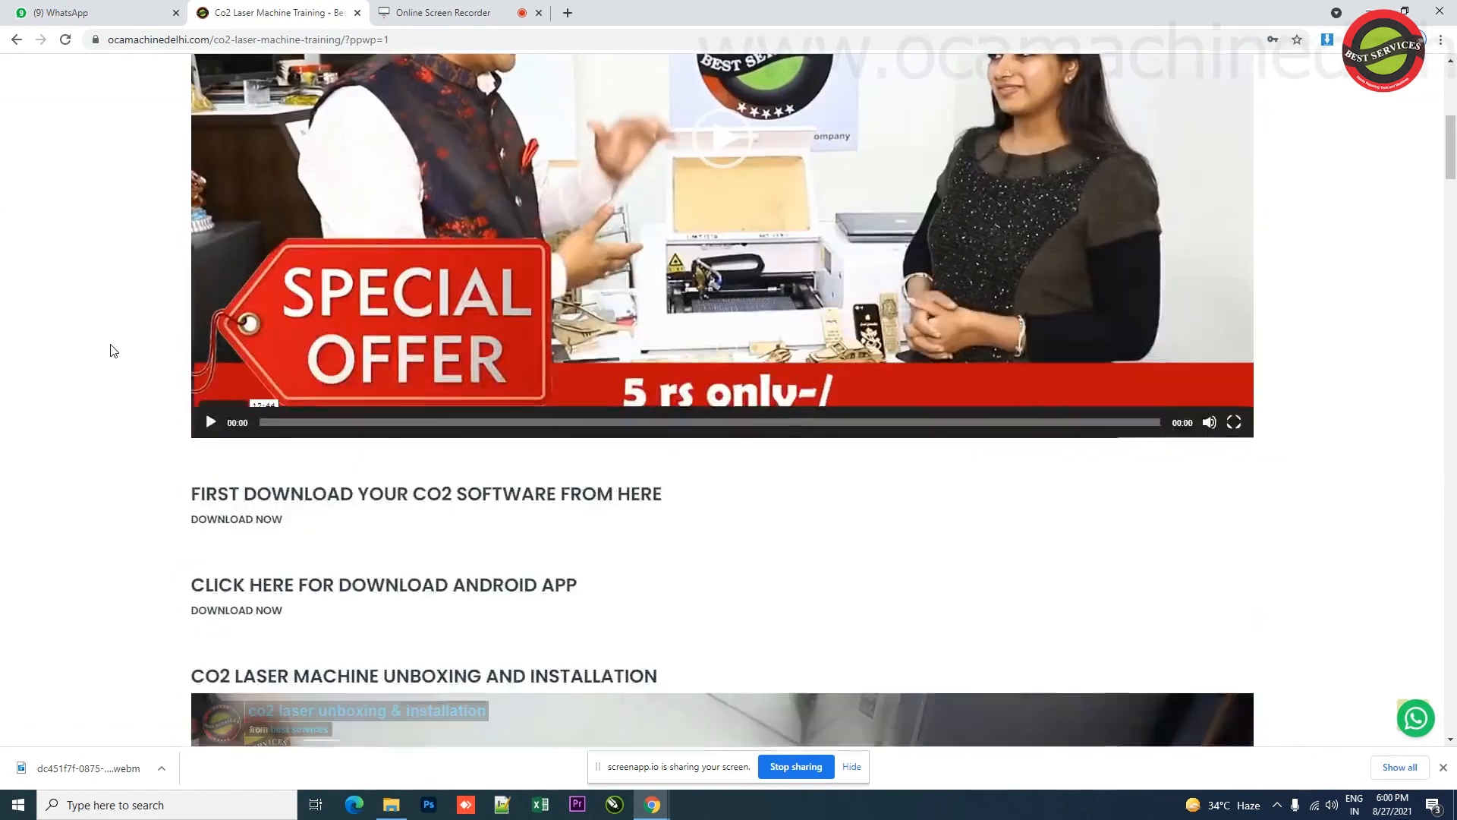
pyautogui.scroll(-6, 110, 349)
pyautogui.scroll(2, 110, 349)
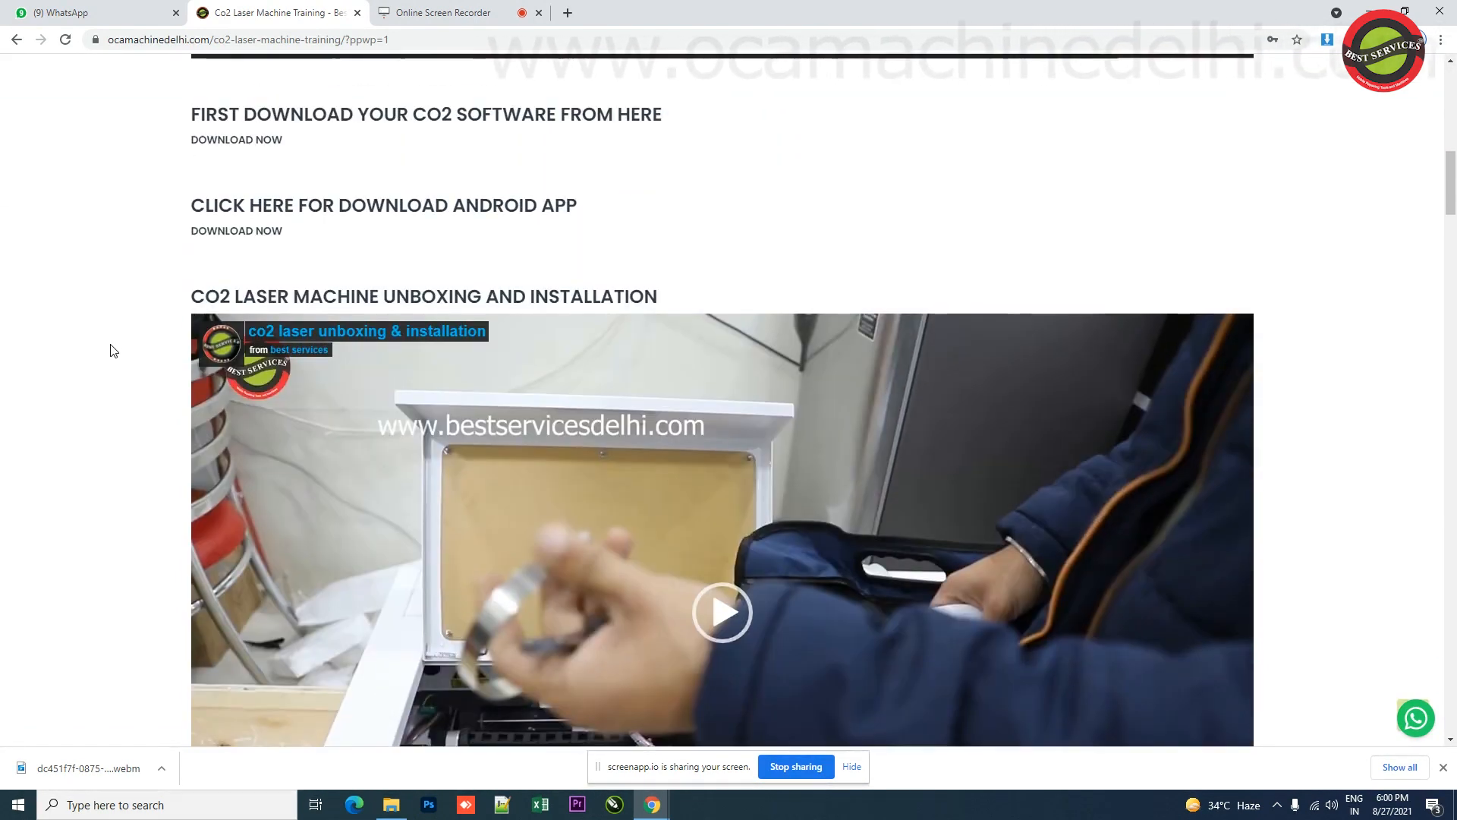
pyautogui.scroll(-2, 110, 349)
pyautogui.scroll(2, 110, 349)
pyautogui.scroll(-3, 110, 350)
pyautogui.scroll(-2, 111, 349)
pyautogui.scroll(7, 110, 349)
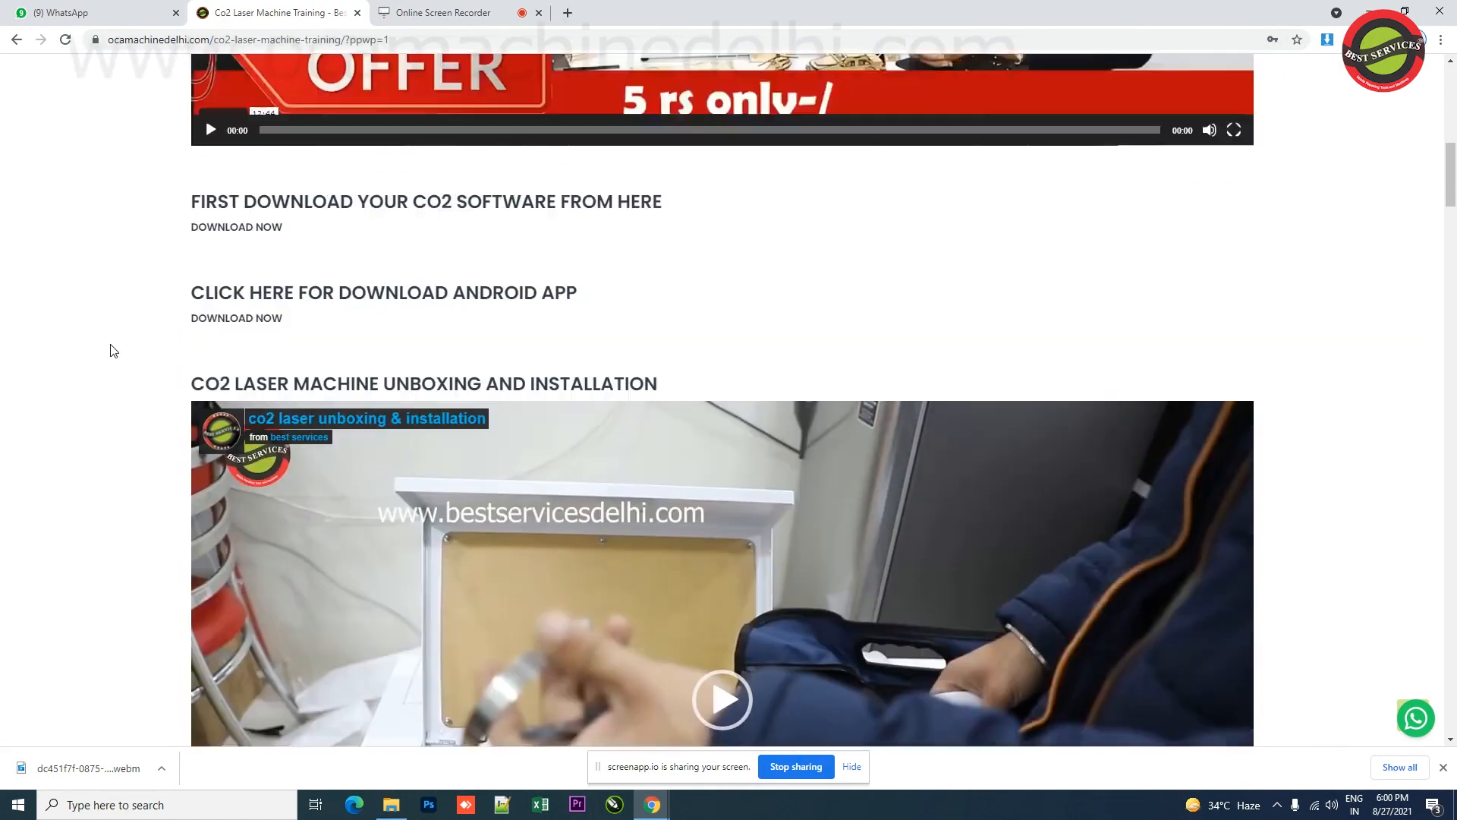
pyautogui.scroll(3, 111, 348)
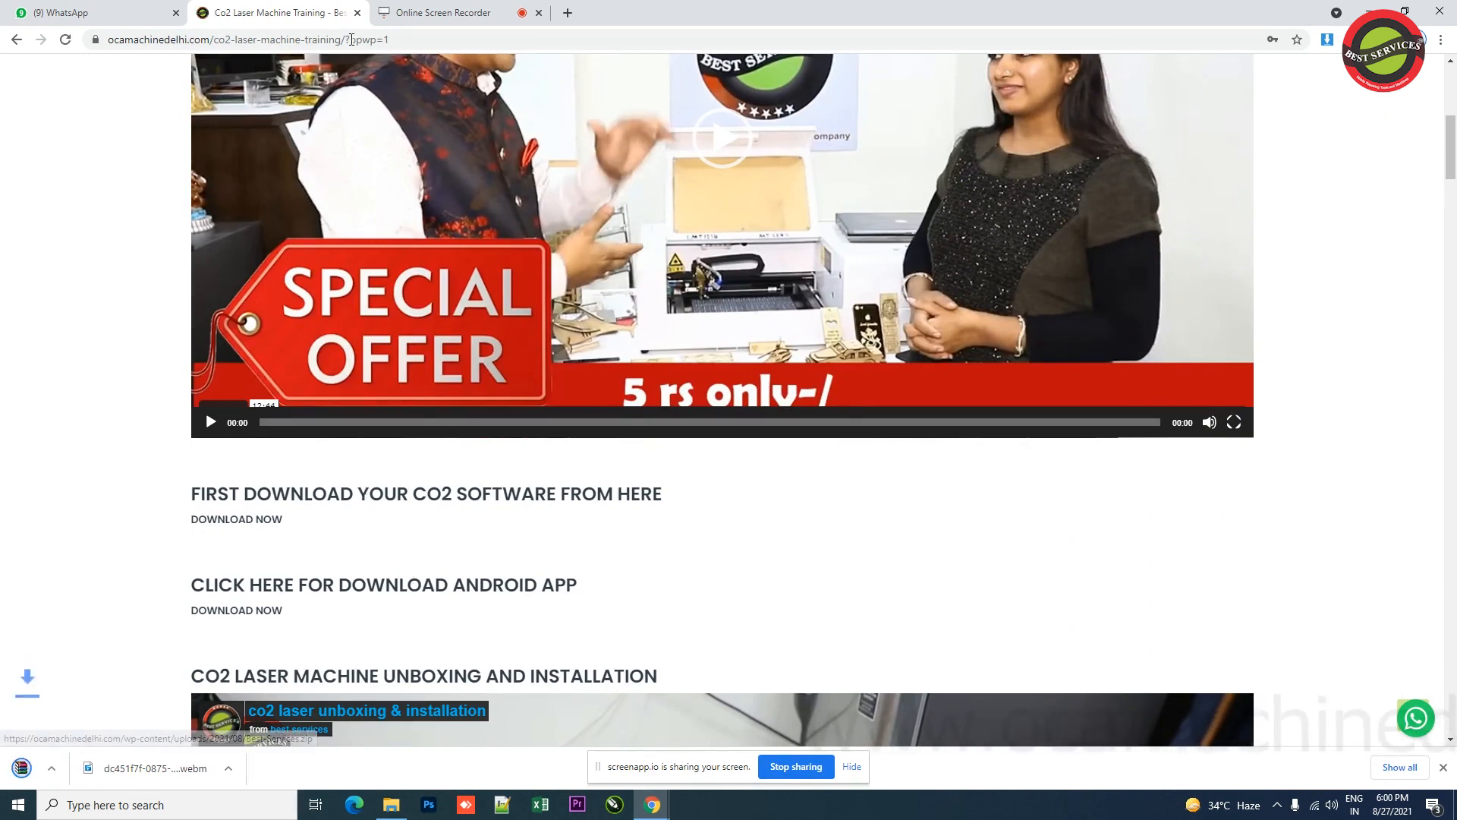
# Step: Show the downloaded Best-Services (1).zip in its folder and extract it to Best-Services (1)\
pyautogui.click(1400, 767)
pyautogui.click(576, 218)
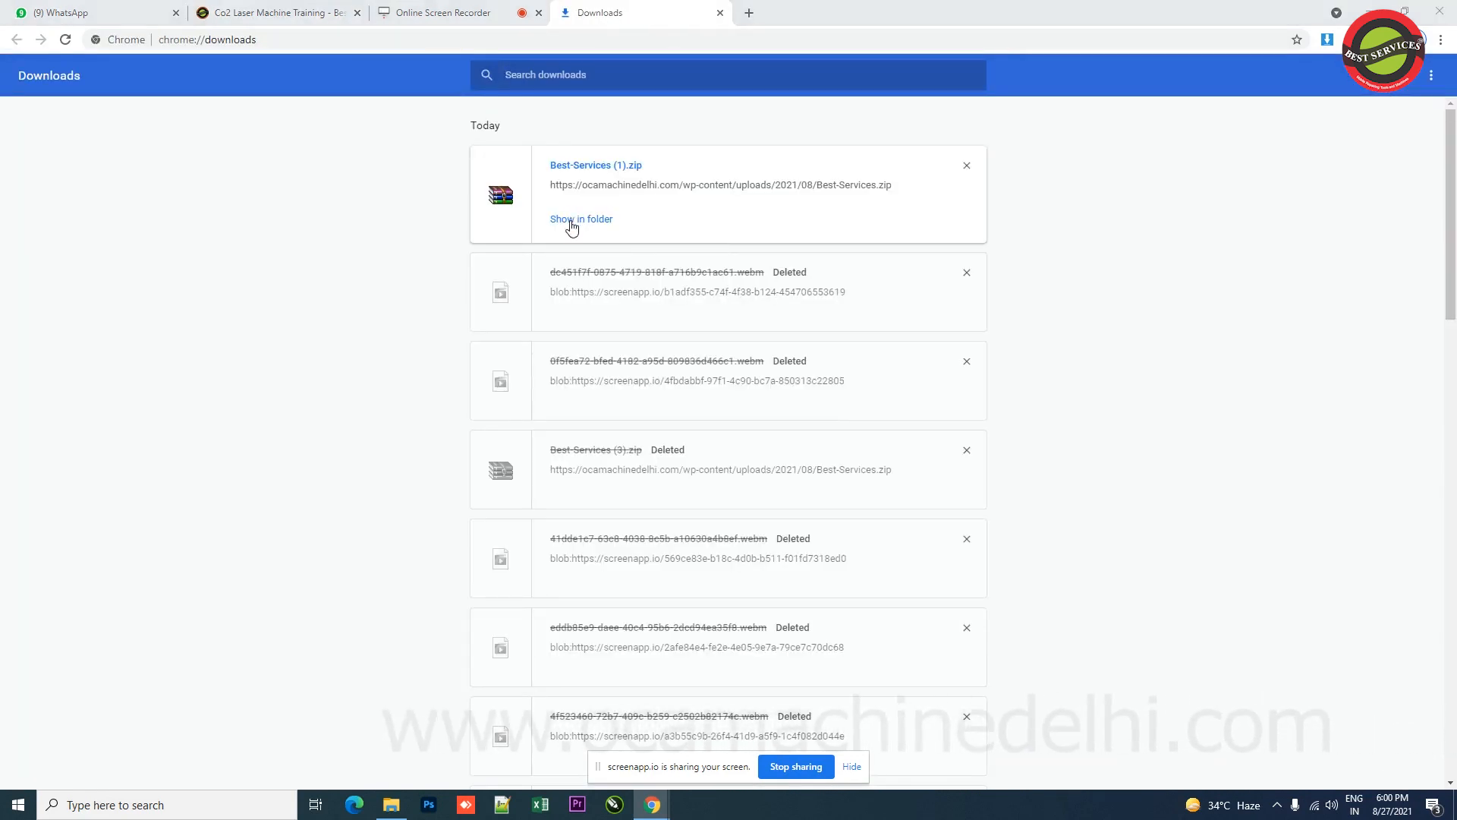
pyautogui.rightClick(184, 152)
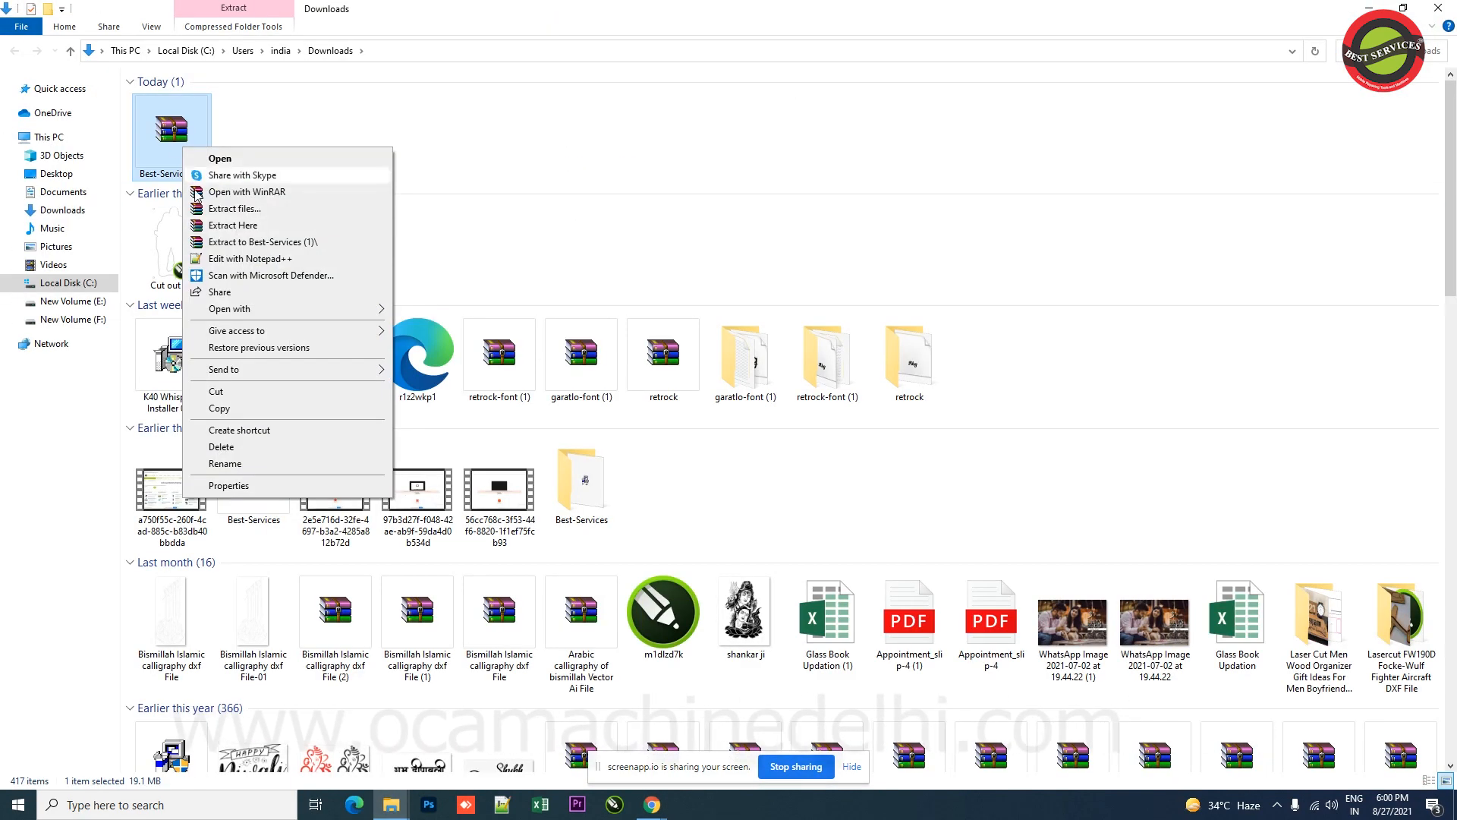
pyautogui.click(258, 243)
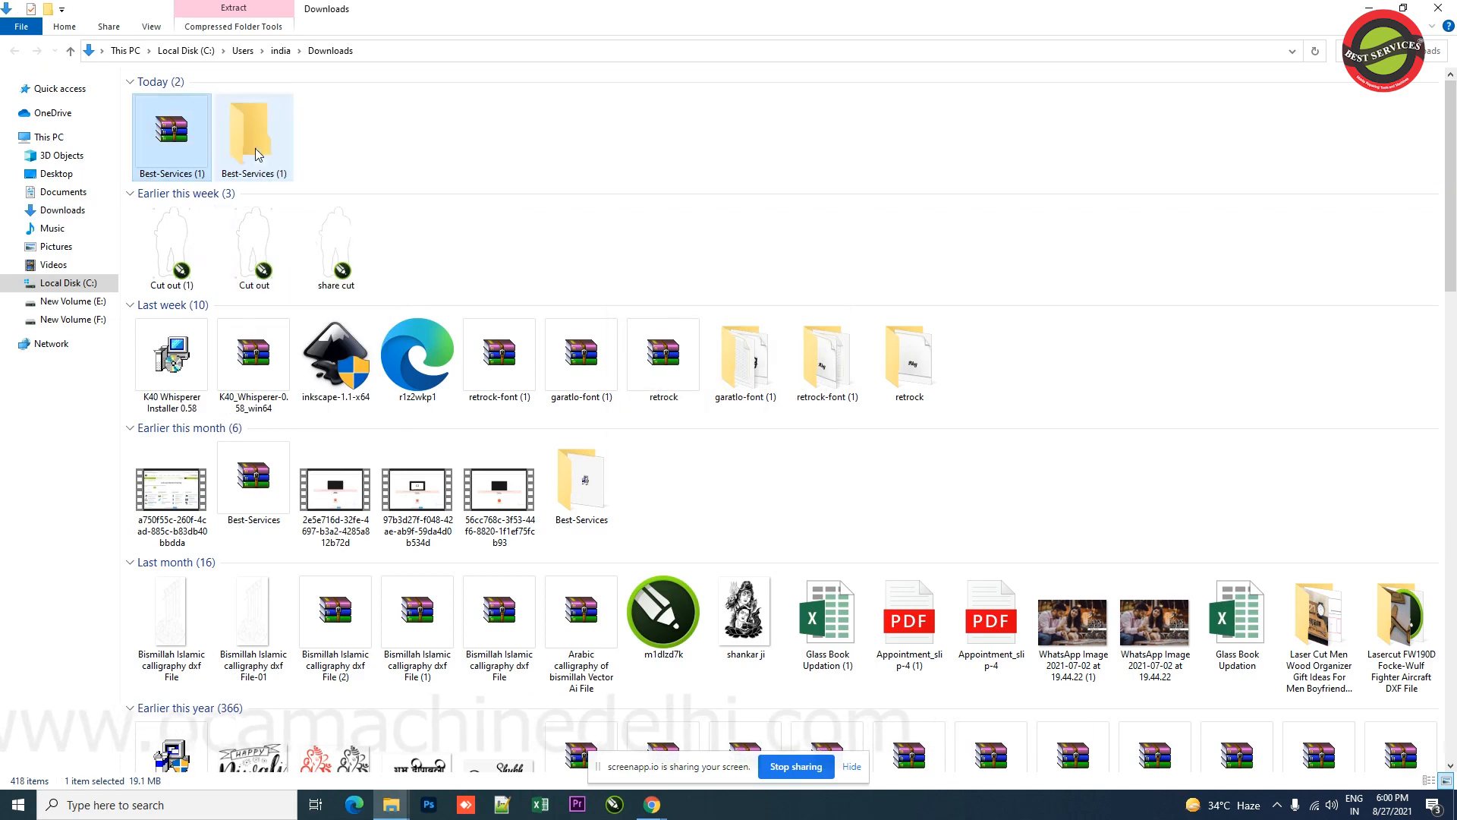
# Step: Open the extracted Best-Services (1) folder and launch the MMD12 client installer
pyautogui.doubleClick(250, 141)
pyautogui.click(200, 105)
pyautogui.doubleClick(199, 106)
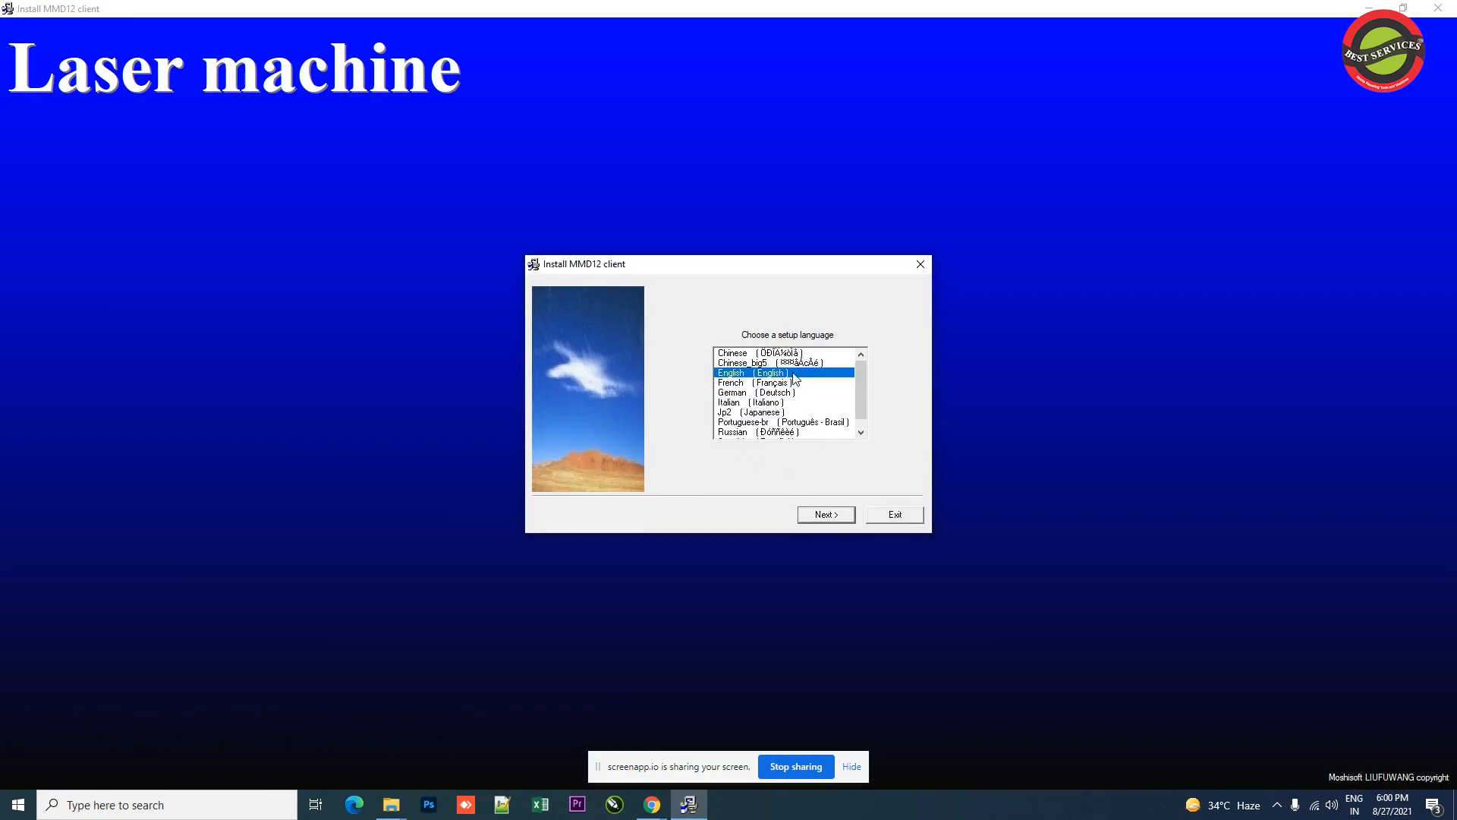
# Step: Install the MMD12 client in English, accepting the licence terms and the default C:\mmd12_399718816 path
pyautogui.click(831, 519)
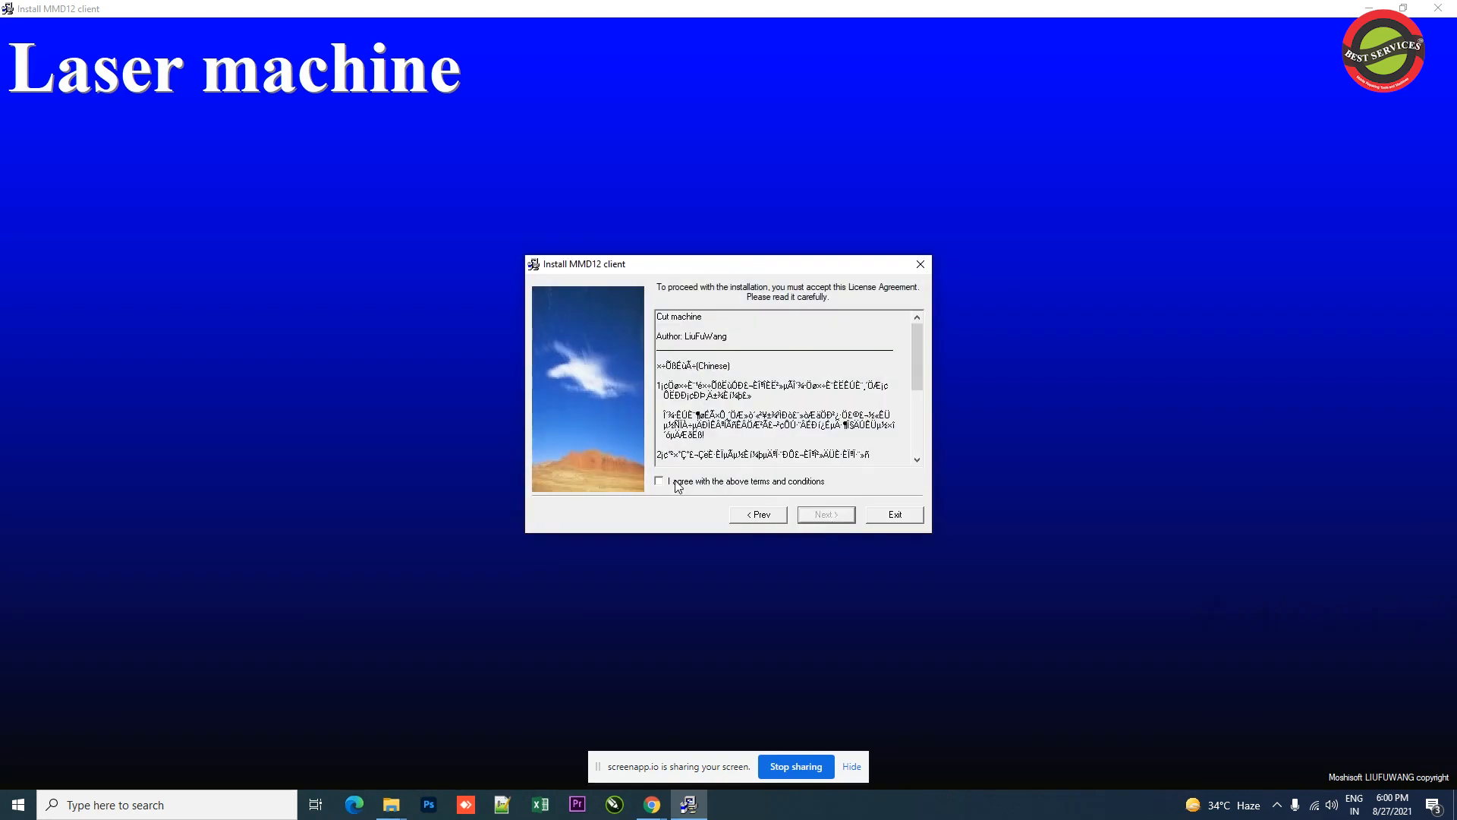
pyautogui.click(826, 515)
pyautogui.click(826, 515)
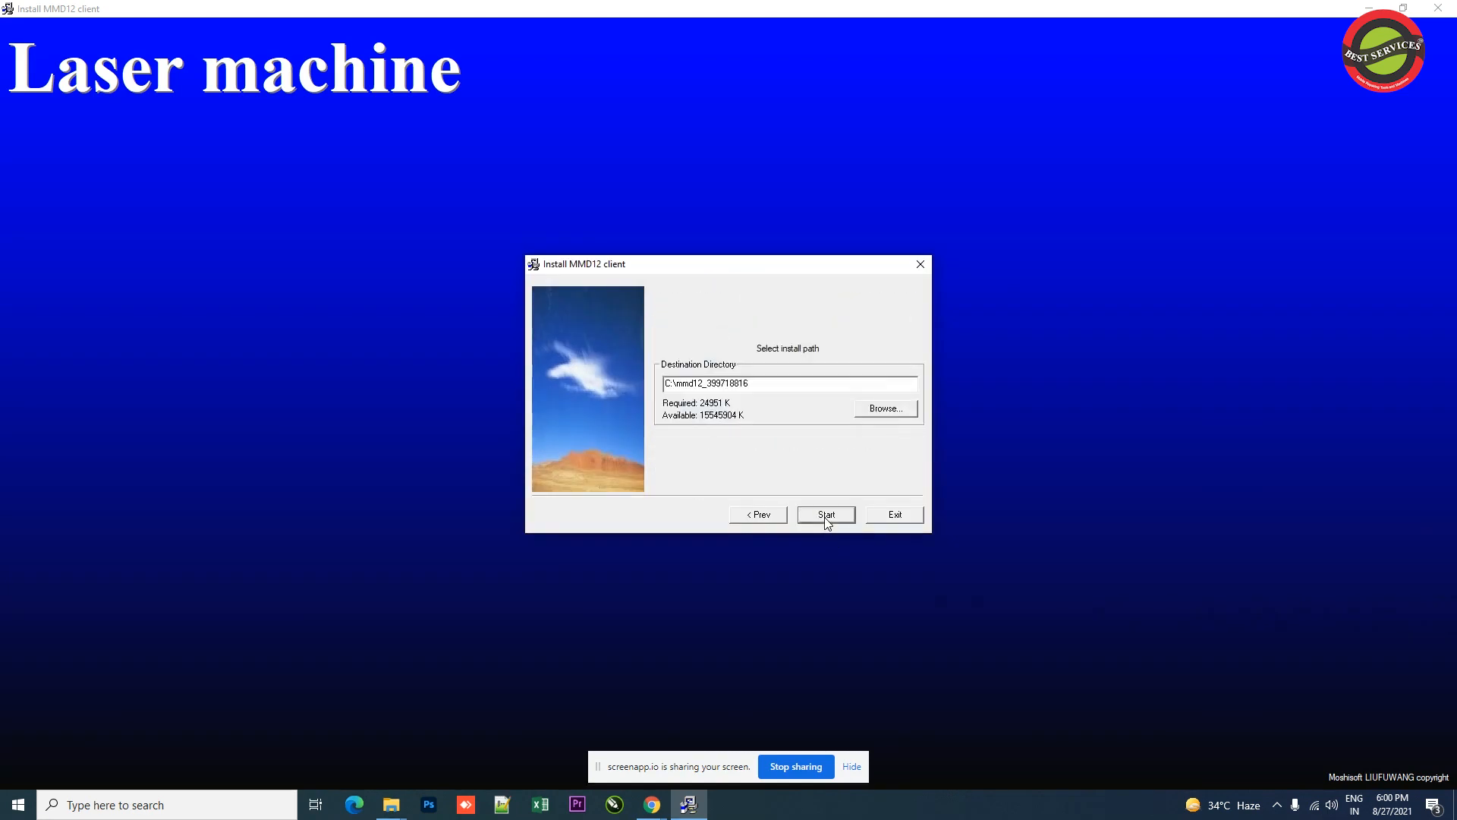
pyautogui.click(826, 516)
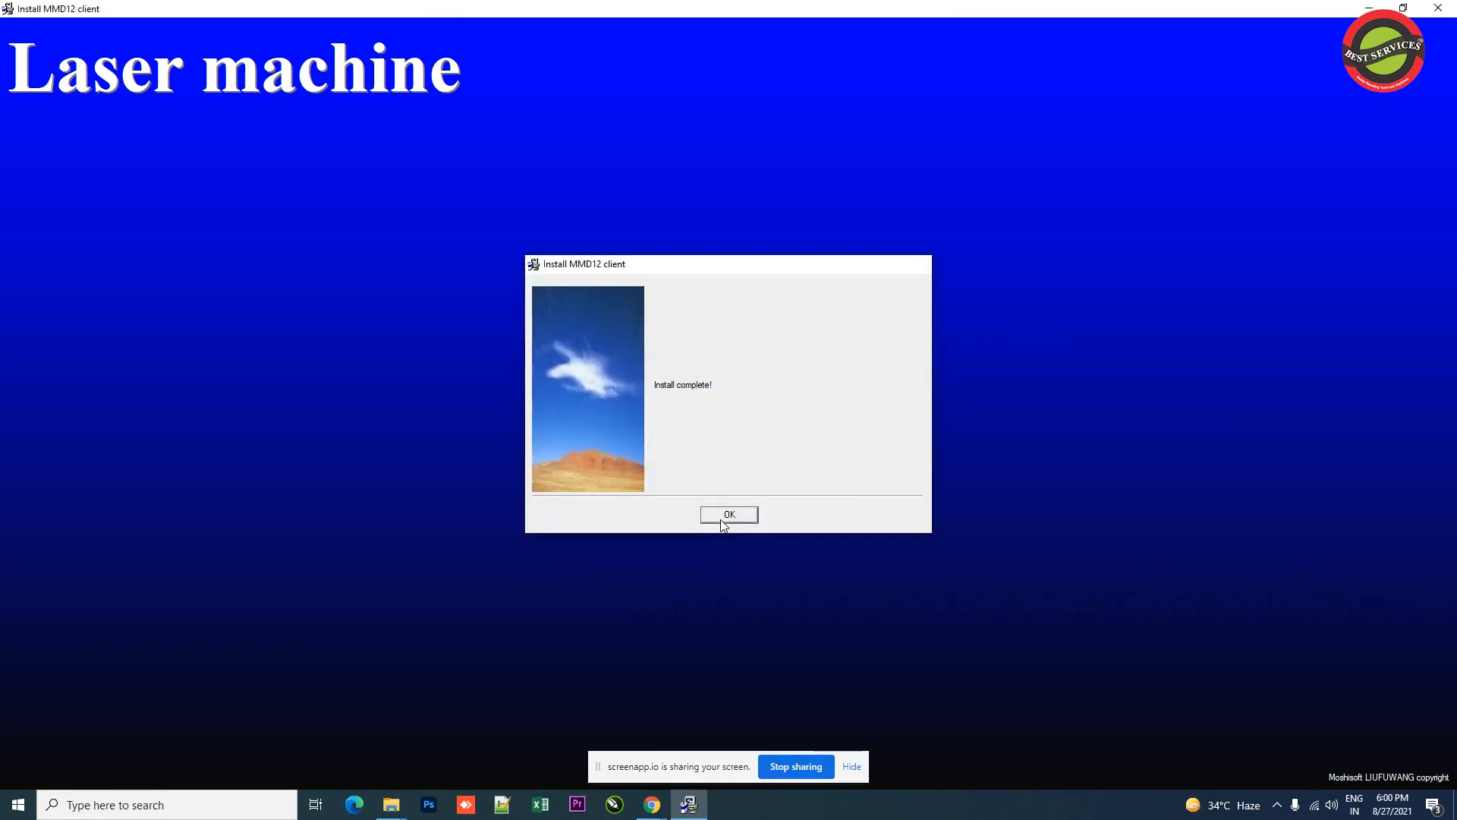
pyautogui.click(728, 515)
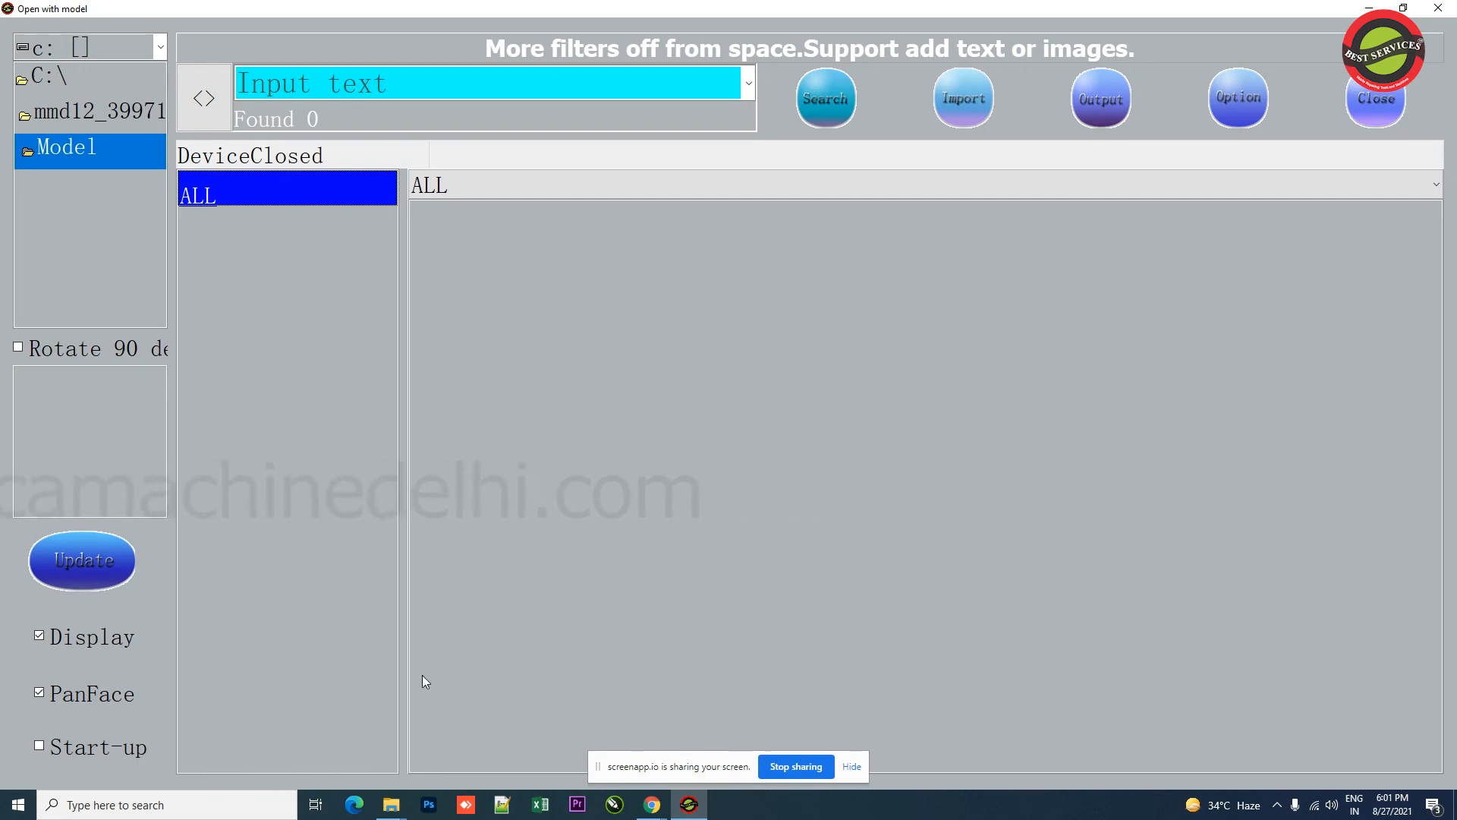
# Step: Open the Data Update window and paste the user code into the User field
pyautogui.click(99, 557)
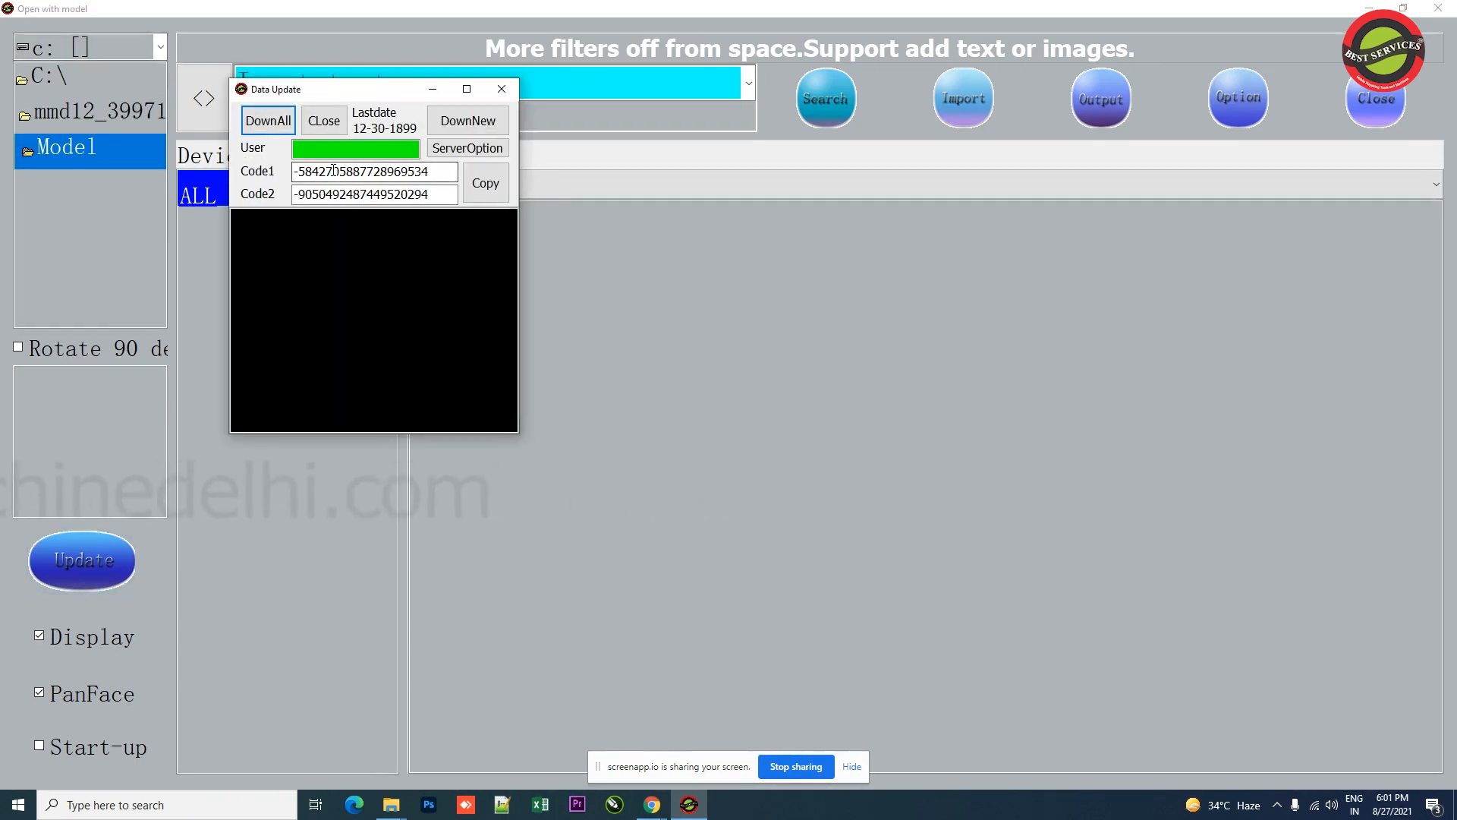
pyautogui.click(331, 152)
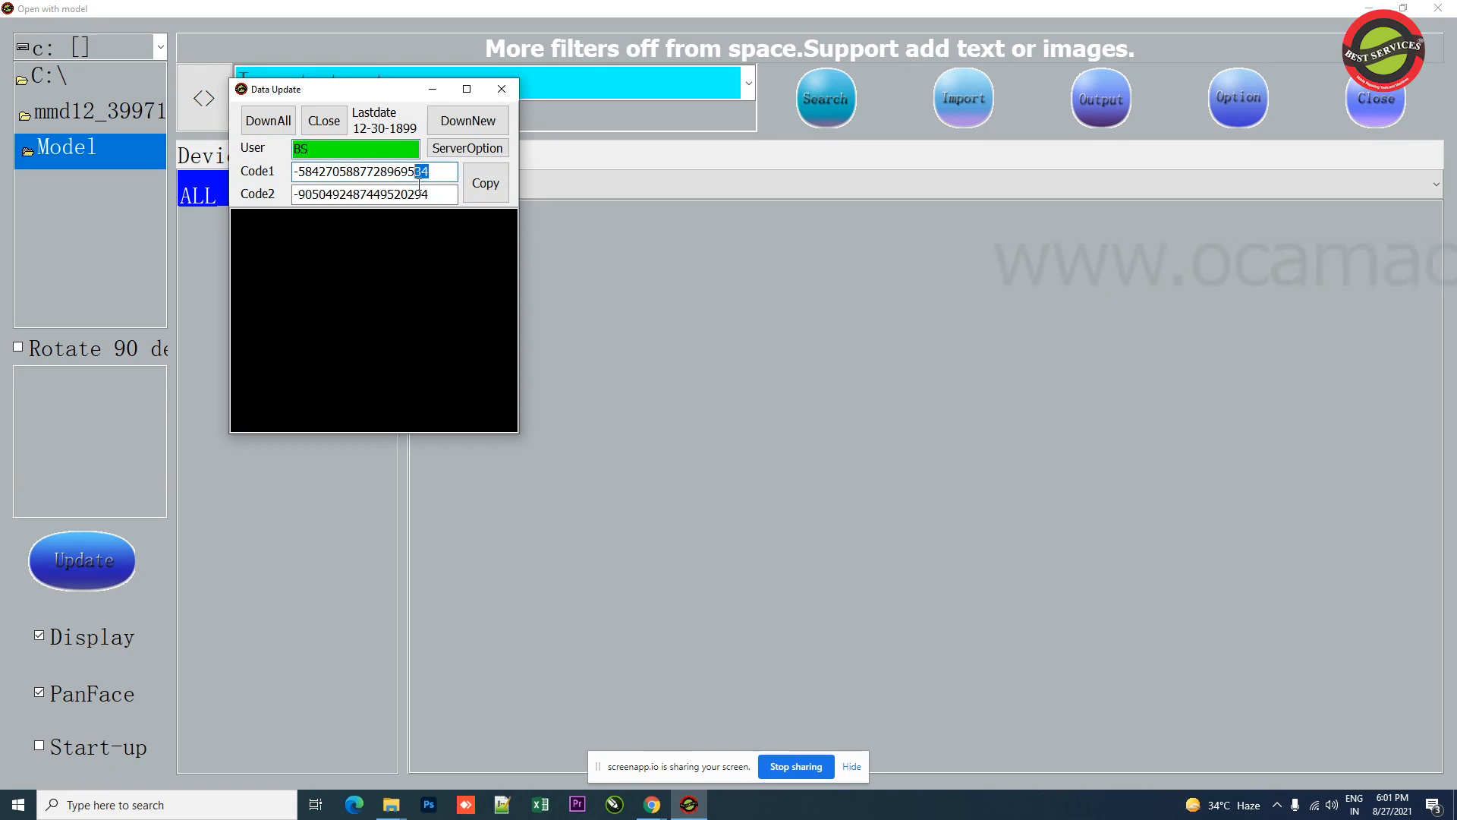
pyautogui.click(362, 156)
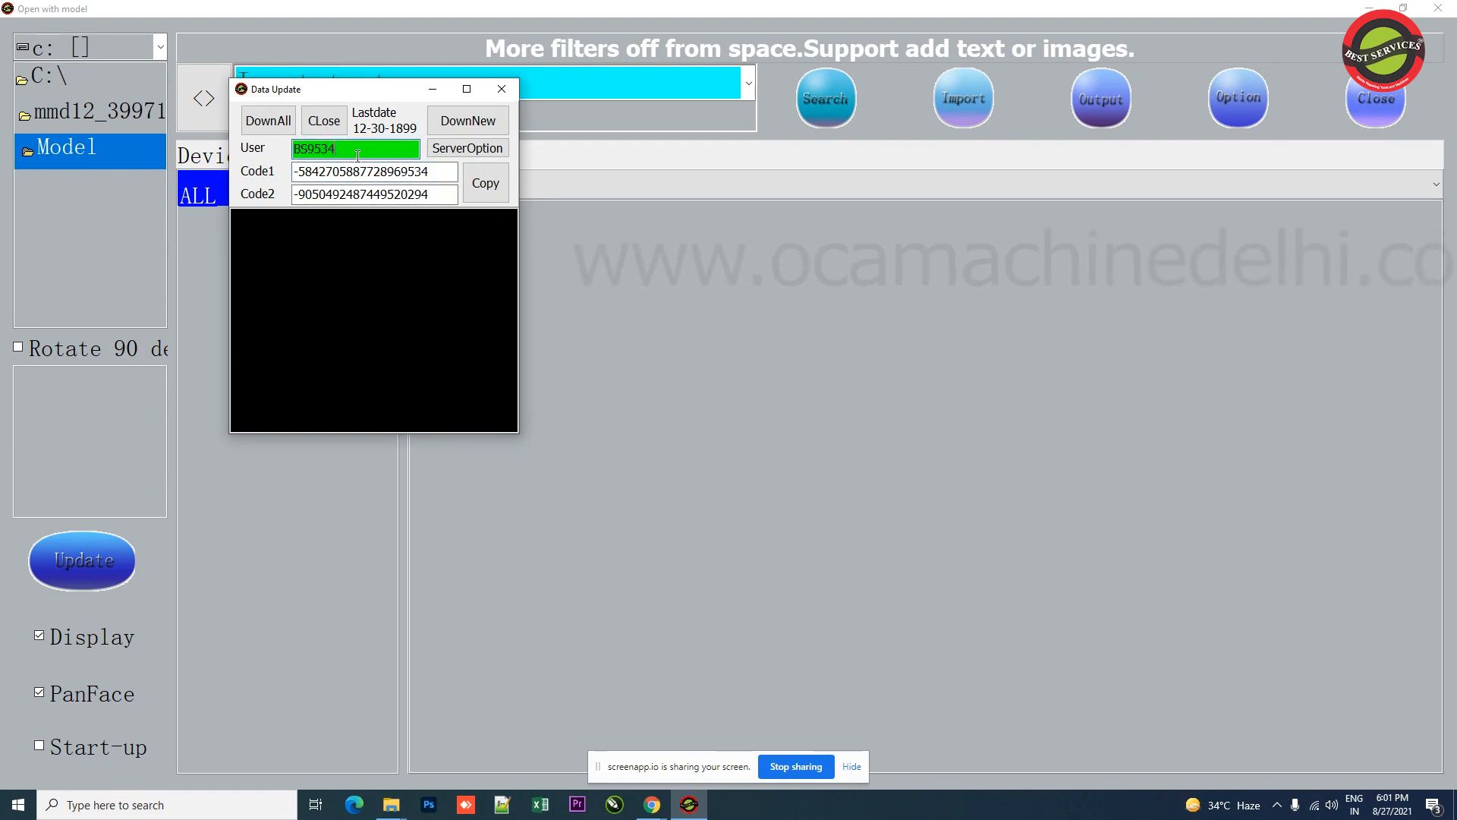
# Step: Download all model data, confirming to continue and to delete existing data, then close Data Update
pyautogui.click(282, 128)
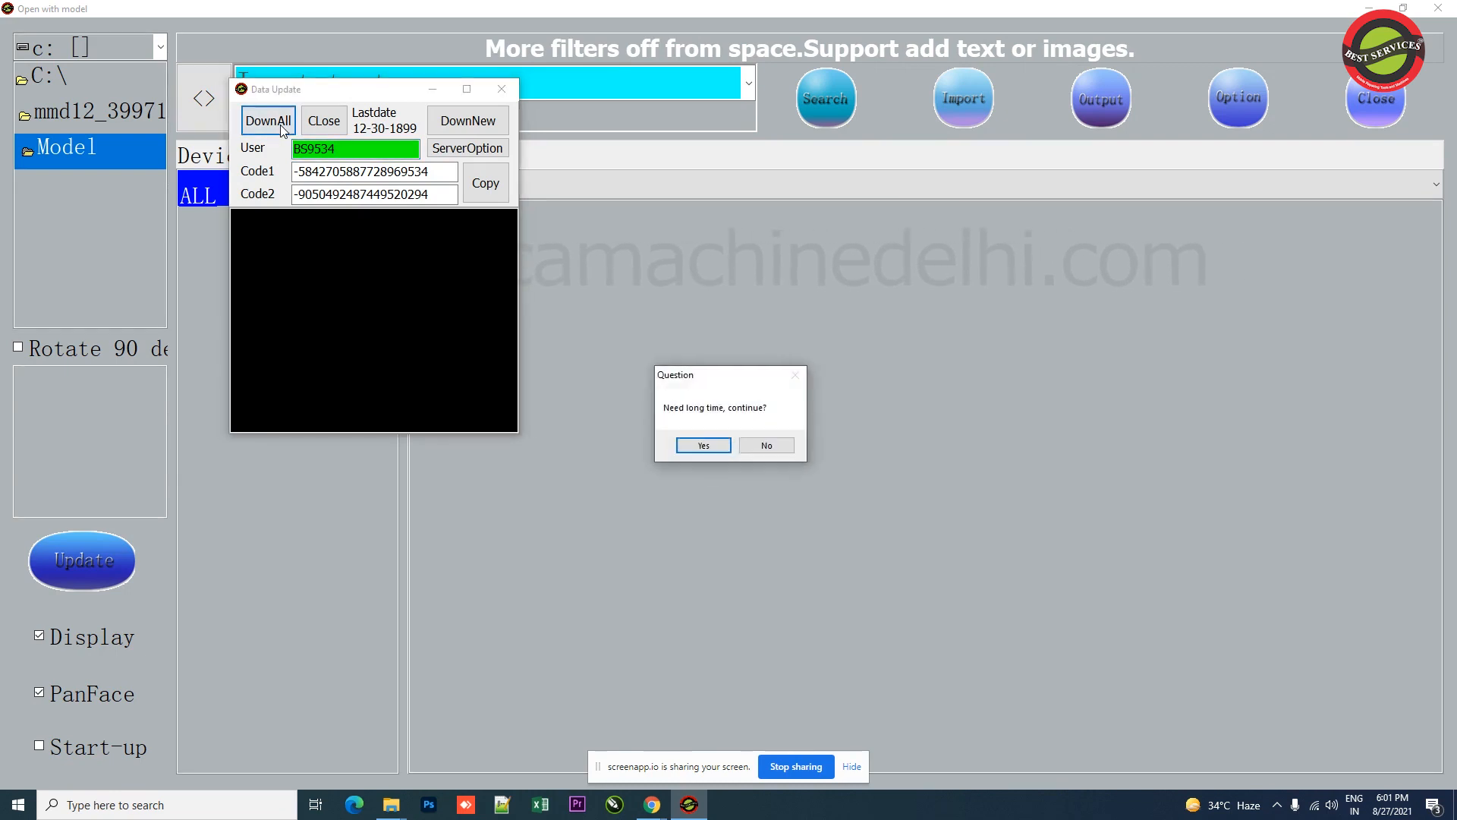
pyautogui.click(703, 442)
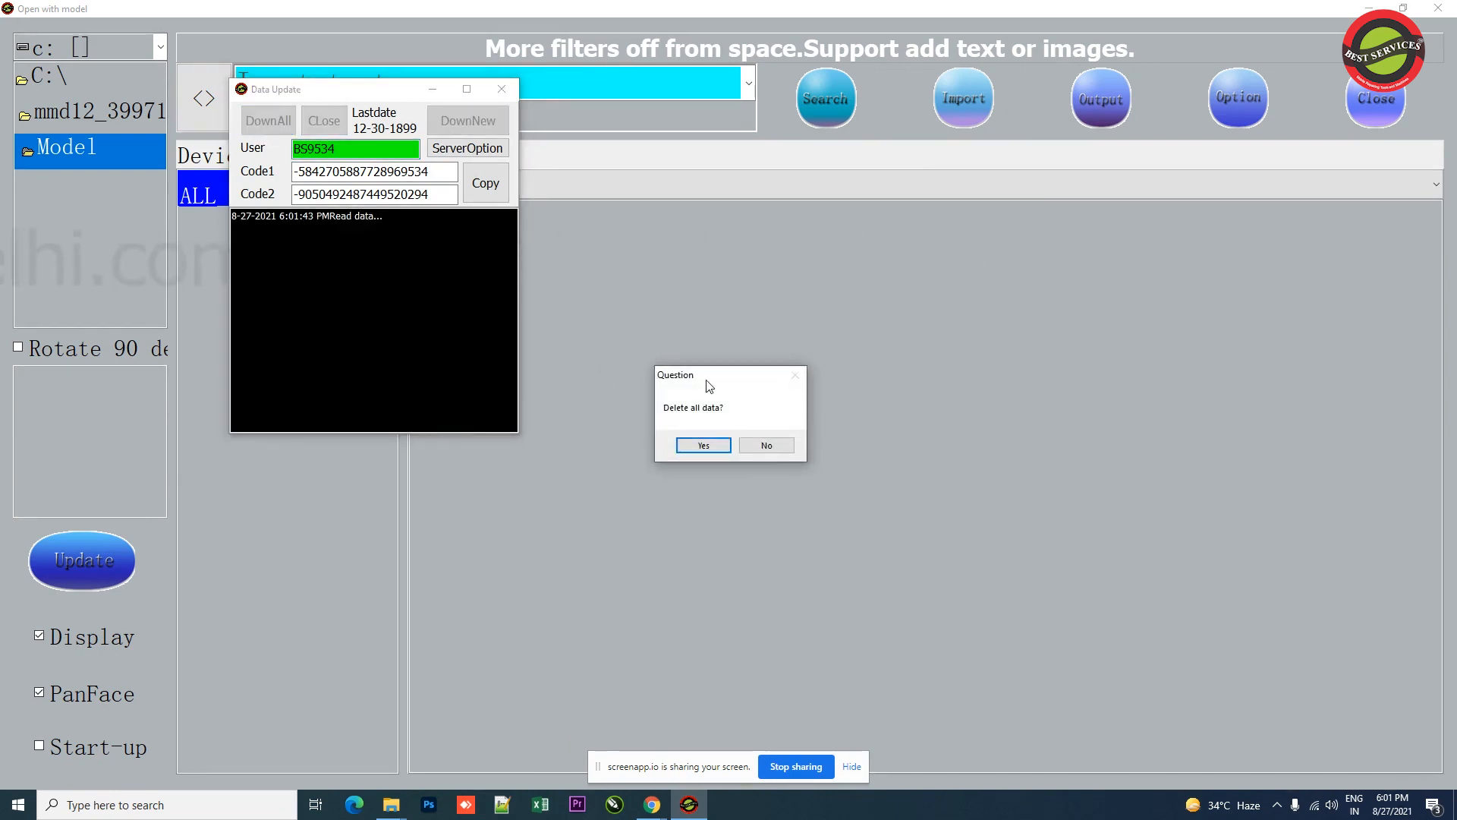
pyautogui.click(716, 445)
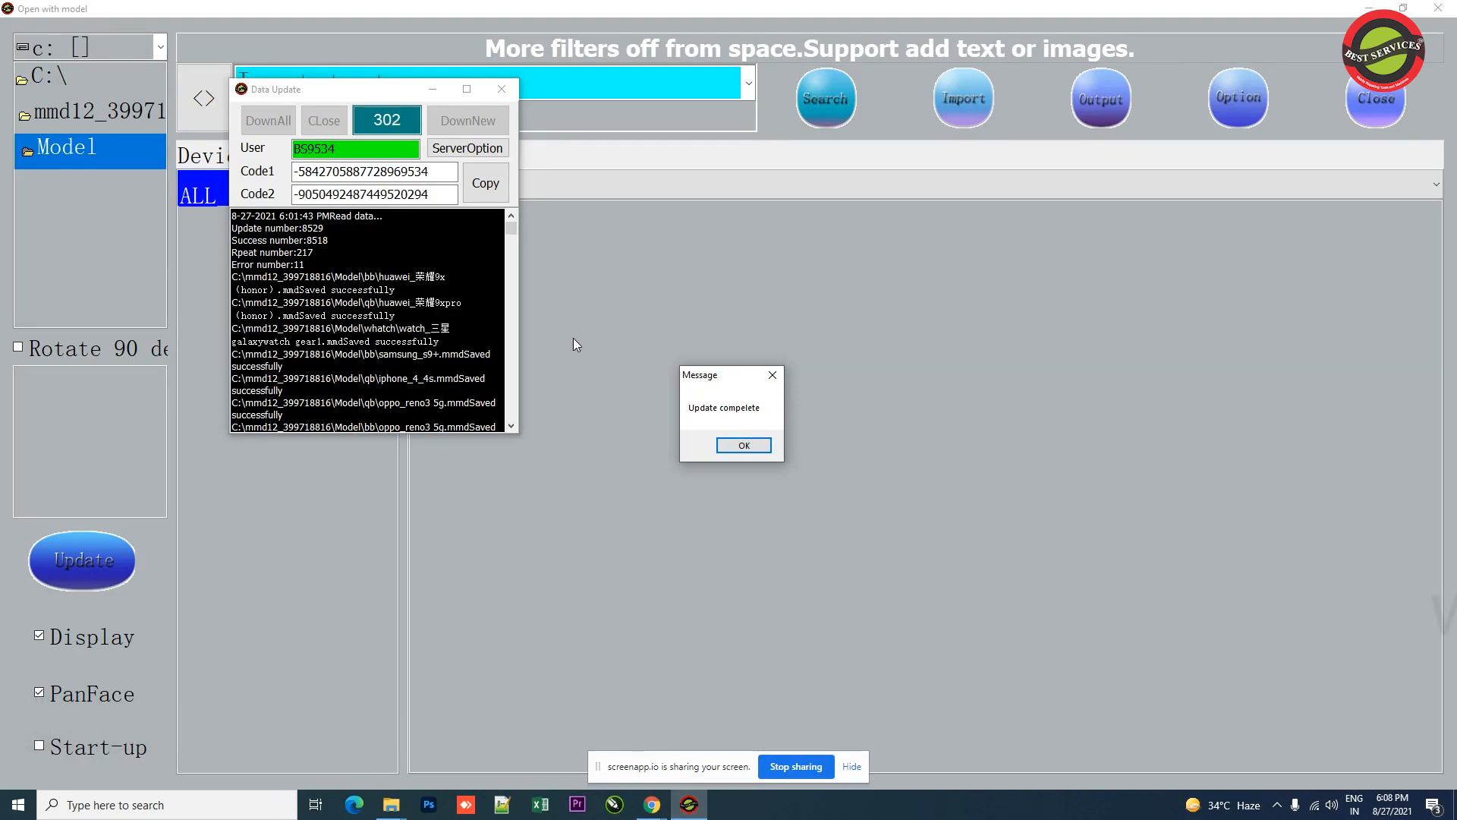
pyautogui.click(744, 446)
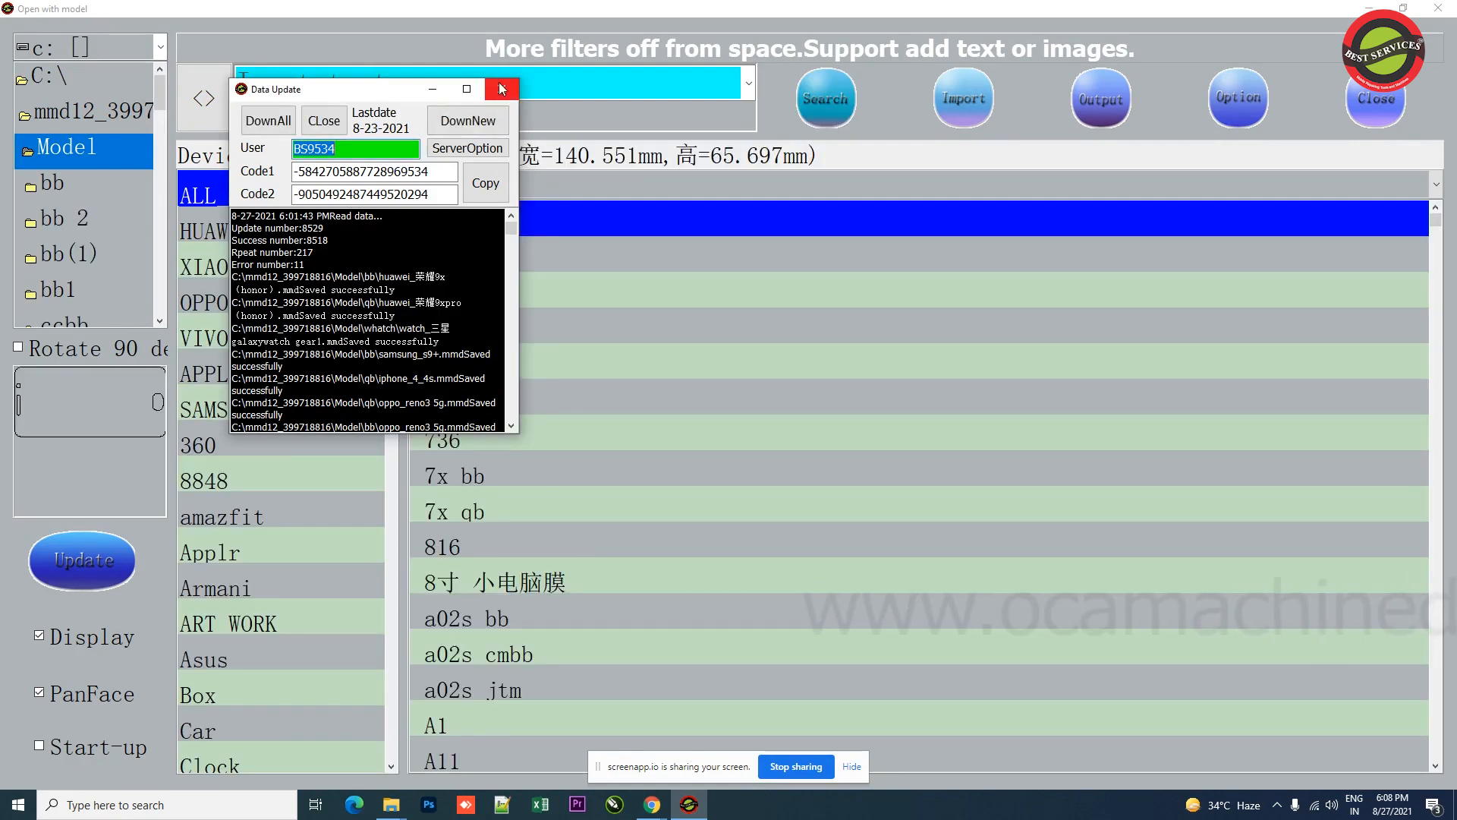
pyautogui.click(499, 89)
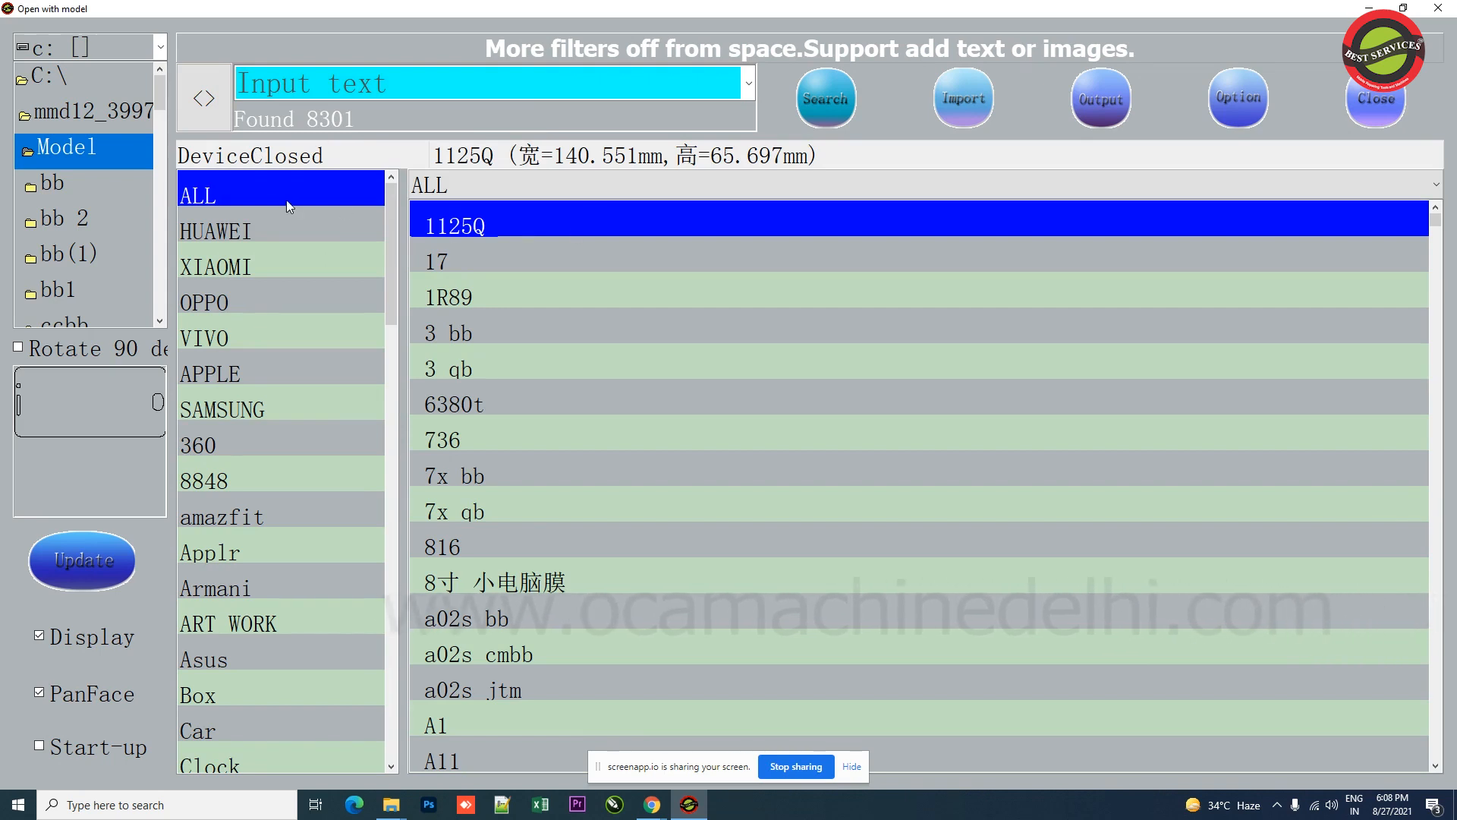
# Step: Show the XIAOMI model category and preview the 10lite(youth) cutting templates
pyautogui.click(239, 264)
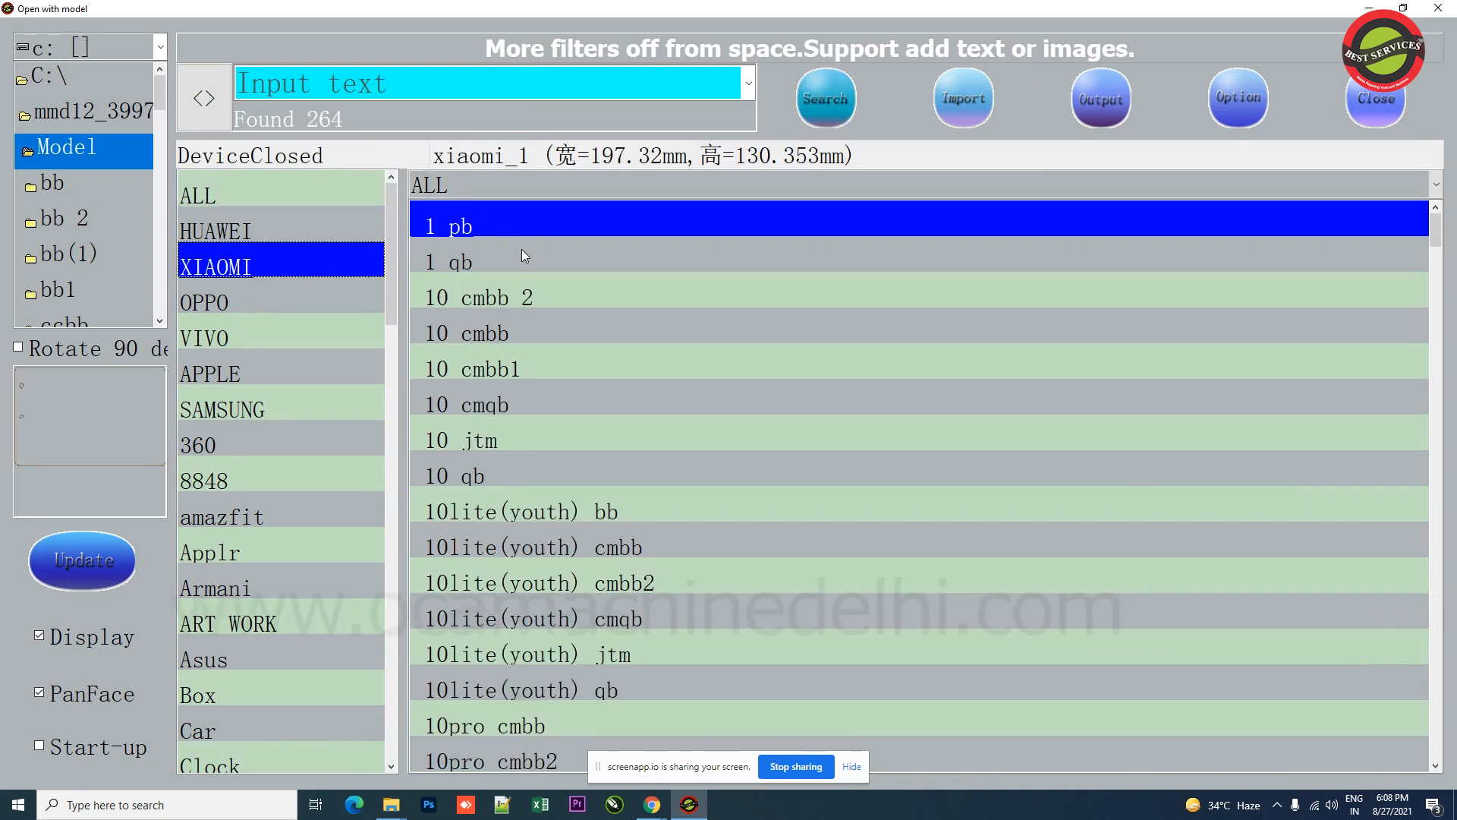
pyautogui.click(617, 505)
pyautogui.scroll(-1, 673, 211)
pyautogui.scroll(-1, 662, 248)
pyautogui.scroll(1, 654, 316)
pyautogui.click(565, 334)
pyautogui.click(578, 370)
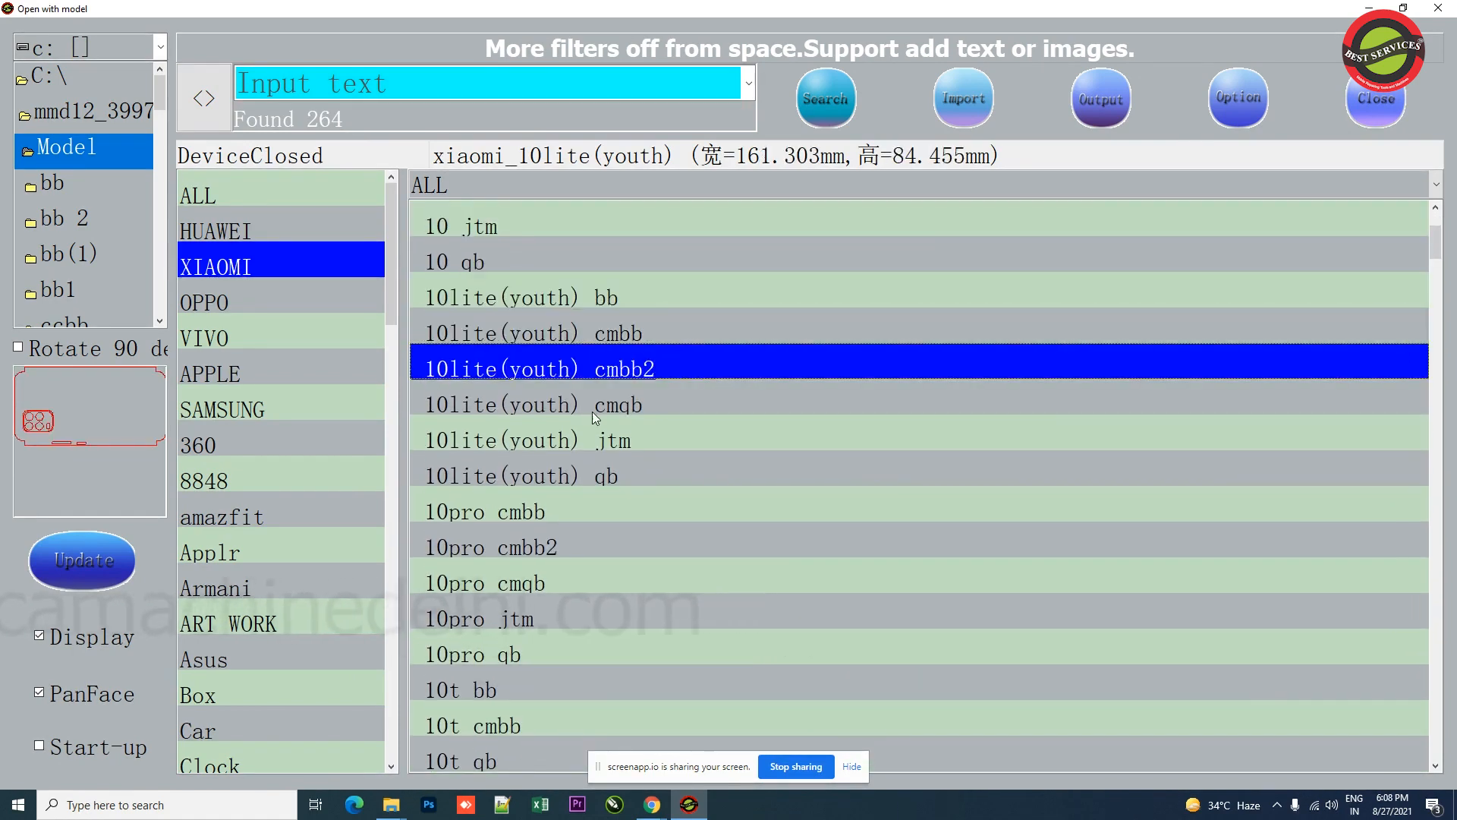
pyautogui.click(589, 402)
pyautogui.click(592, 467)
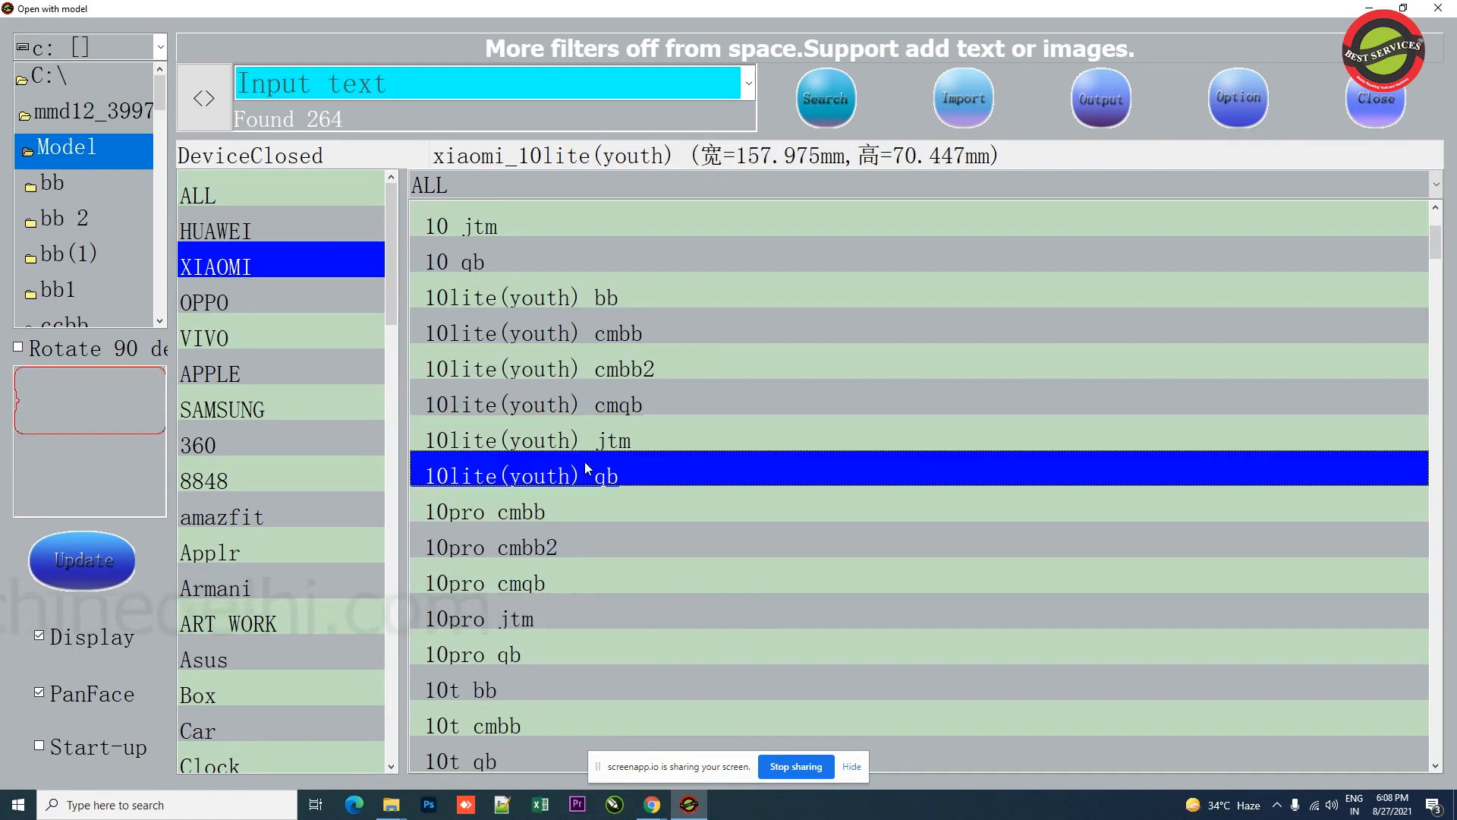
# Step: Step through the remaining 10lite(youth) and 10pro Xiaomi templates to preview their outlines
pyautogui.click(577, 440)
pyautogui.click(550, 400)
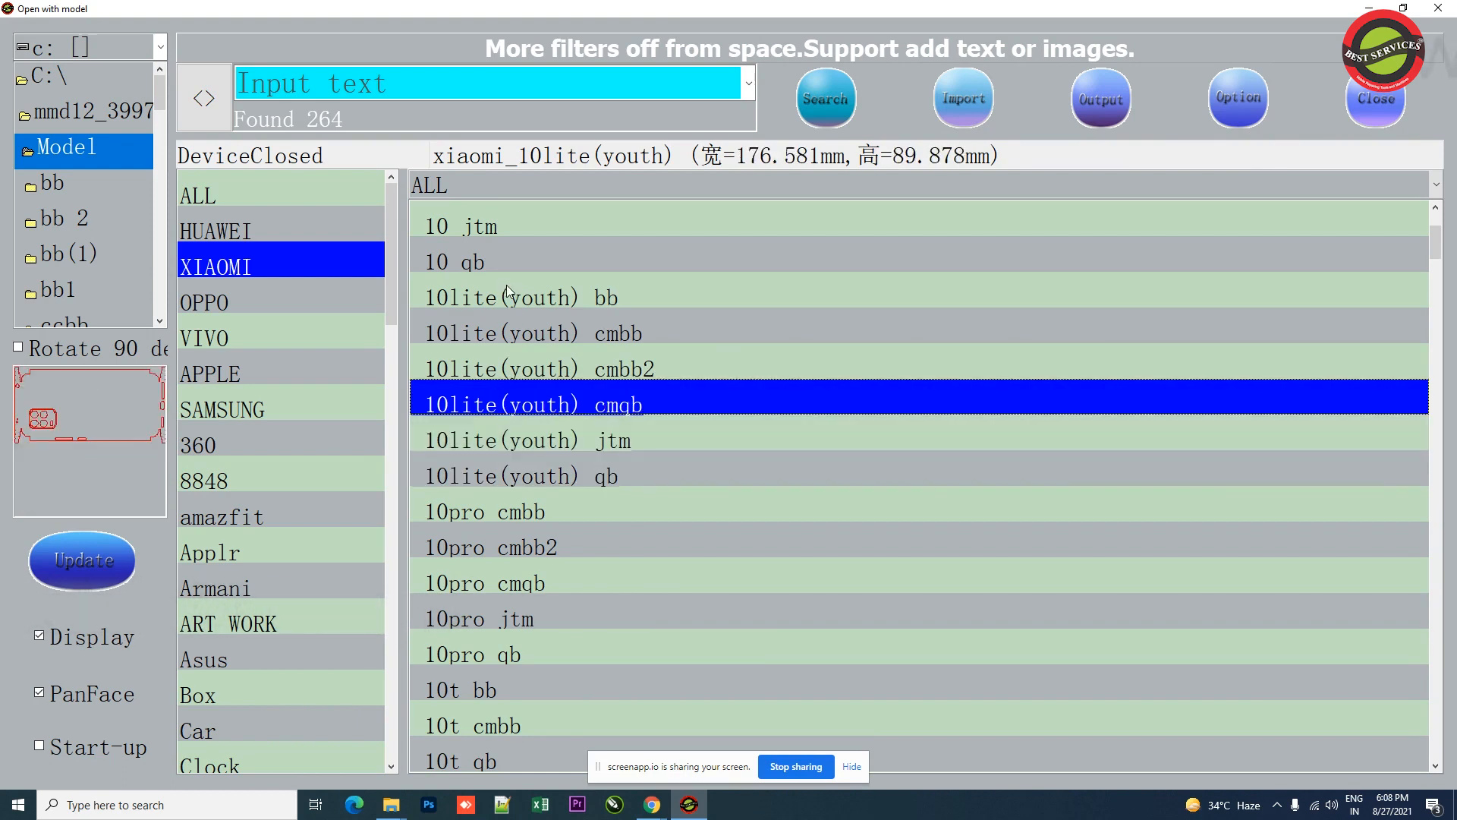
pyautogui.click(513, 299)
pyautogui.click(520, 335)
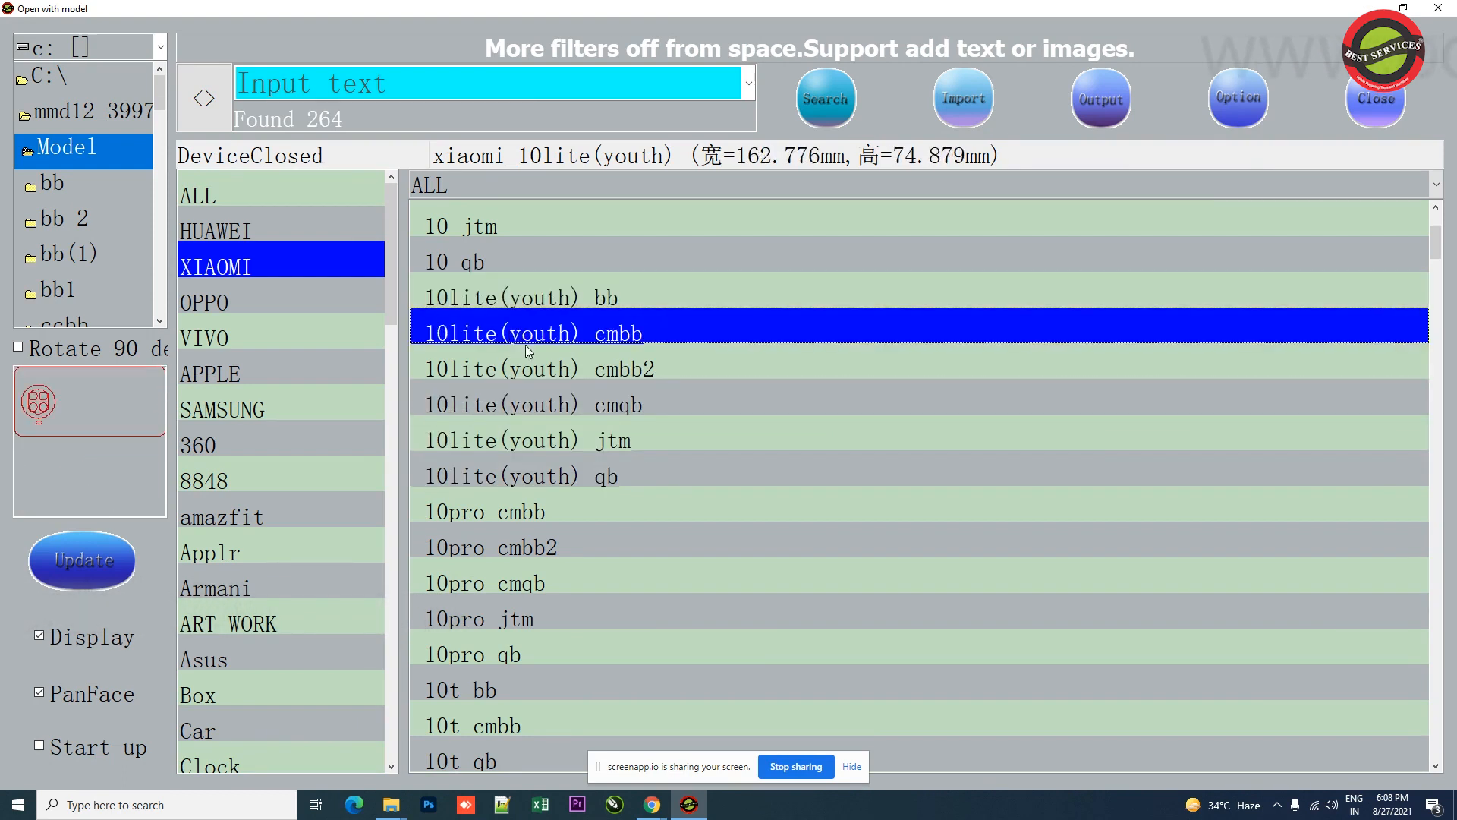
pyautogui.click(485, 396)
pyautogui.click(486, 469)
pyautogui.click(489, 504)
pyautogui.press('Down')
pyautogui.press('Down')
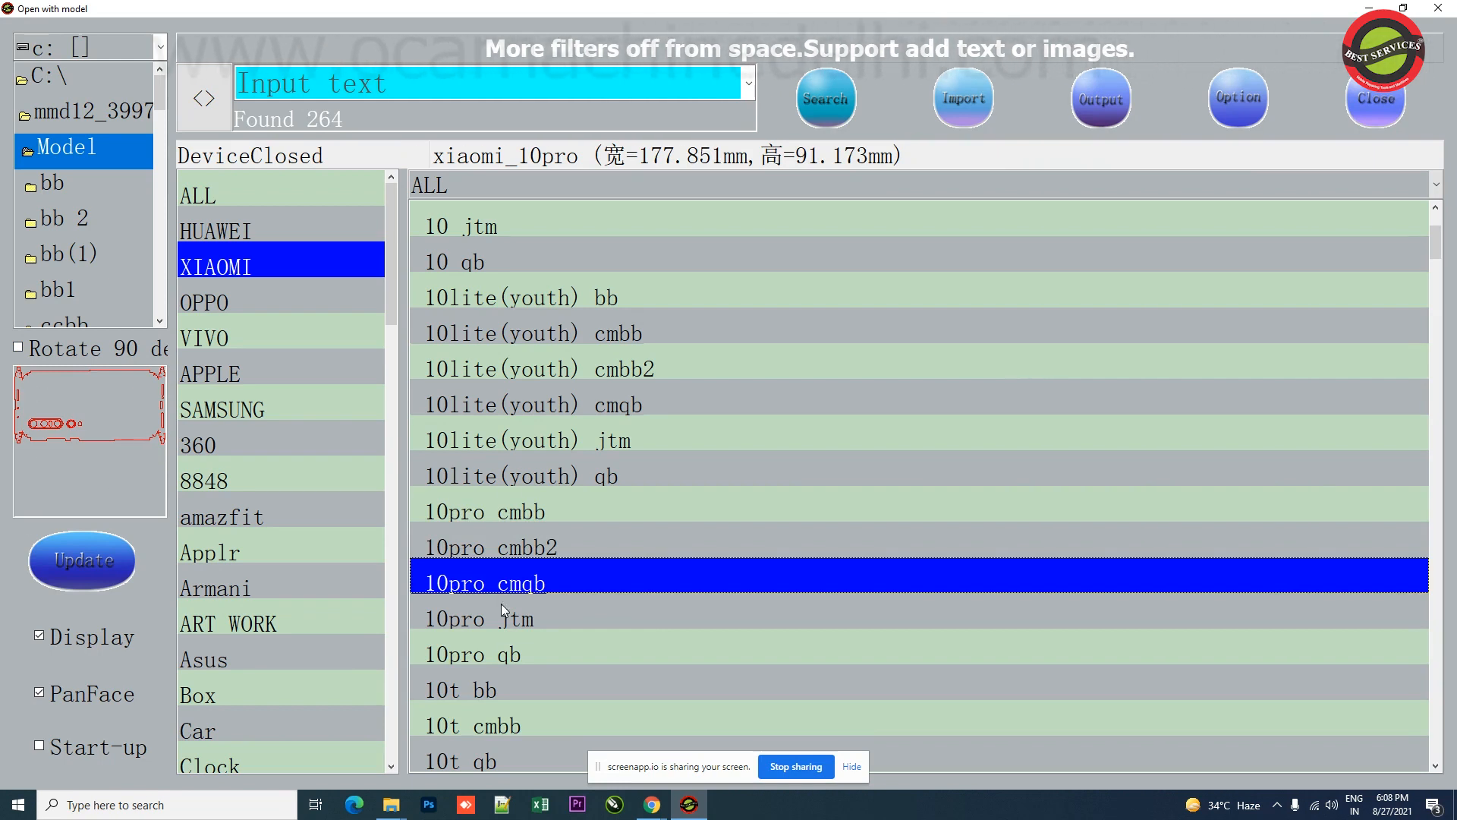
pyautogui.press('Up')
pyautogui.press('Up')
pyautogui.press('Down')
pyautogui.press('Down')
pyautogui.press('Down')
pyautogui.scroll(-3, 645, 433)
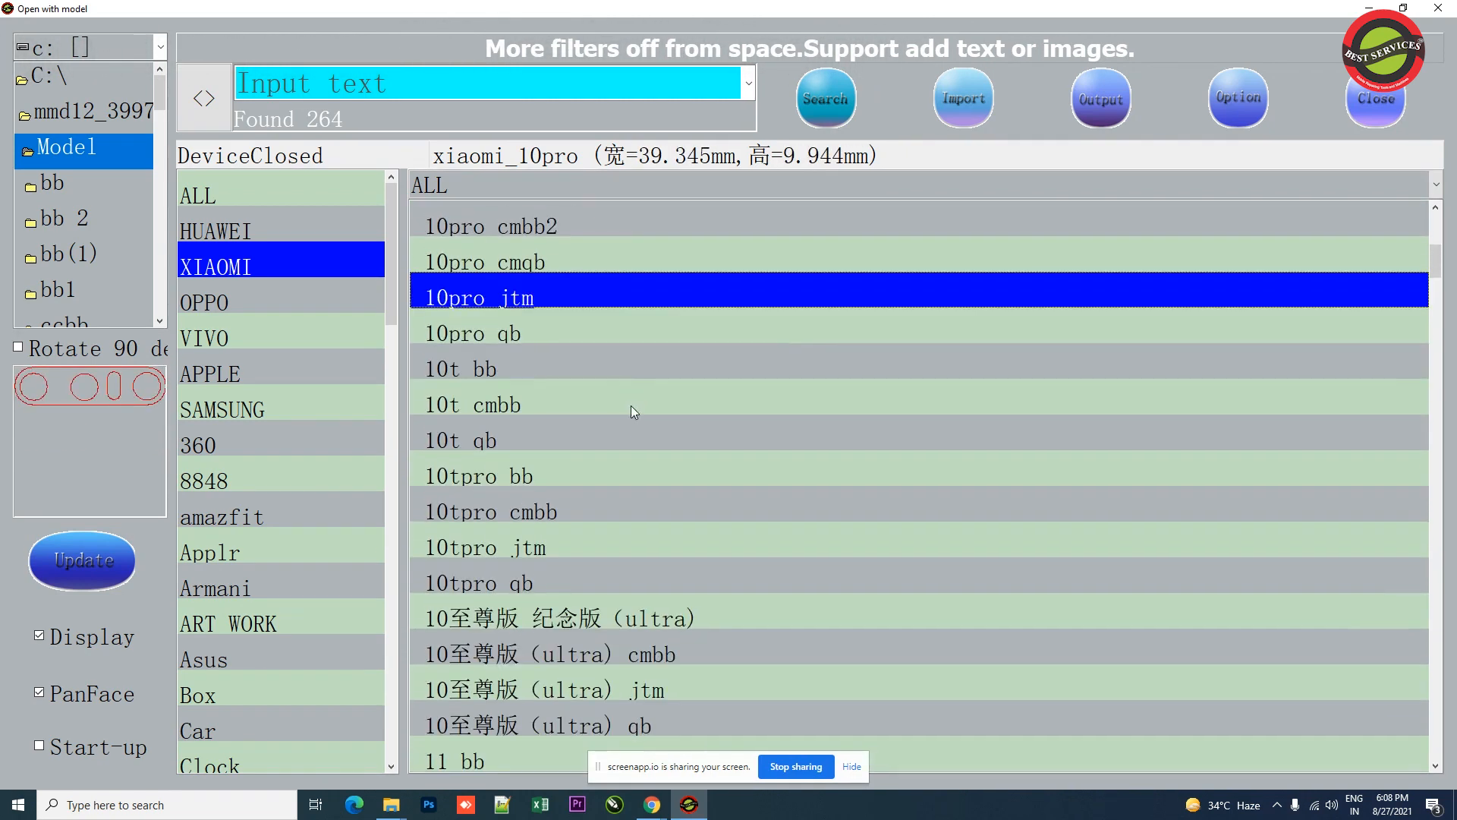
# Step: Open the iphone model category and select the 11 Pro Back BS bb template
pyautogui.click(299, 378)
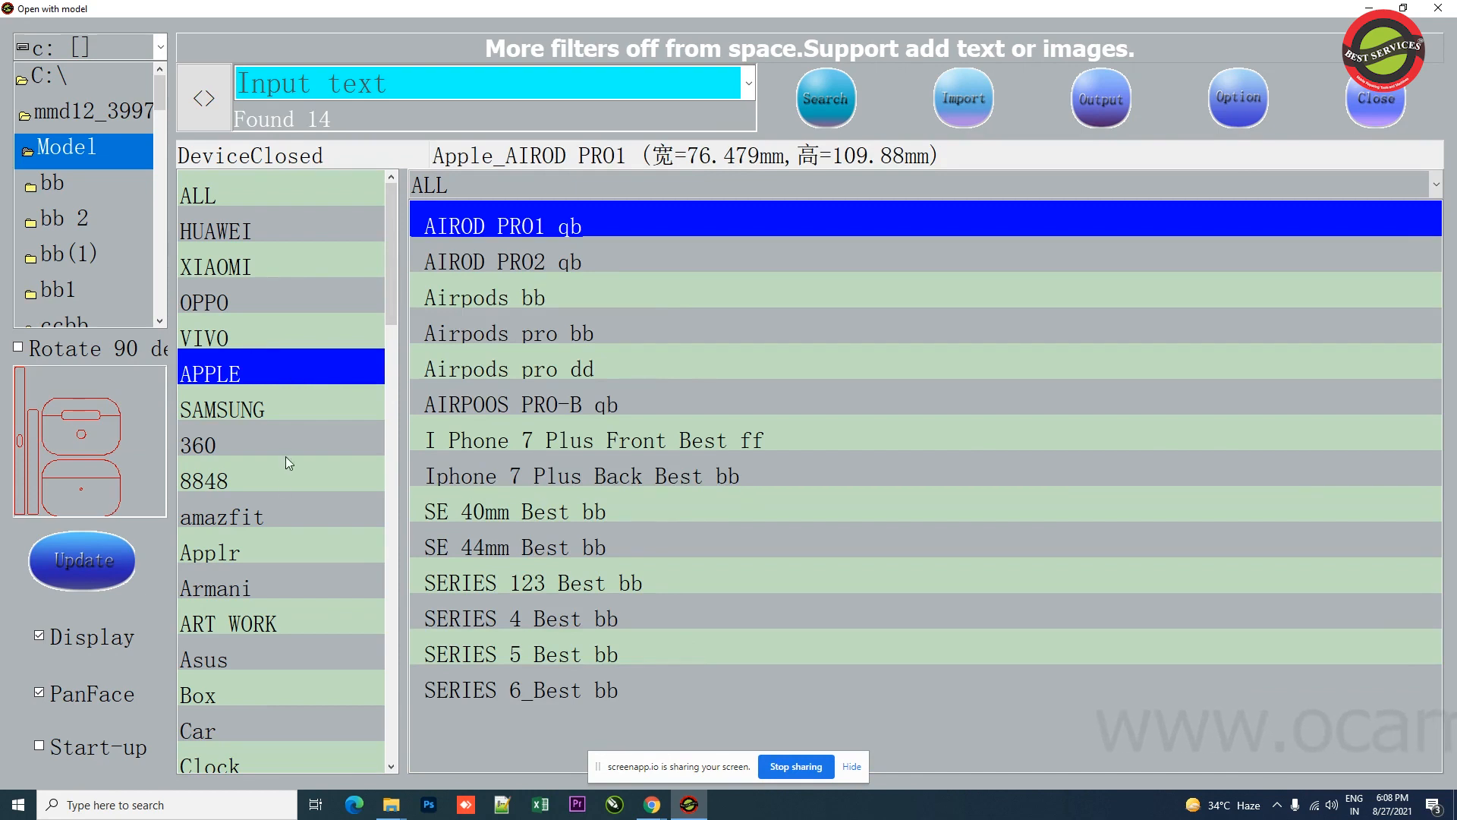
pyautogui.scroll(-2, 279, 455)
pyautogui.scroll(-4, 258, 386)
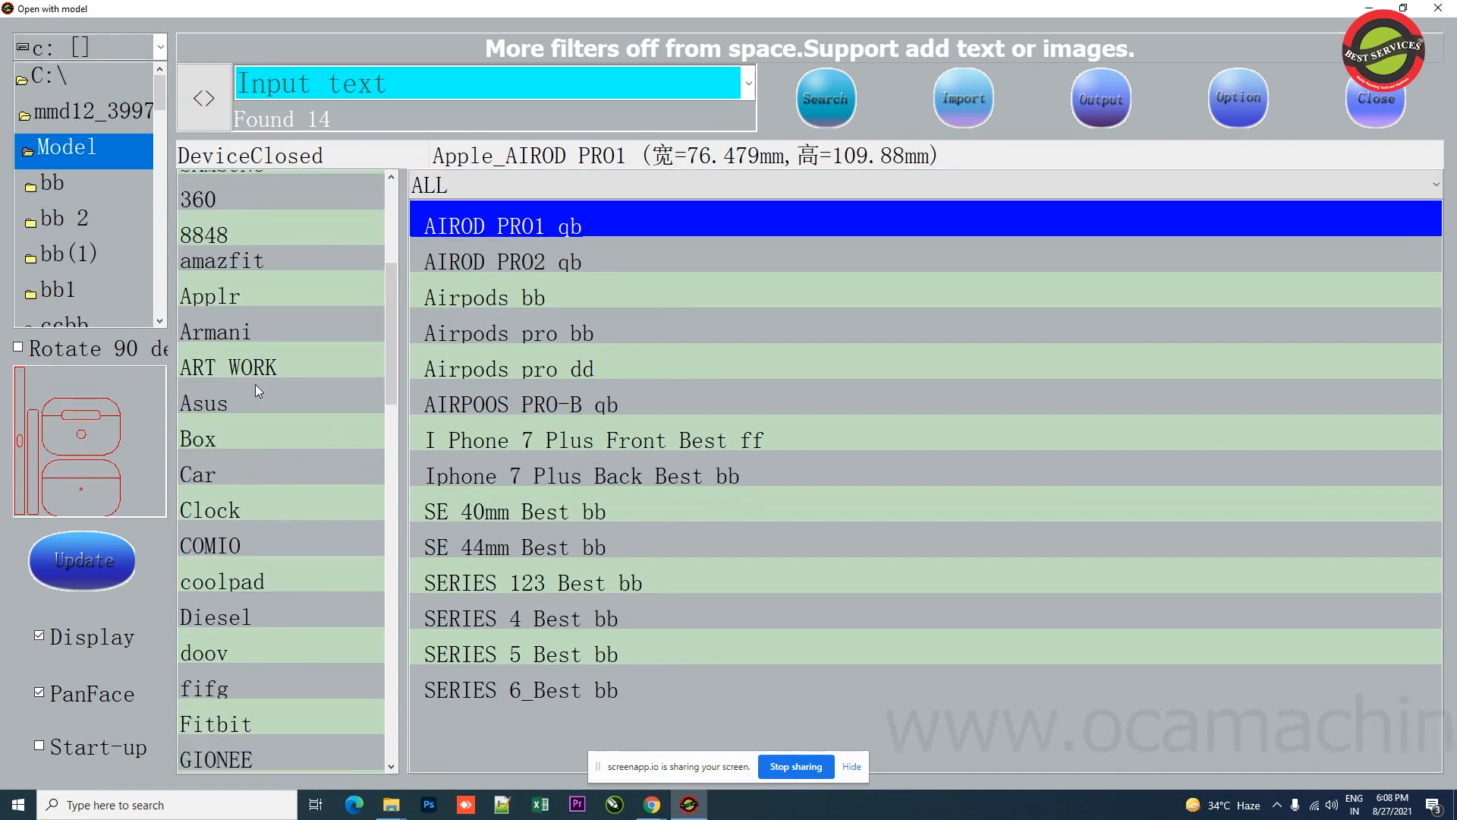
pyautogui.scroll(-1, 270, 388)
pyautogui.click(273, 553)
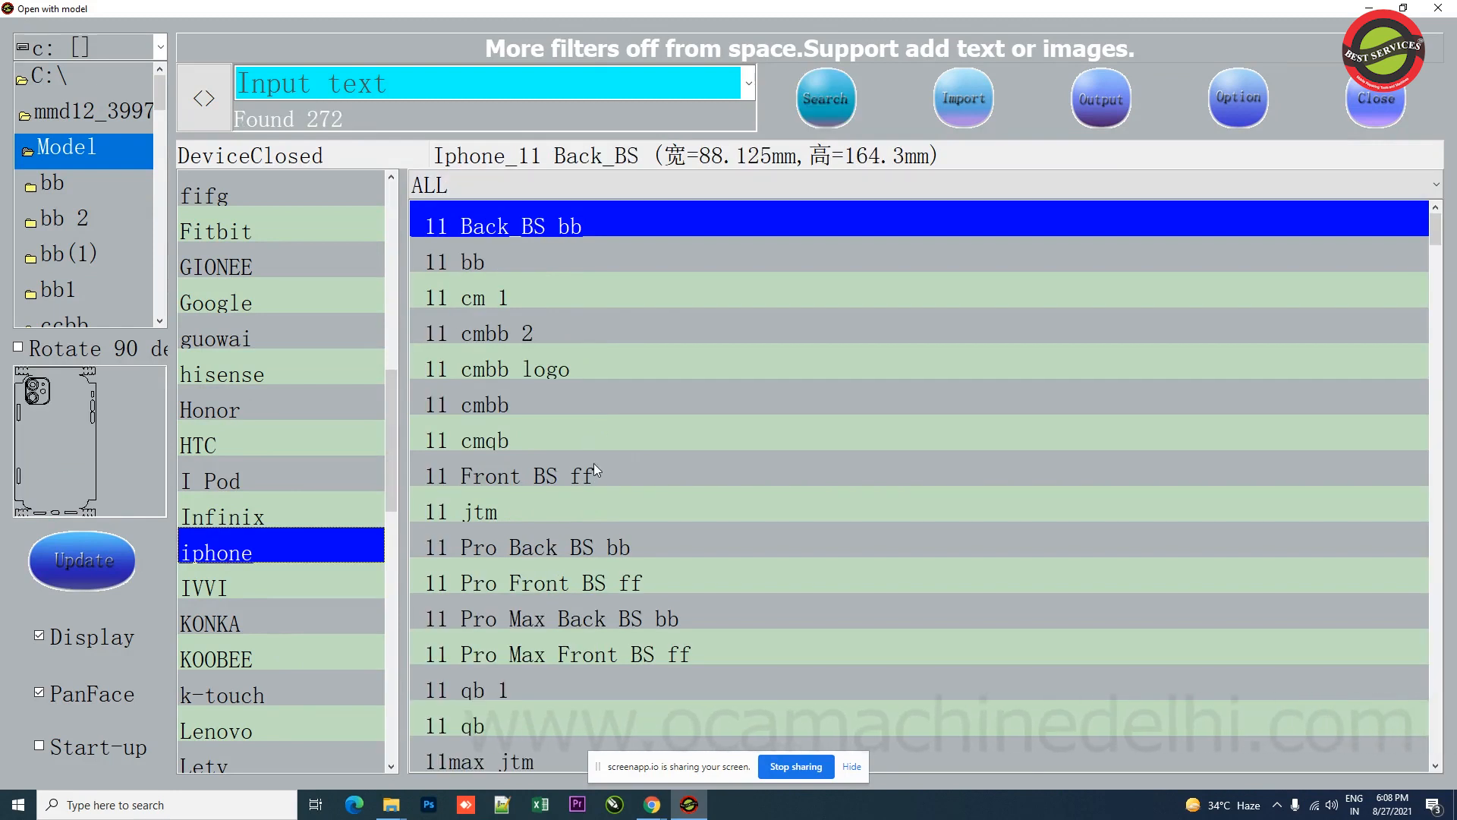
pyautogui.click(598, 550)
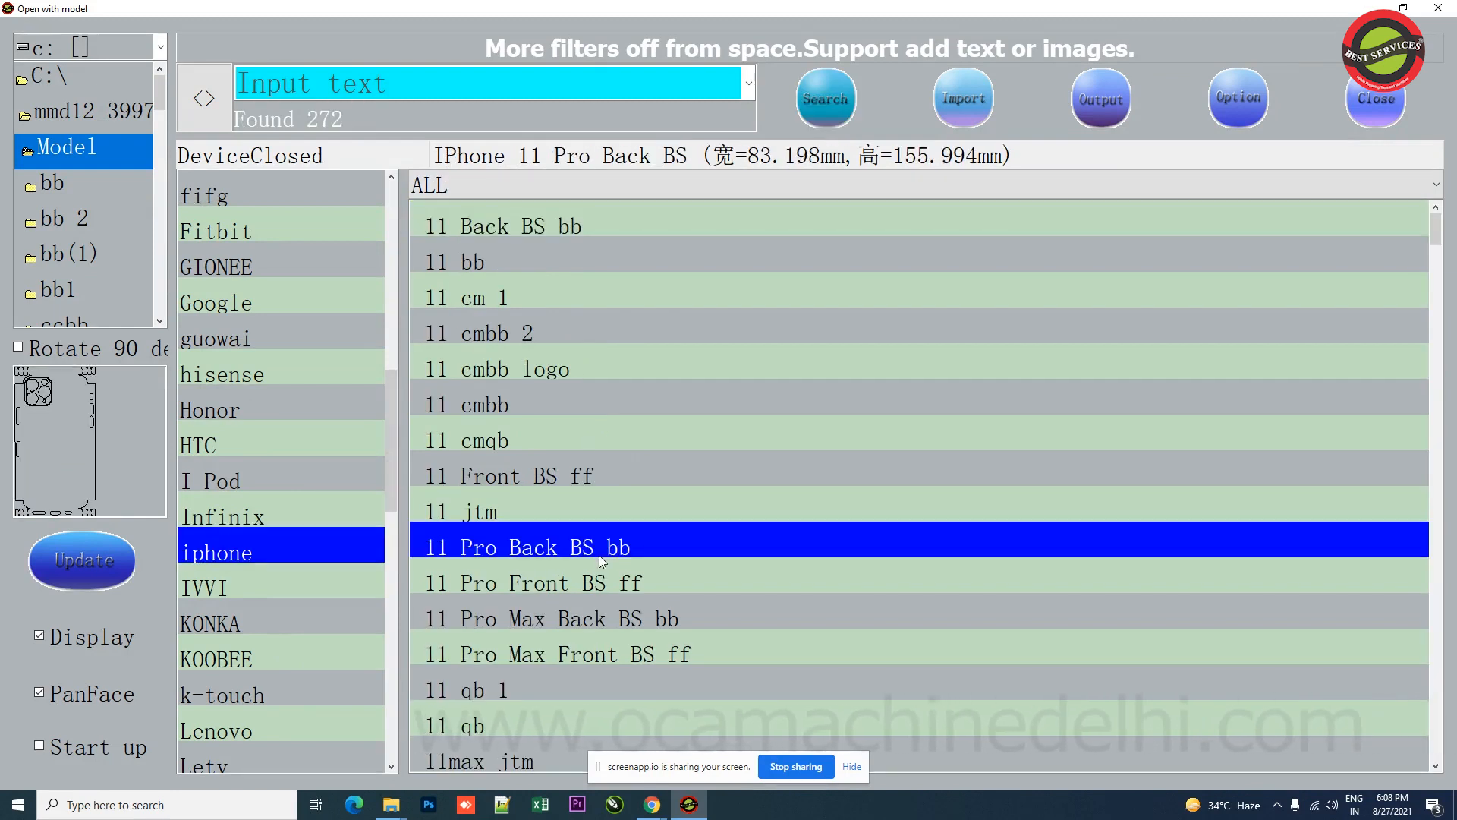
# Step: Preview the iPhone 11 Pro Front, 11 Pro Max, 11 Front and 11pro jtm cutting templates
pyautogui.click(510, 586)
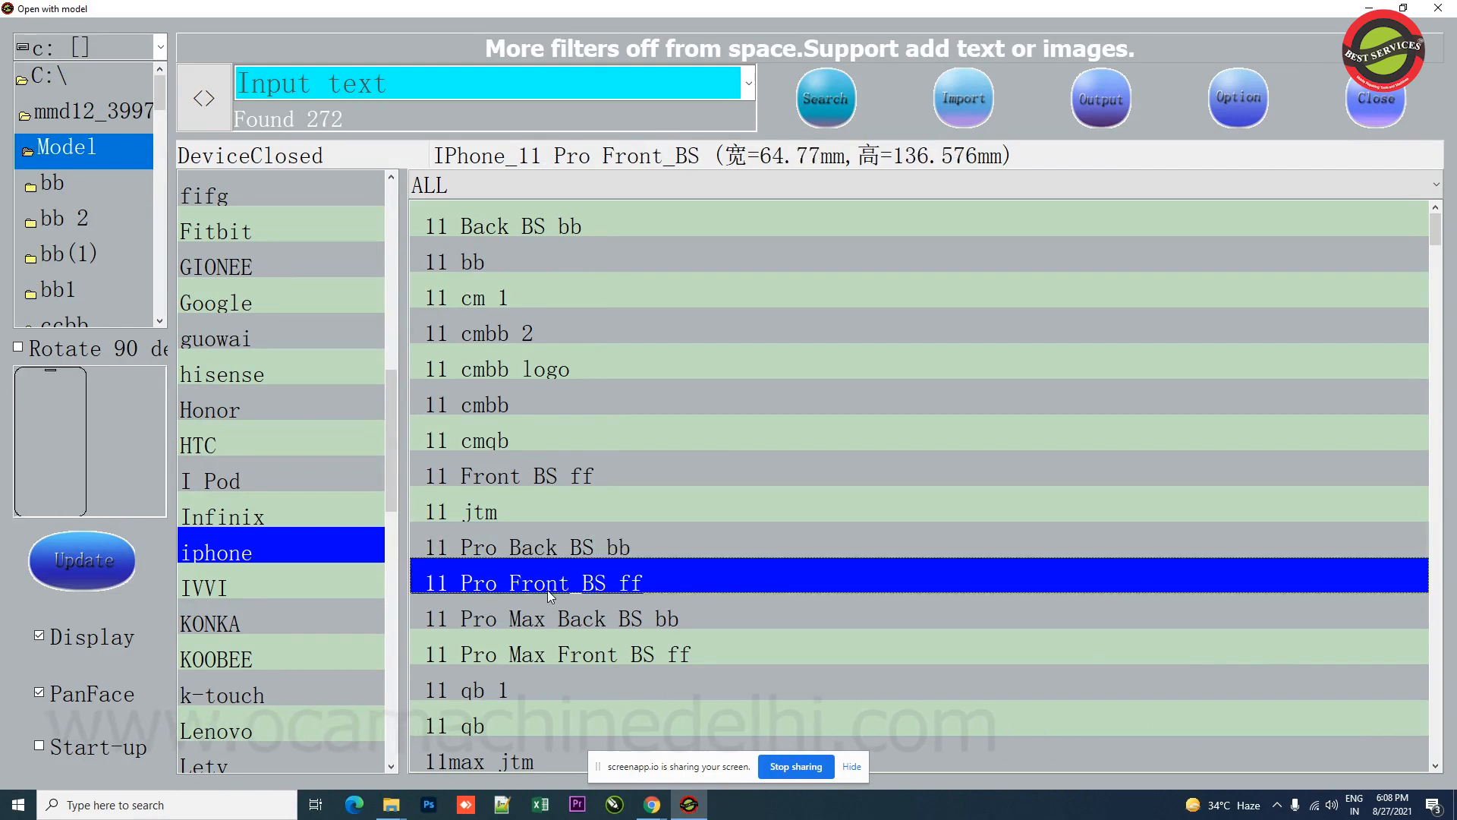
pyautogui.click(556, 624)
pyautogui.click(542, 651)
pyautogui.click(550, 476)
pyautogui.scroll(-4, 552, 559)
pyautogui.scroll(-1, 553, 558)
pyautogui.click(552, 557)
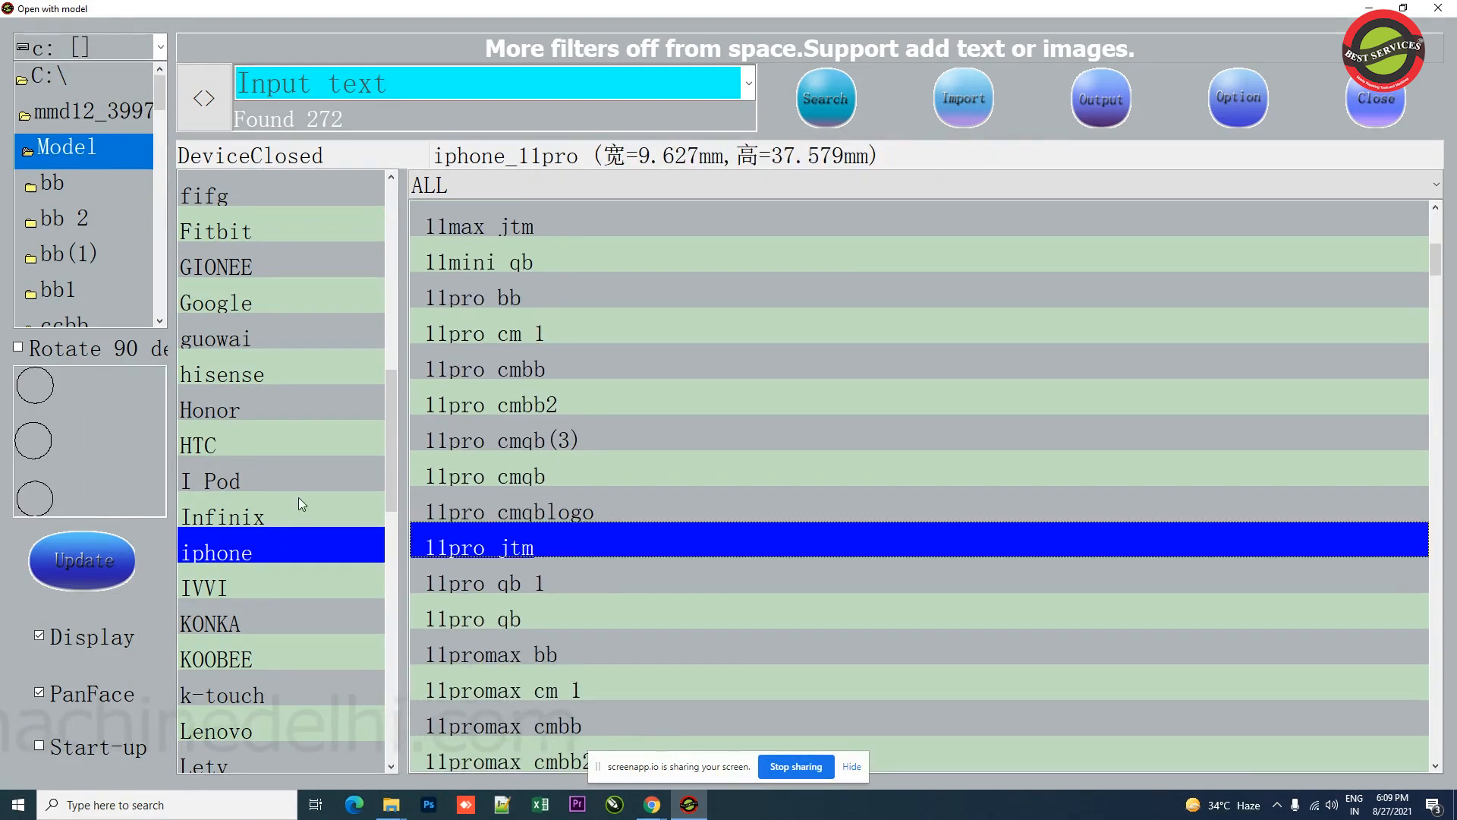
# Step: Open the ART WORK category and preview the first BESTART templates 1001 to 1005
pyautogui.scroll(7, 298, 498)
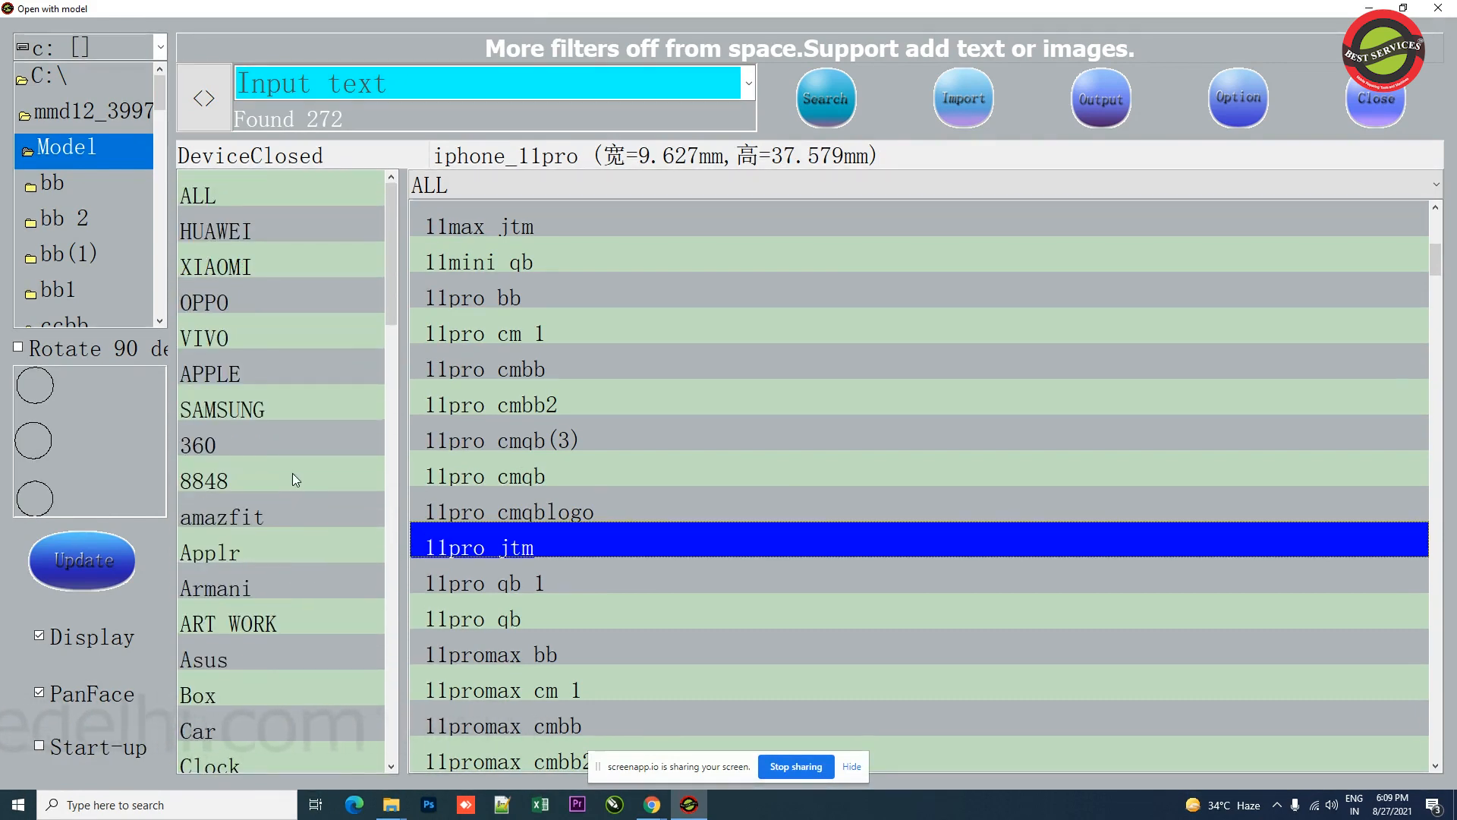
pyautogui.click(229, 601)
pyautogui.click(497, 258)
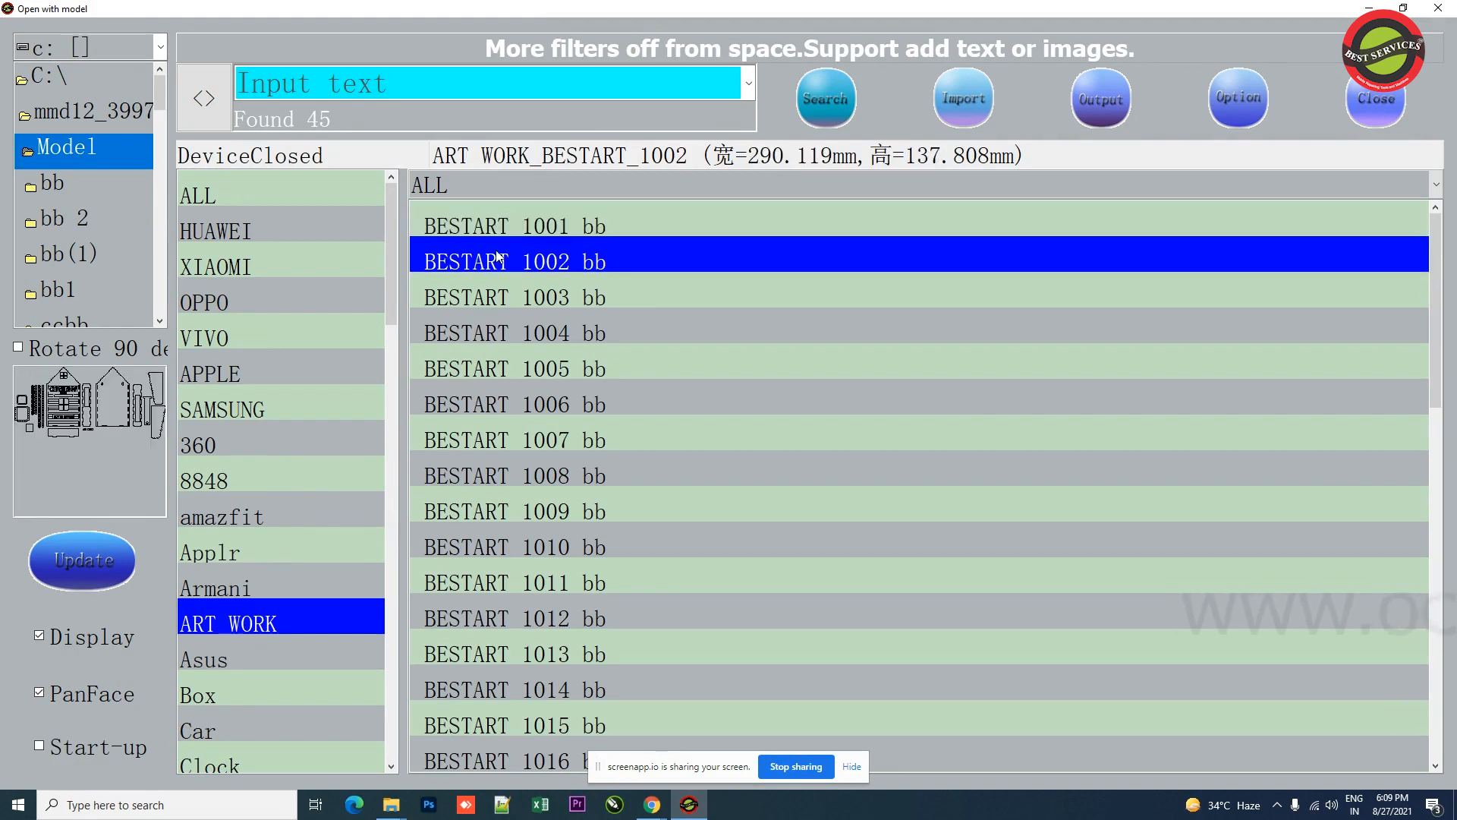
pyautogui.click(538, 335)
pyautogui.click(559, 296)
pyautogui.click(548, 262)
pyautogui.click(545, 228)
pyautogui.click(537, 288)
pyautogui.click(530, 227)
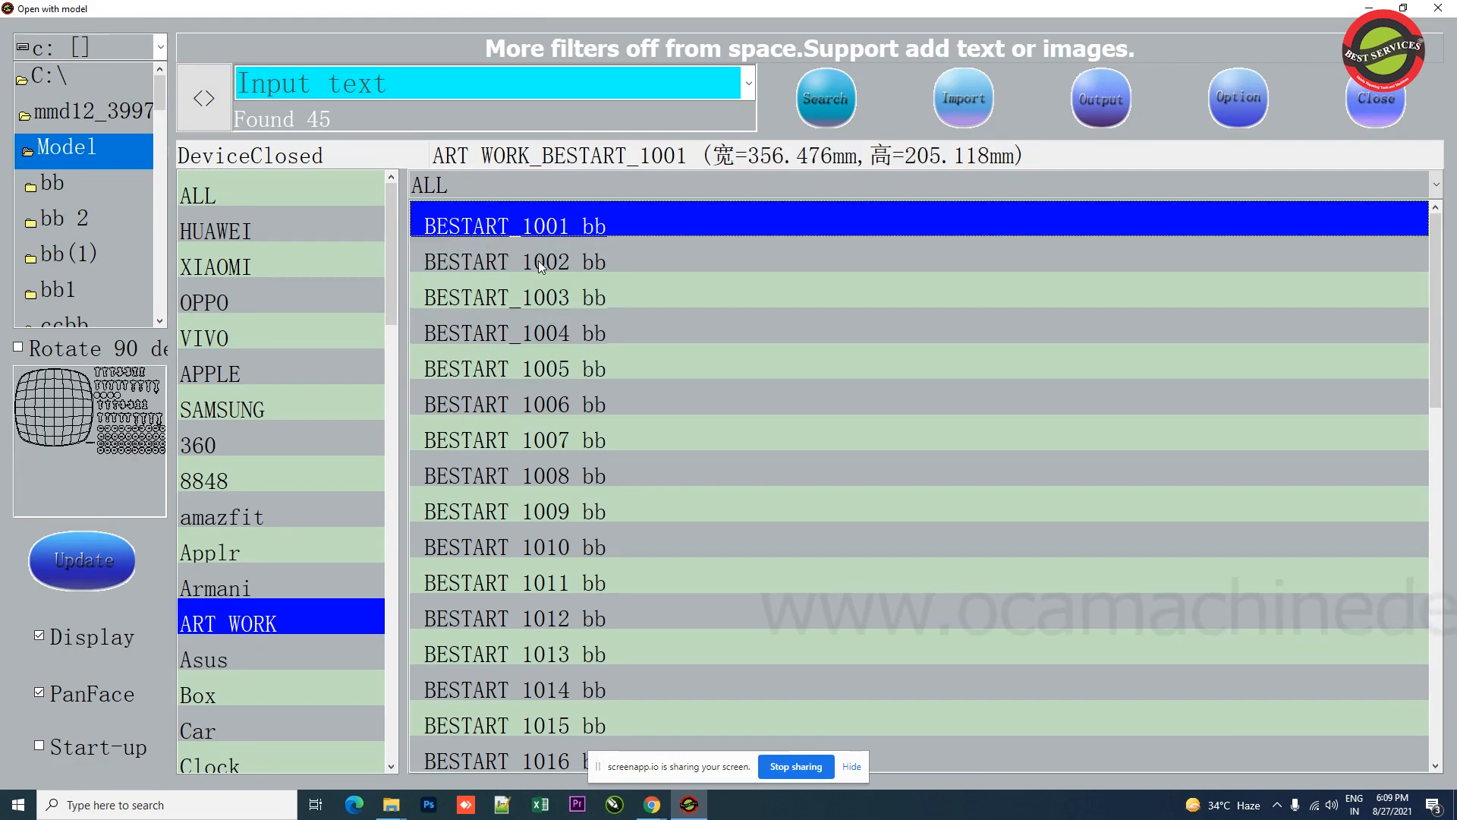
# Step: Step through the BESTART 1002 to 1010 art templates to preview their outlines
pyautogui.click(539, 261)
pyautogui.click(554, 313)
pyautogui.click(571, 390)
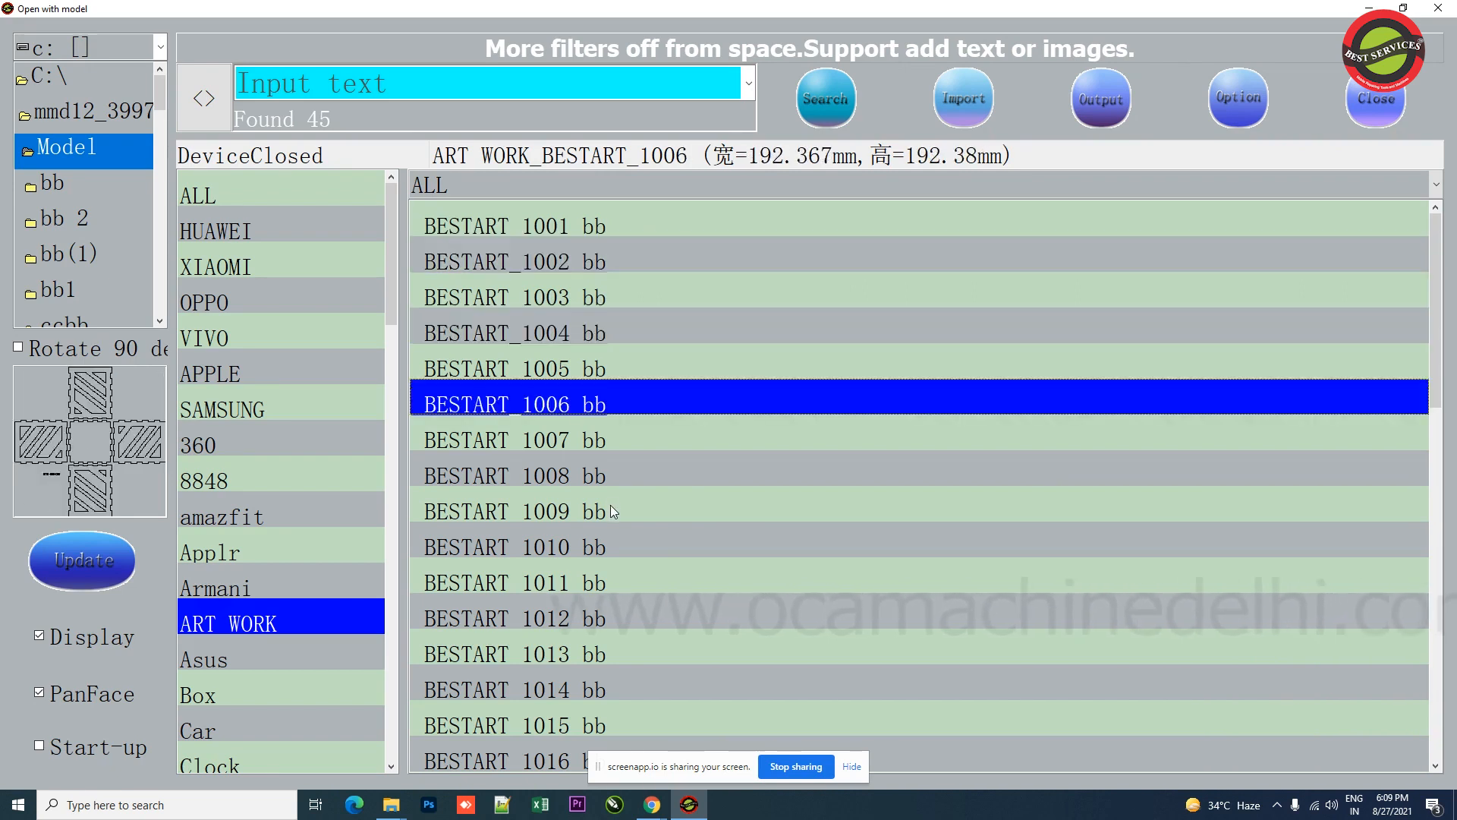
pyautogui.click(586, 435)
pyautogui.click(589, 475)
pyautogui.click(594, 545)
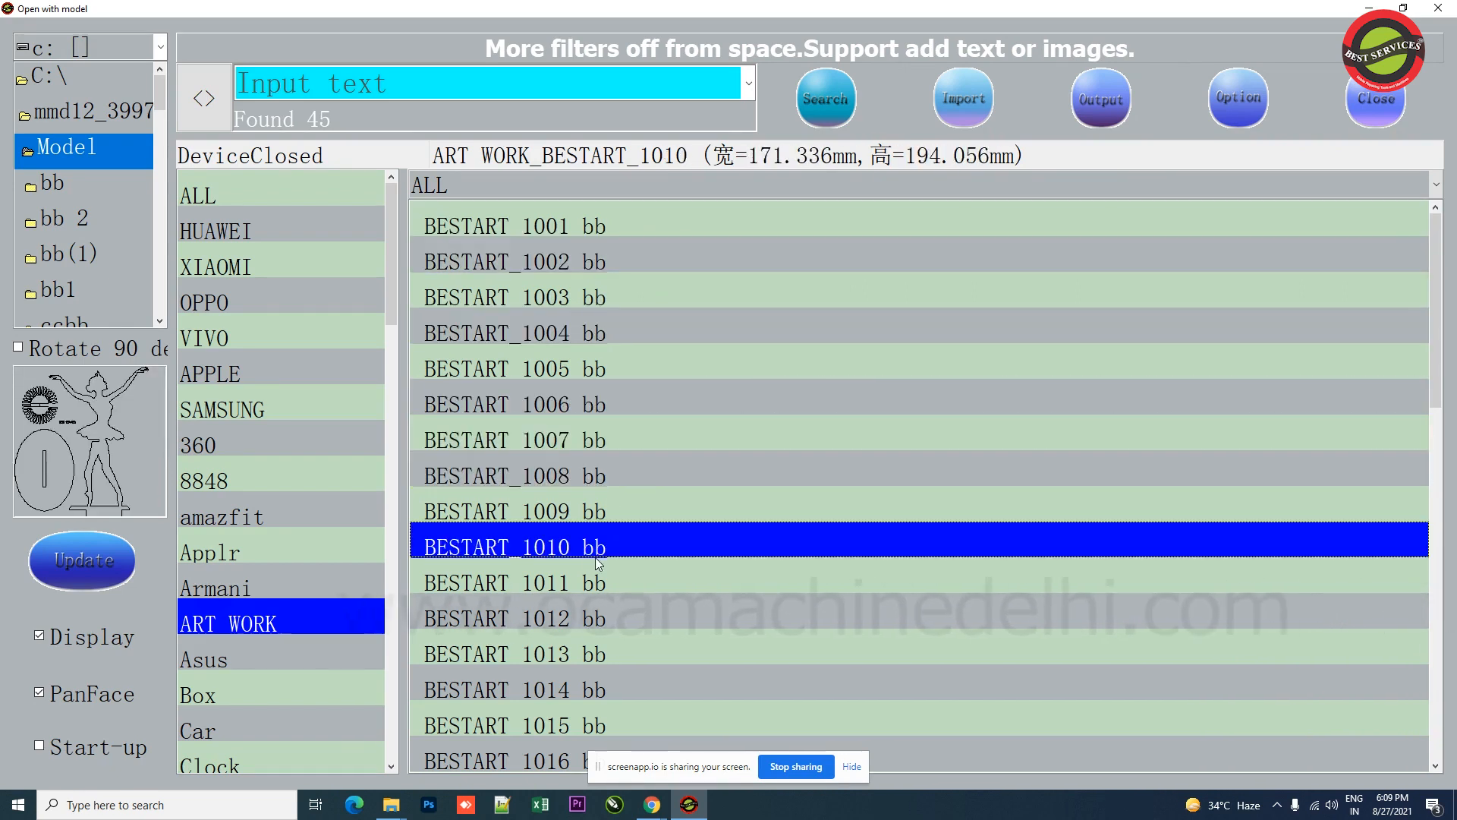
pyautogui.click(549, 514)
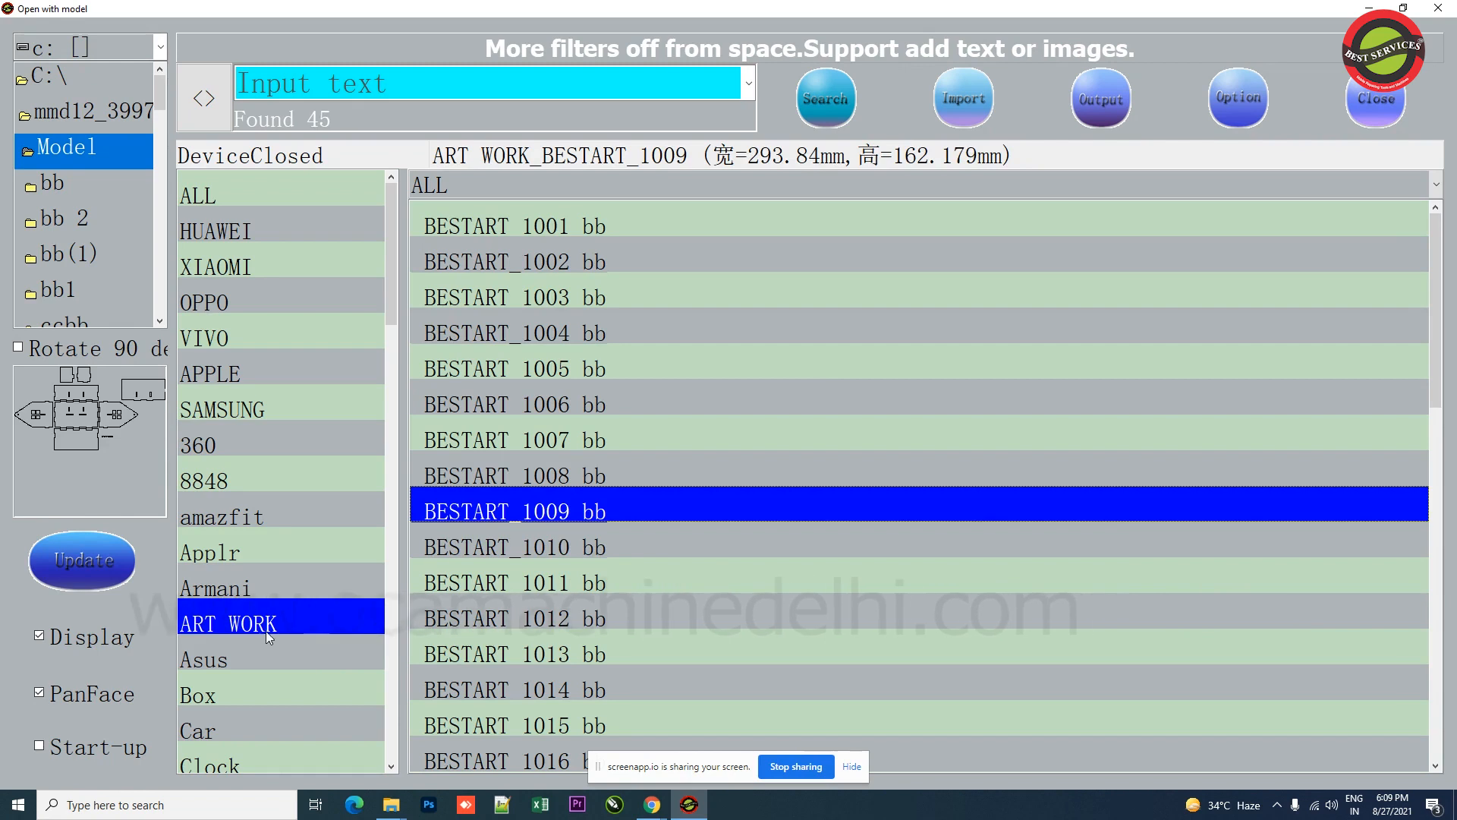
# Step: Preview the templates in the Box, Car and Clock categories
pyautogui.click(236, 697)
pyautogui.scroll(-1, 252, 608)
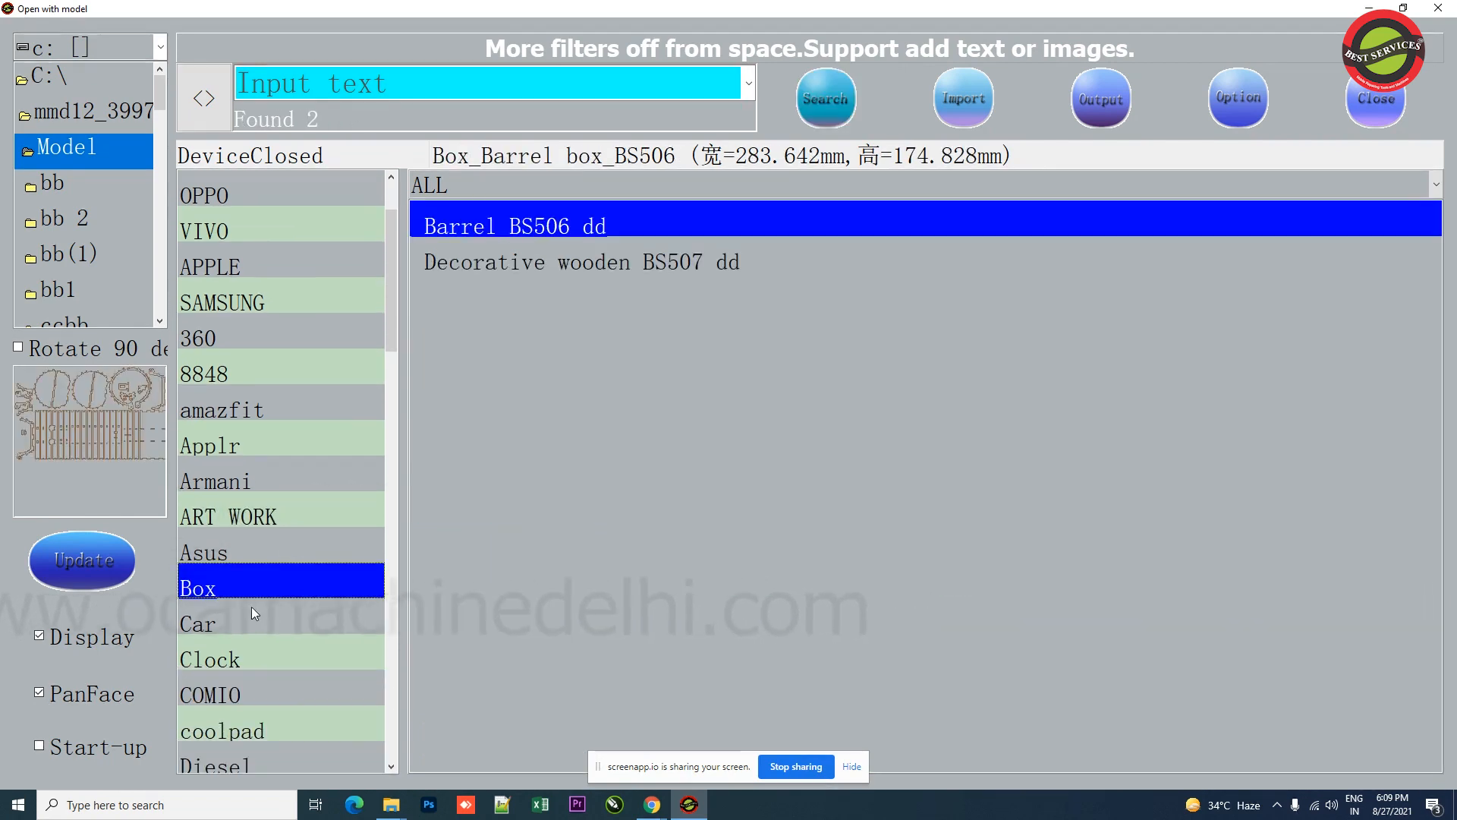
pyautogui.click(221, 626)
pyautogui.click(238, 663)
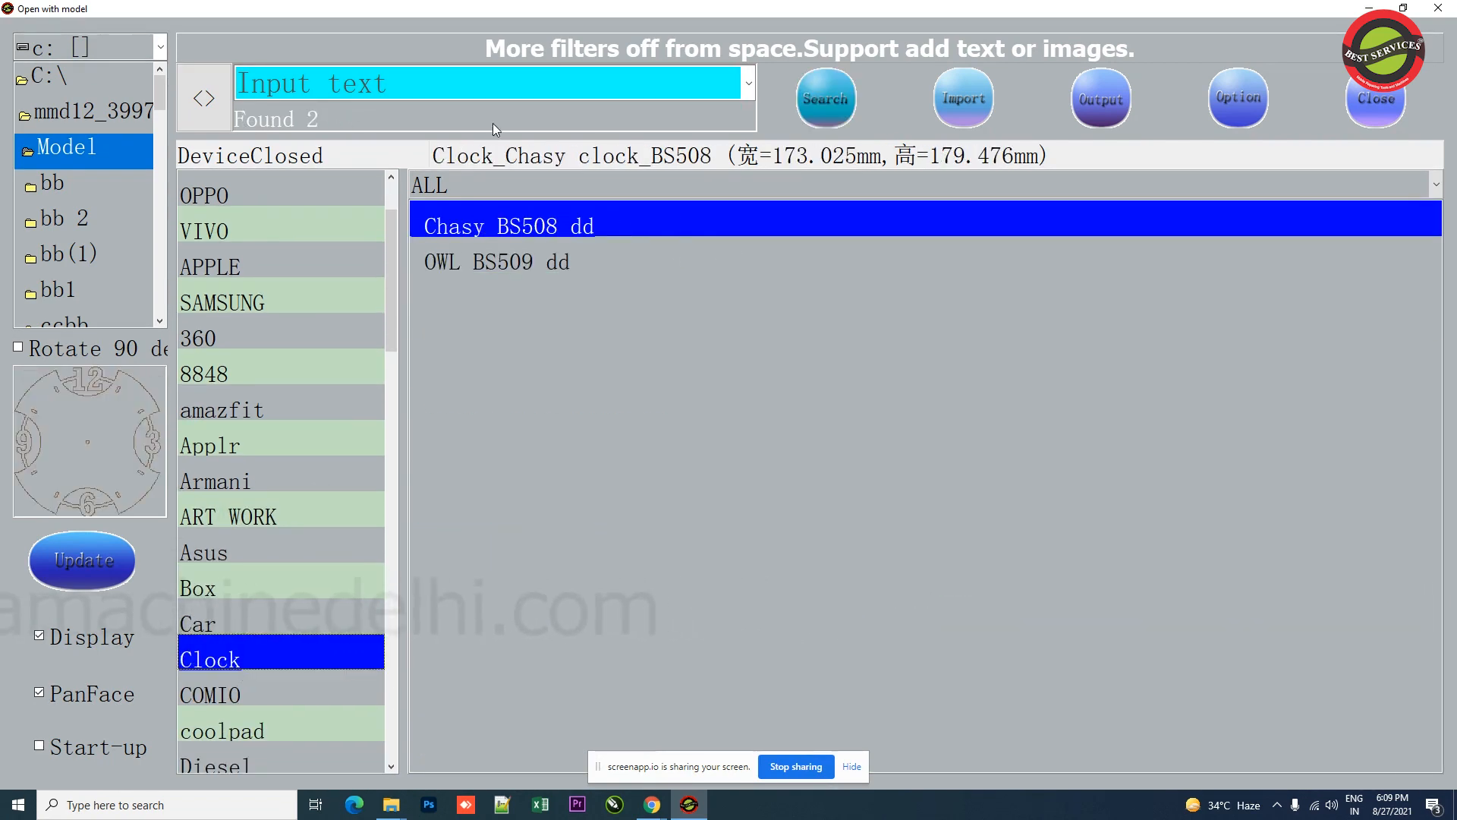
# Step: Scroll down the category list and reopen the iphone category
pyautogui.scroll(-2, 326, 537)
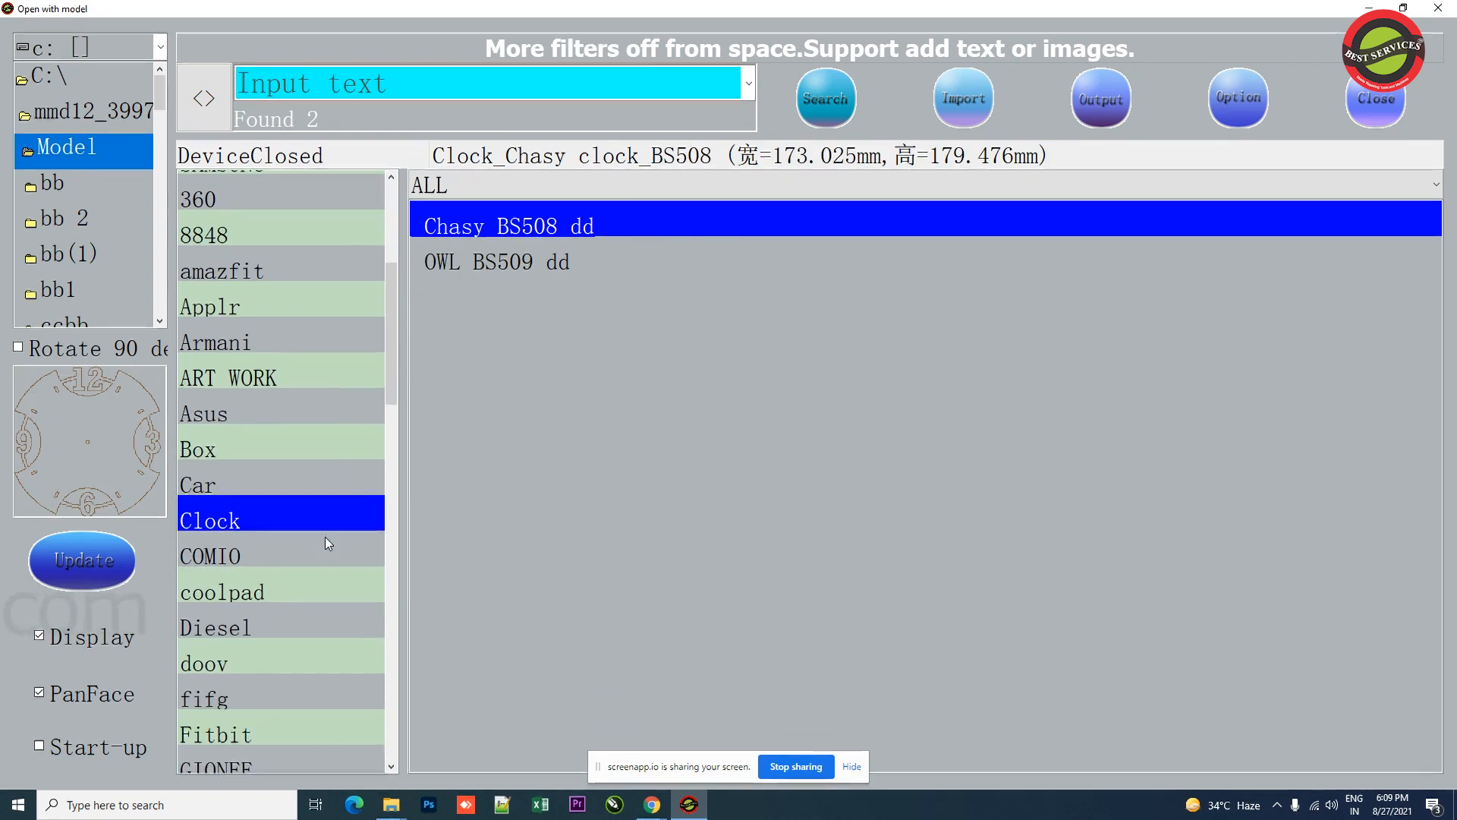
pyautogui.scroll(-1, 330, 517)
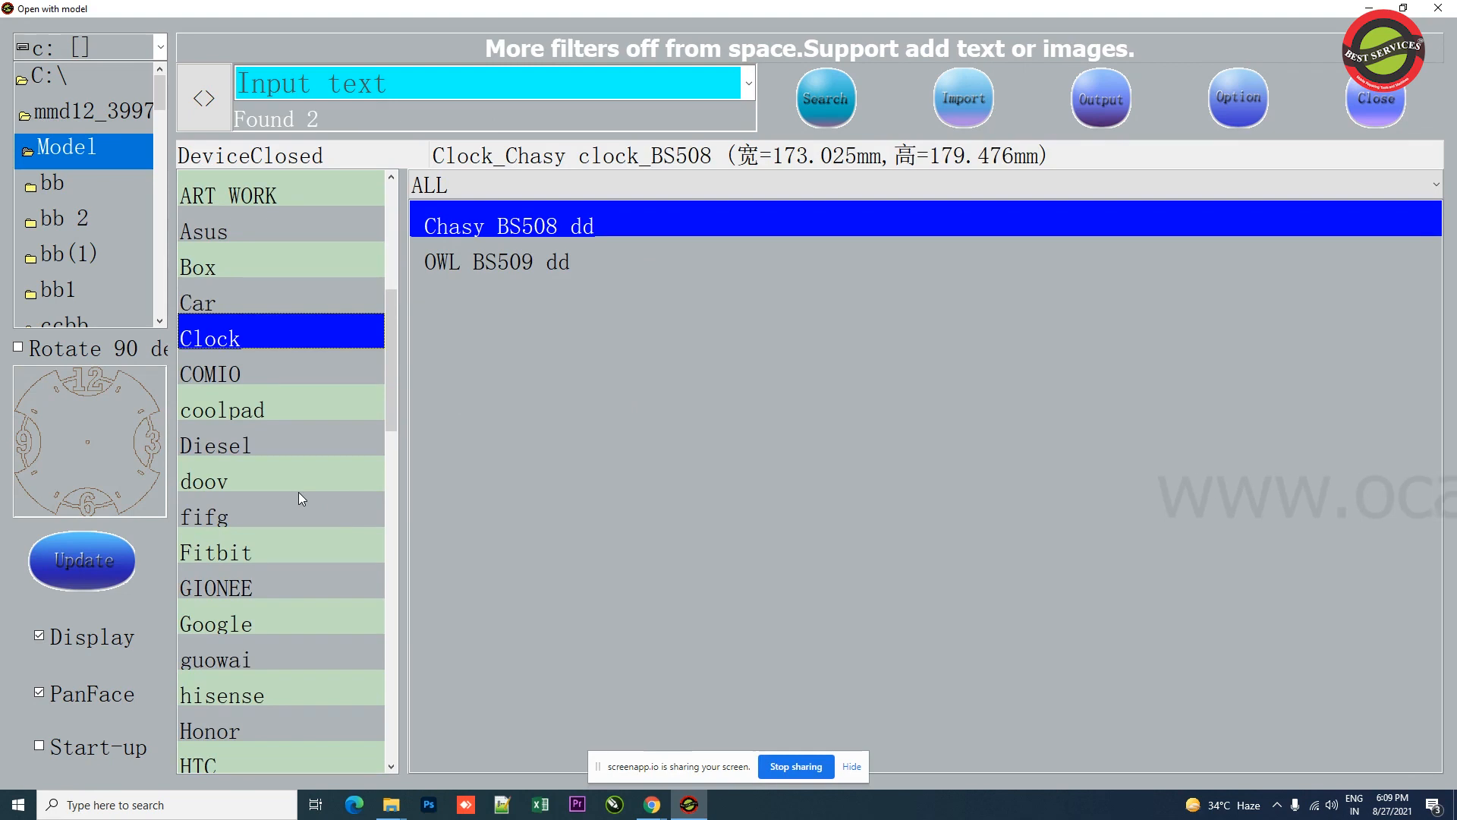
pyautogui.scroll(-2, 298, 492)
pyautogui.scroll(-1, 275, 484)
pyautogui.click(266, 515)
pyautogui.click(258, 543)
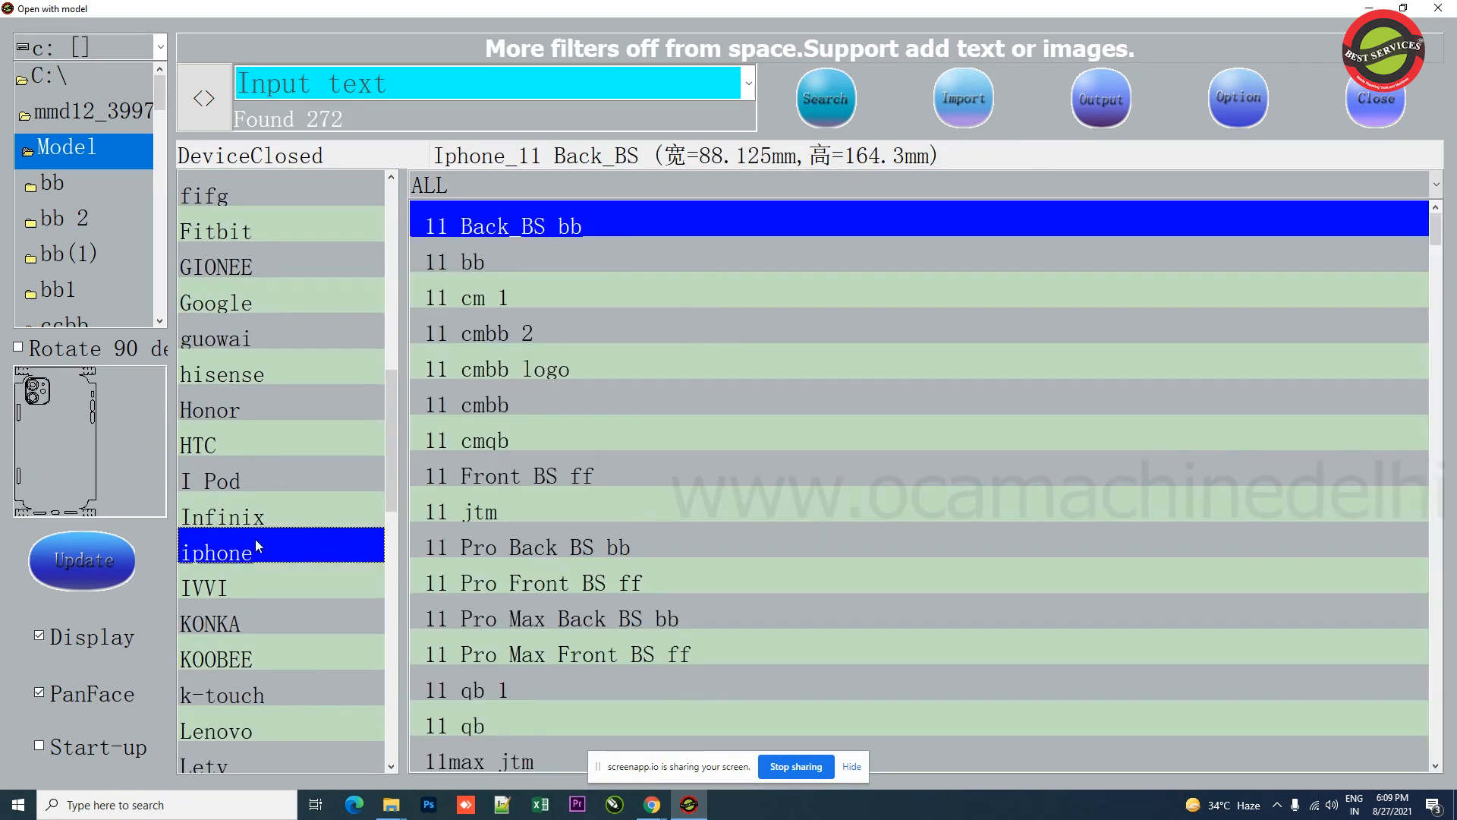
# Step: Preview the KONKA and k-touch category templates
pyautogui.click(261, 622)
pyautogui.click(262, 694)
pyautogui.scroll(-3, 278, 564)
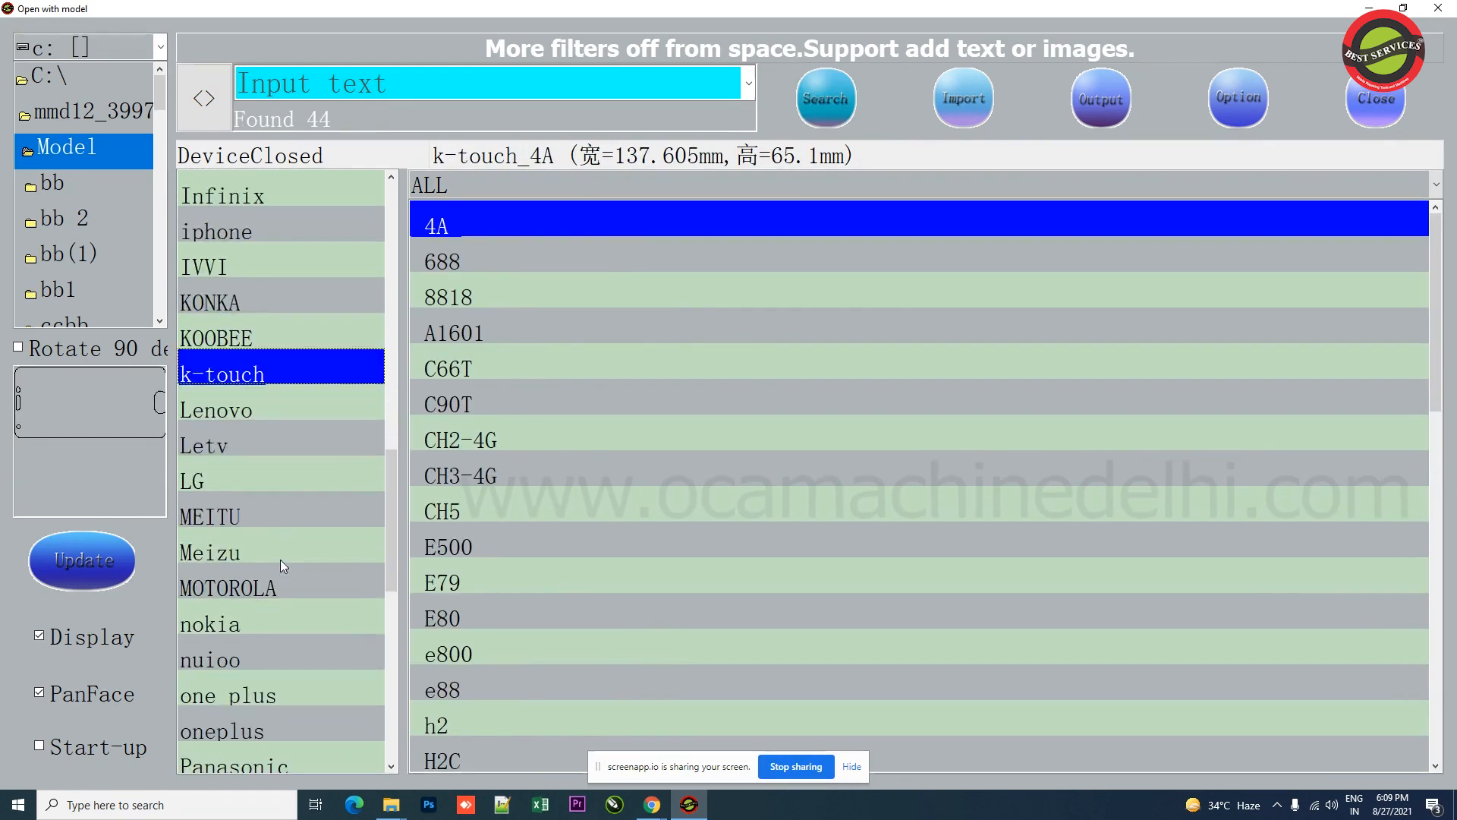
# Step: Open the Data Update dialog and close it again without updating
pyautogui.scroll(8, 280, 559)
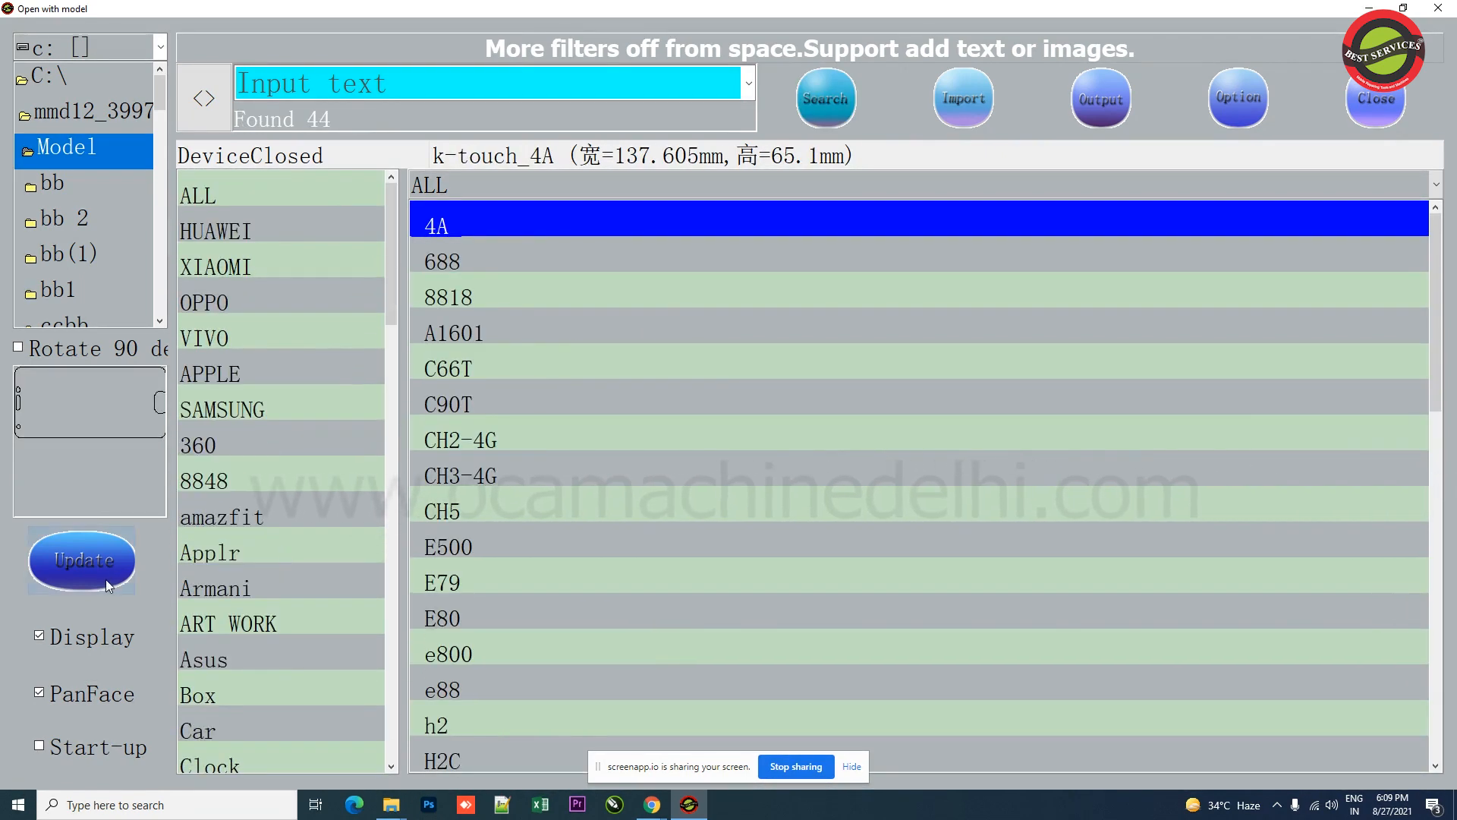
pyautogui.click(105, 576)
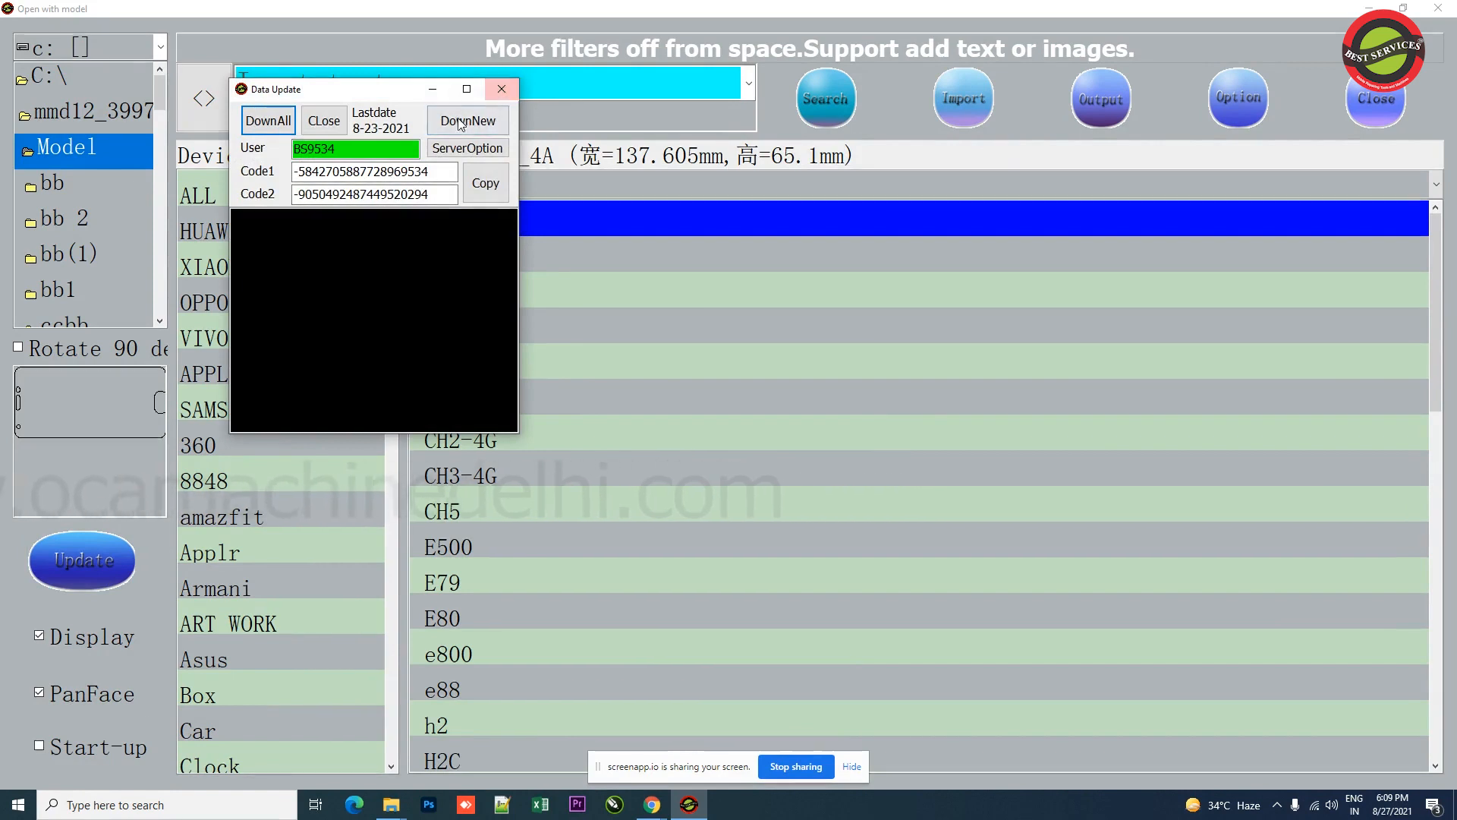
pyautogui.click(502, 90)
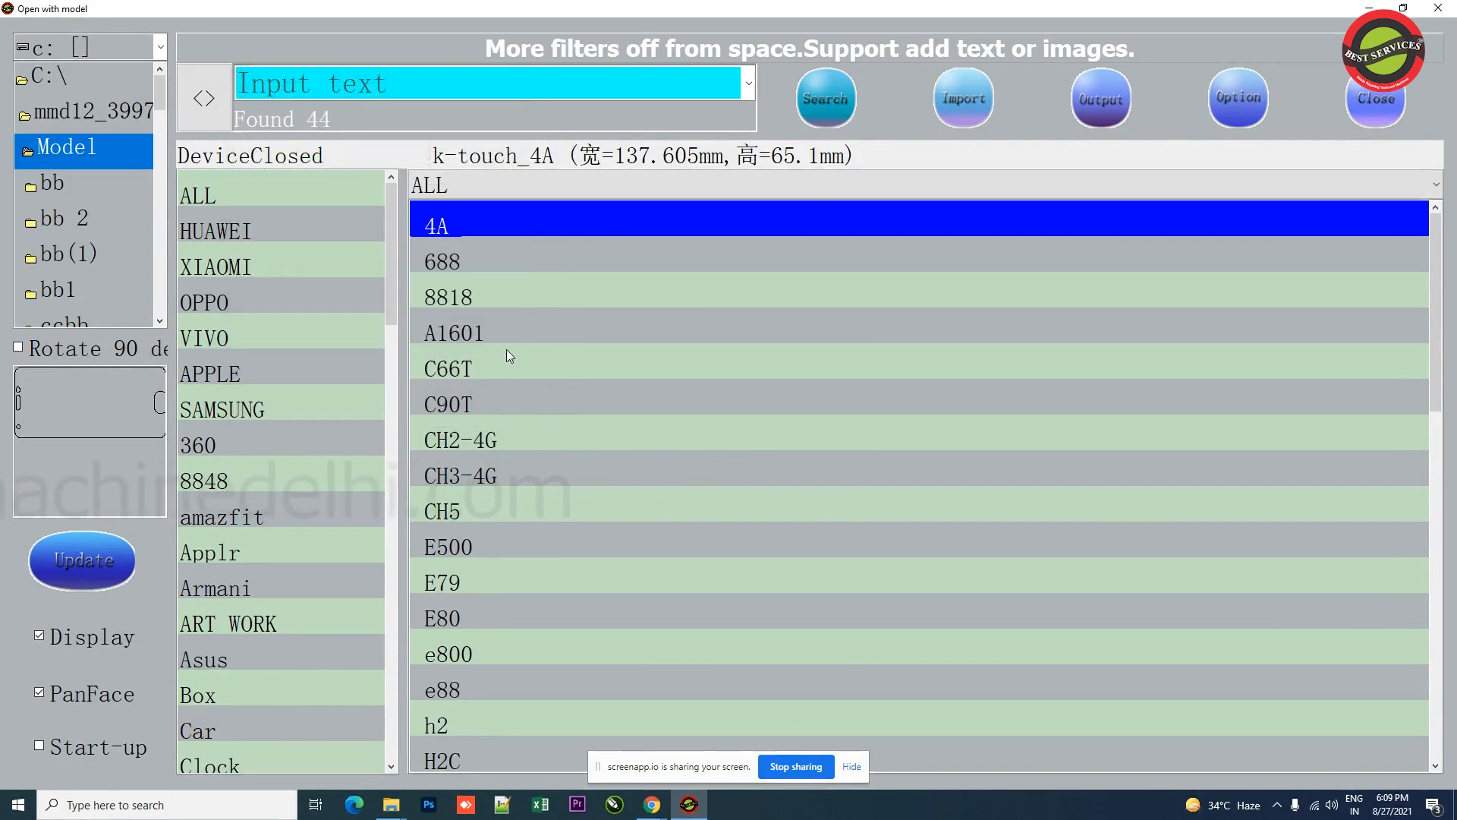
# Step: Browse the APPLE, SAMSUNG and VIVO model categories and their templates
pyautogui.click(548, 255)
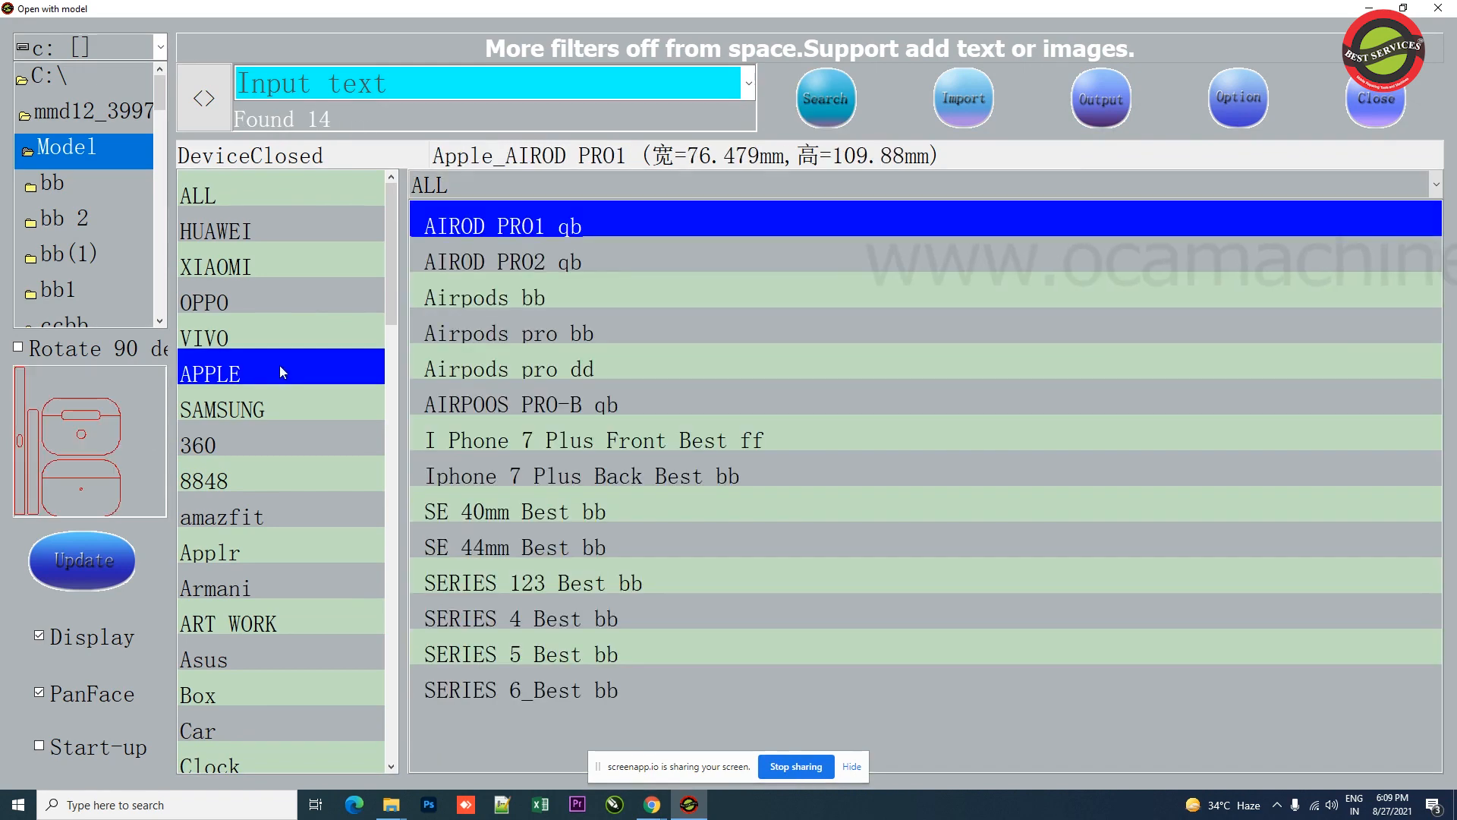
pyautogui.click(293, 405)
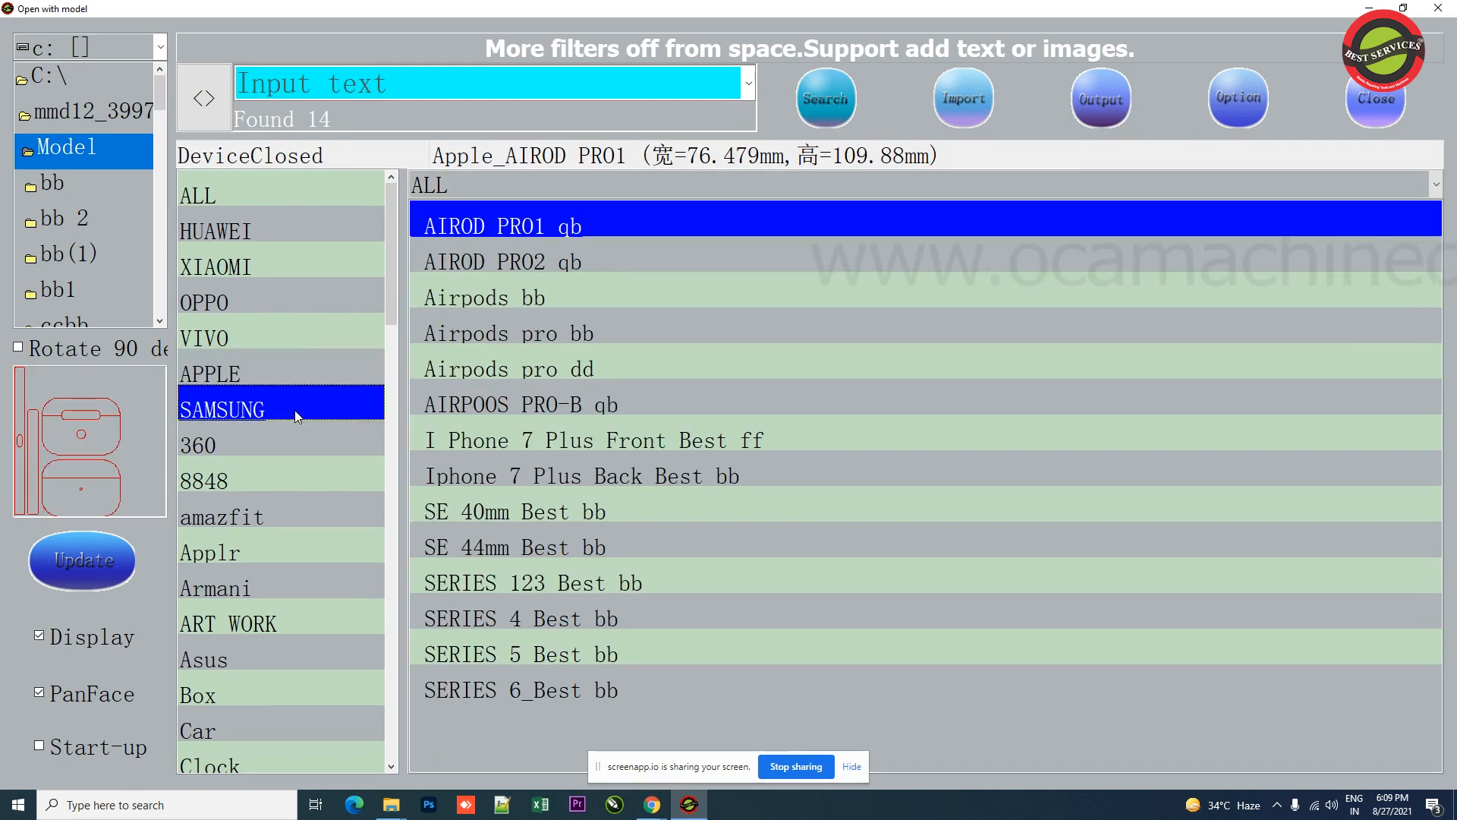
pyautogui.click(261, 374)
pyautogui.click(238, 336)
pyautogui.click(252, 377)
# Step: Scroll through the full category list and open the one plus and oneplus categories
pyautogui.scroll(-10, 257, 420)
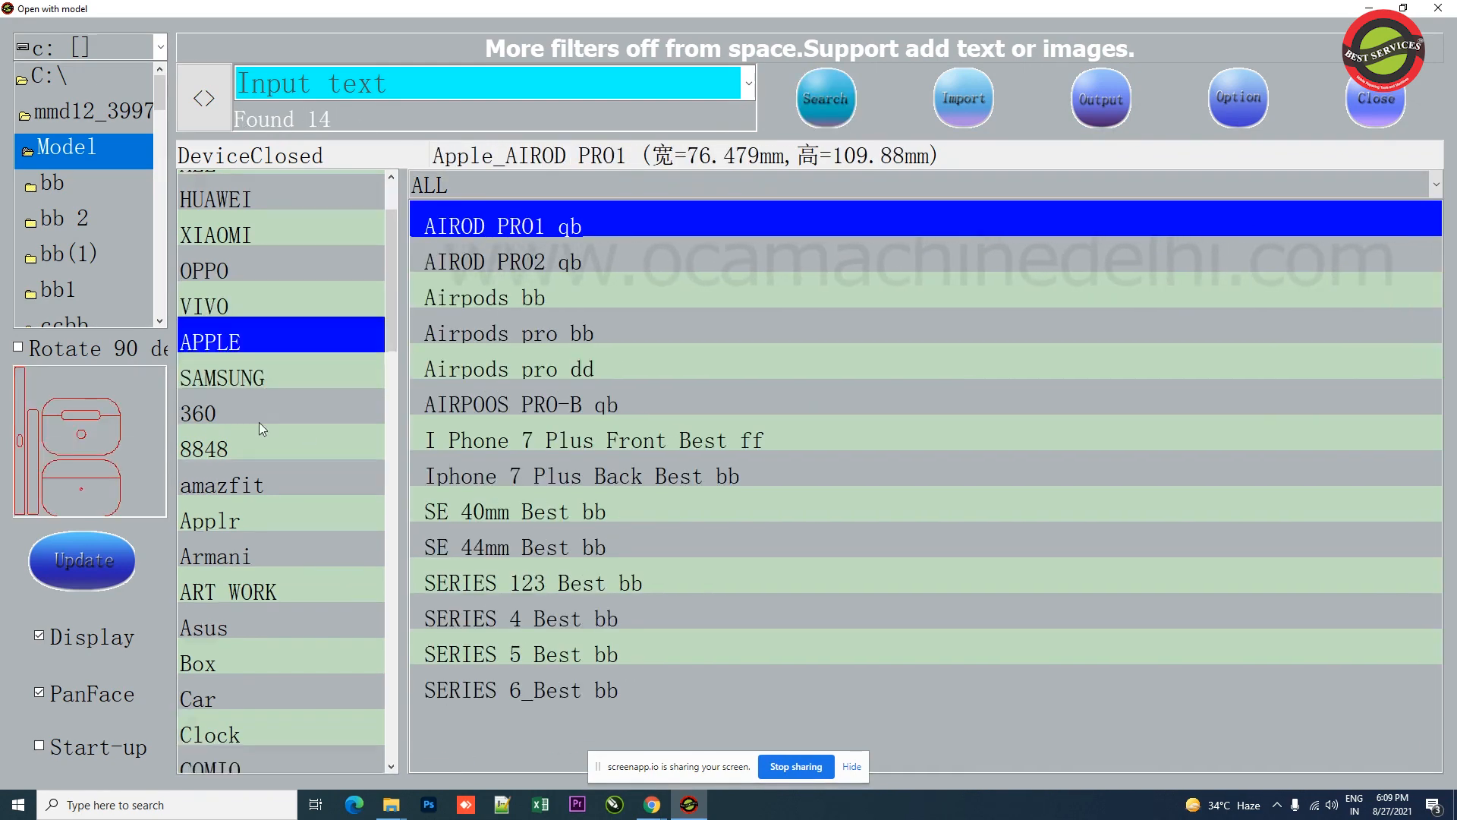
pyautogui.scroll(-5, 257, 420)
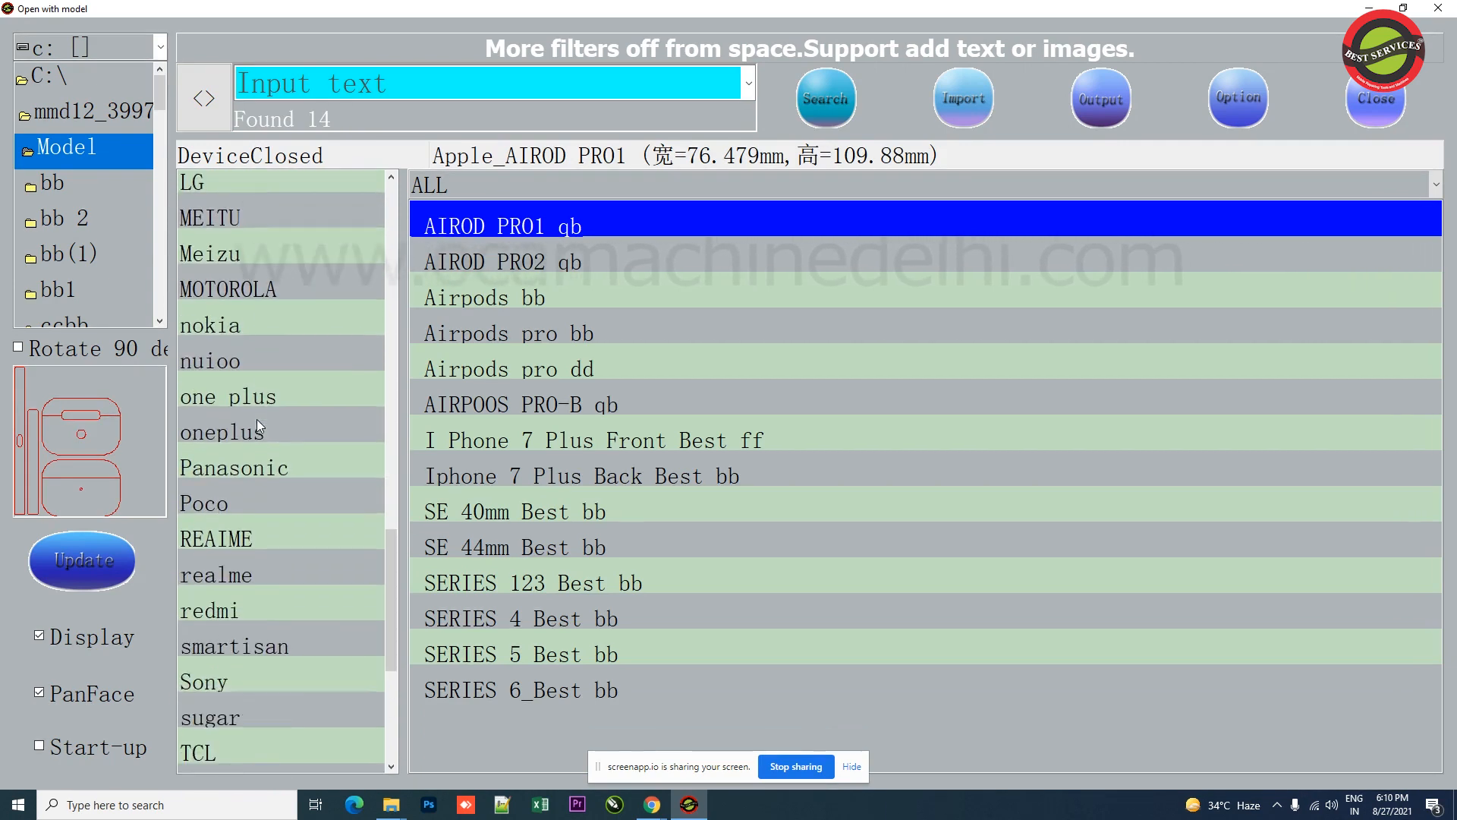
pyautogui.scroll(-2, 253, 607)
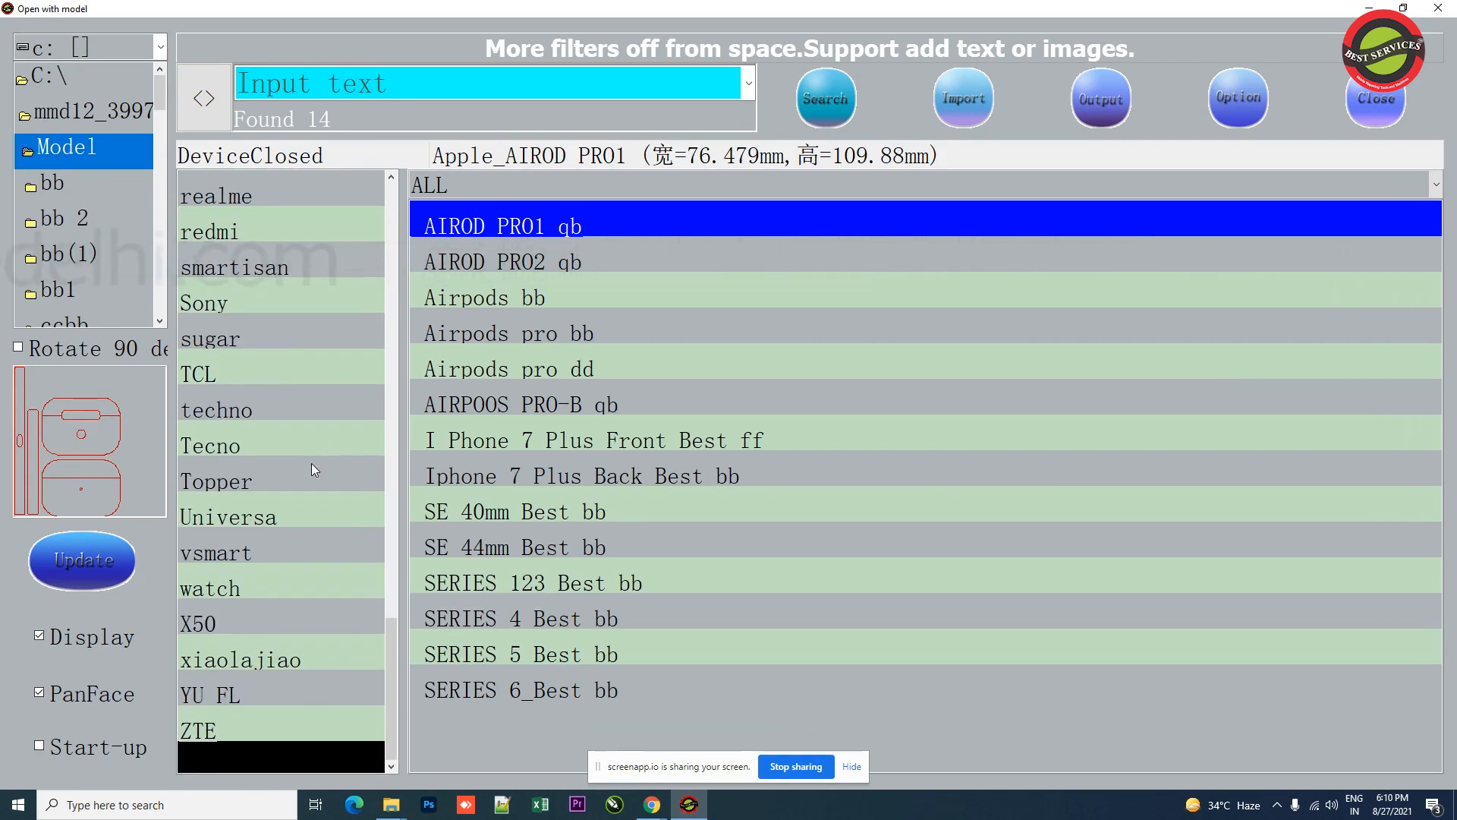
pyautogui.scroll(4, 292, 476)
pyautogui.scroll(2, 289, 471)
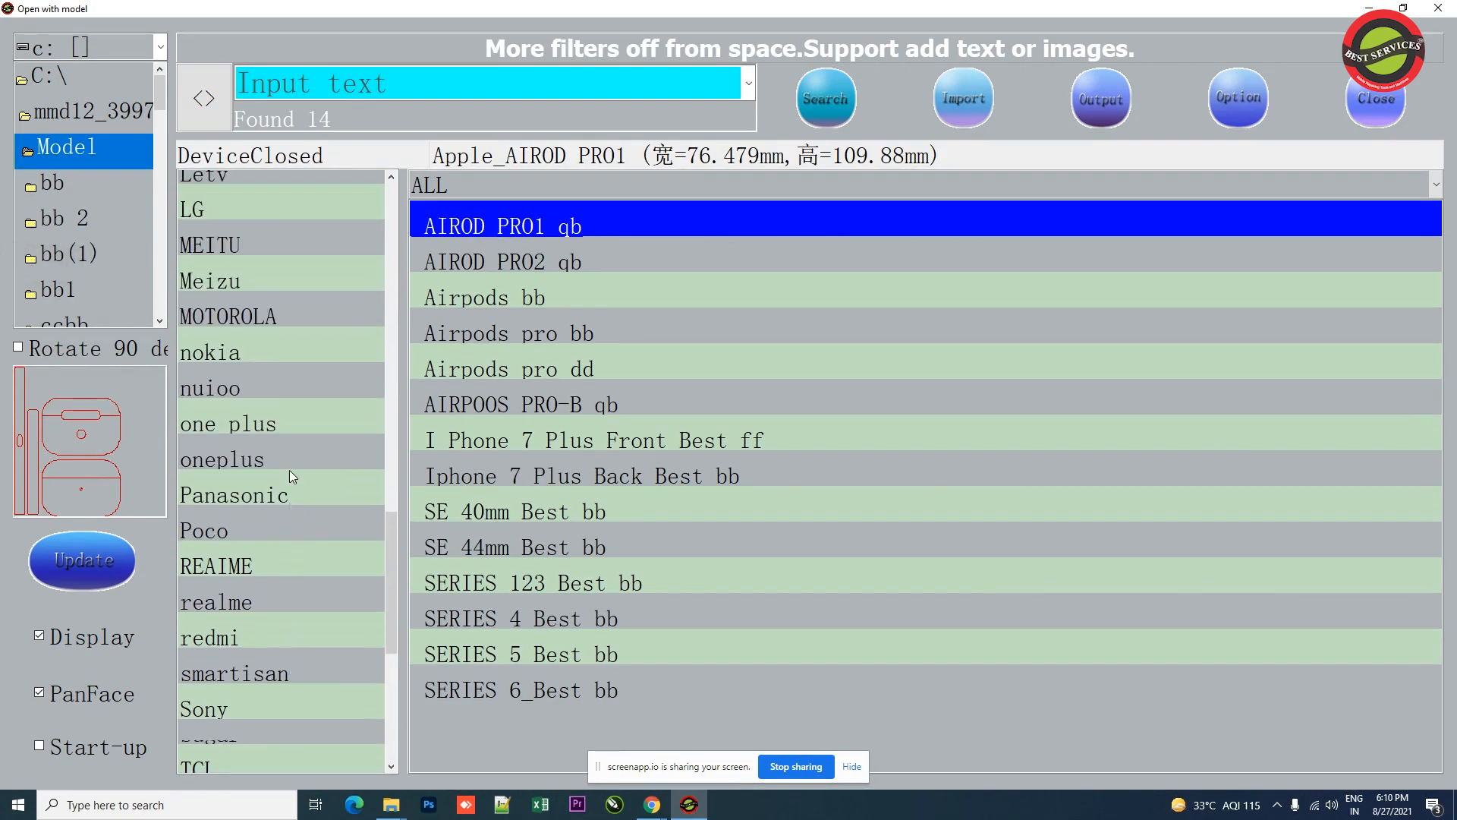
pyautogui.scroll(2, 317, 553)
pyautogui.click(318, 553)
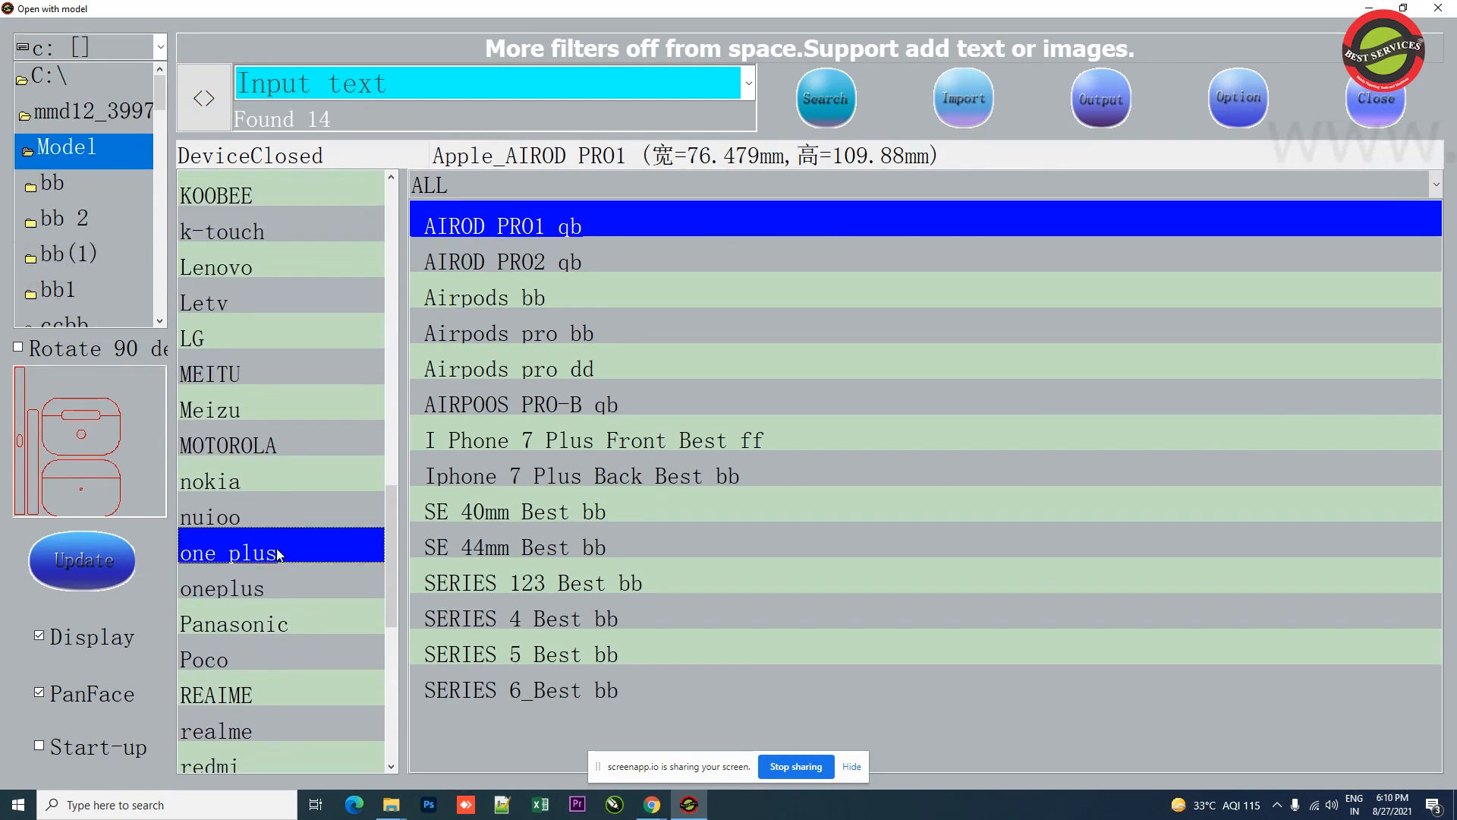
pyautogui.click(254, 592)
# Step: Import the oneplus 6T Back Best bb template onto the cutting canvas
pyautogui.scroll(-3, 294, 444)
pyautogui.scroll(2, 290, 511)
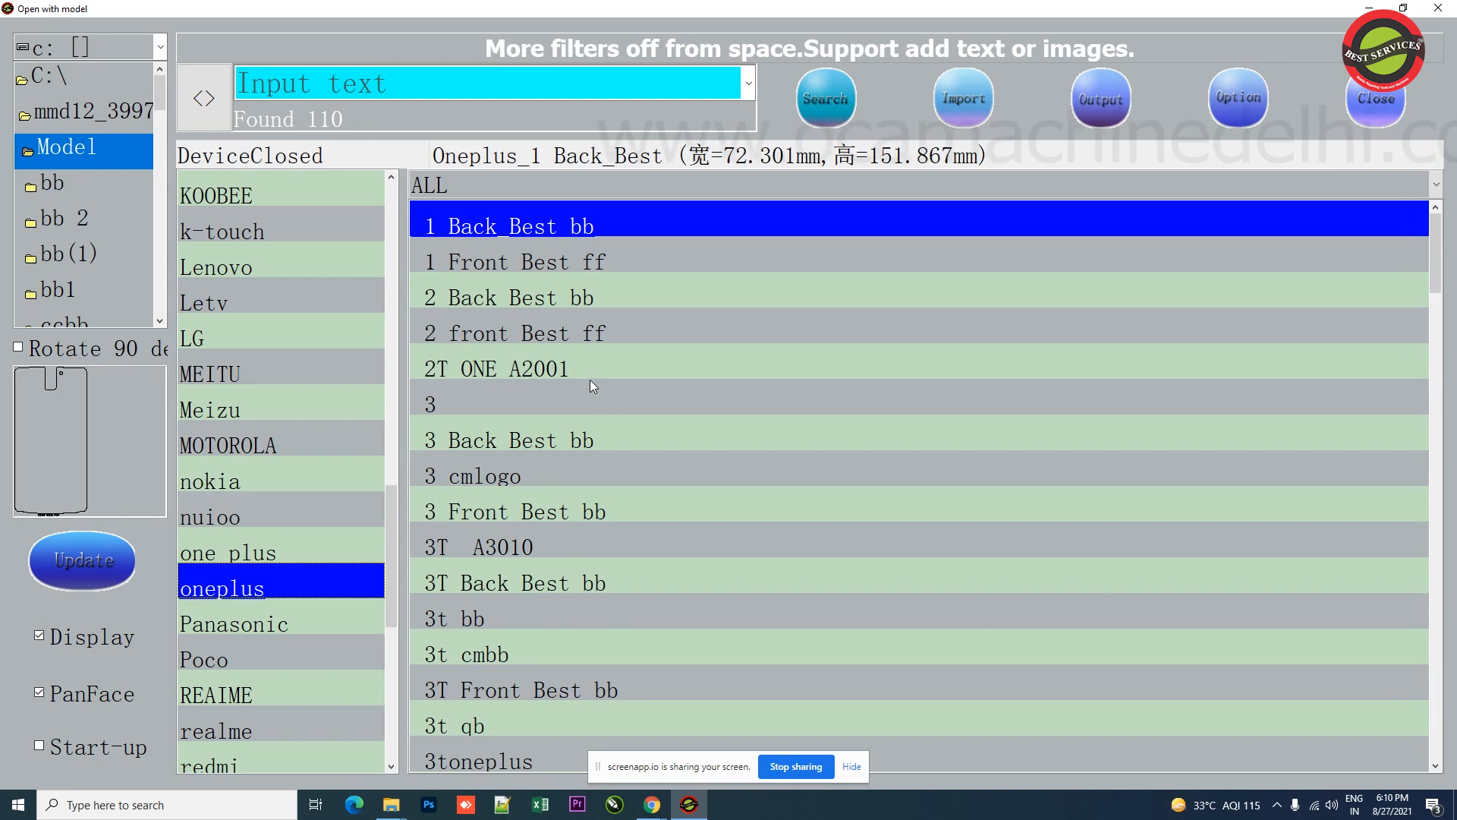
pyautogui.scroll(-8, 585, 372)
pyautogui.scroll(-3, 562, 425)
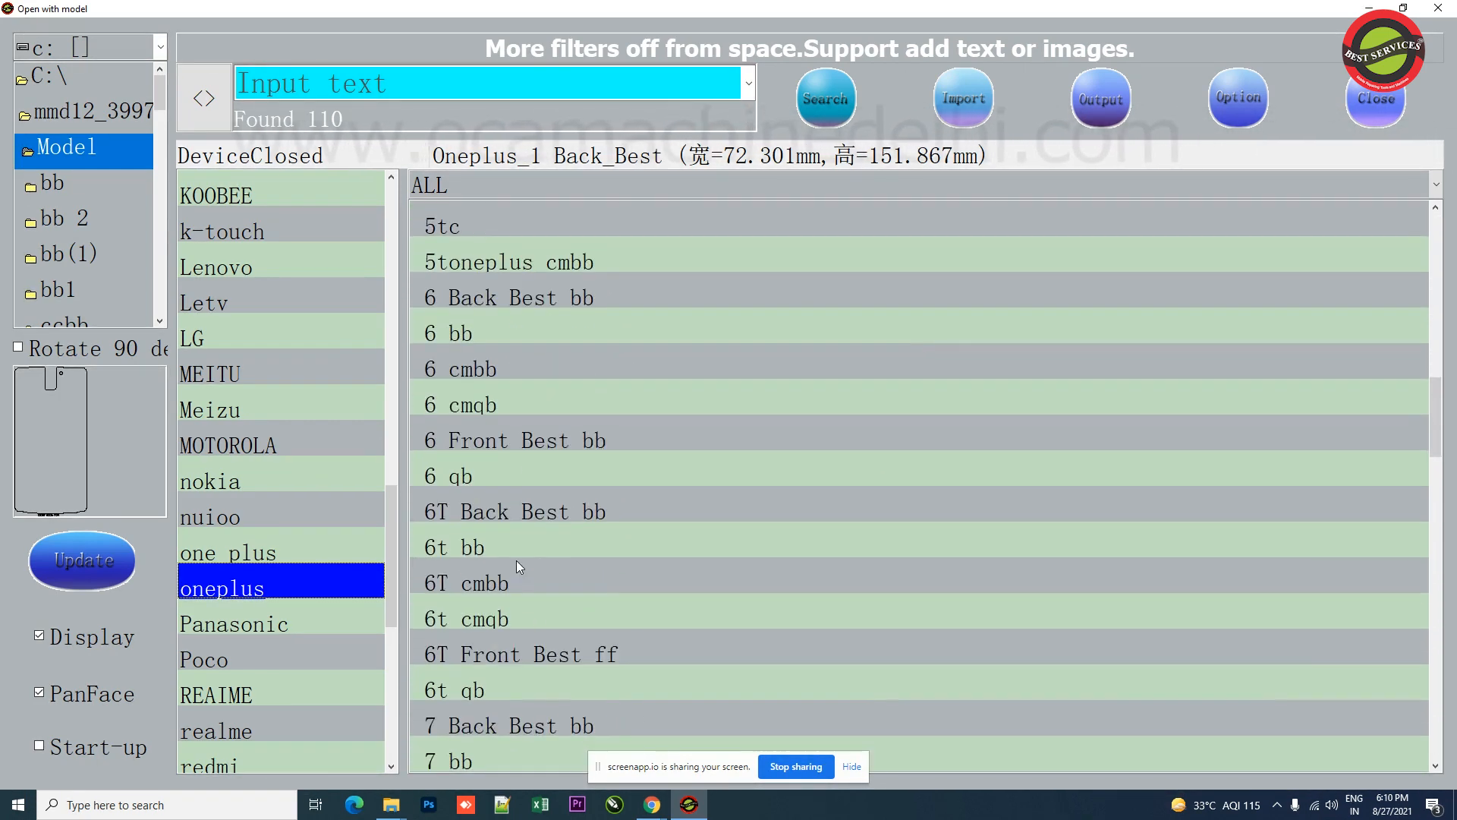
pyautogui.click(516, 569)
pyautogui.click(514, 525)
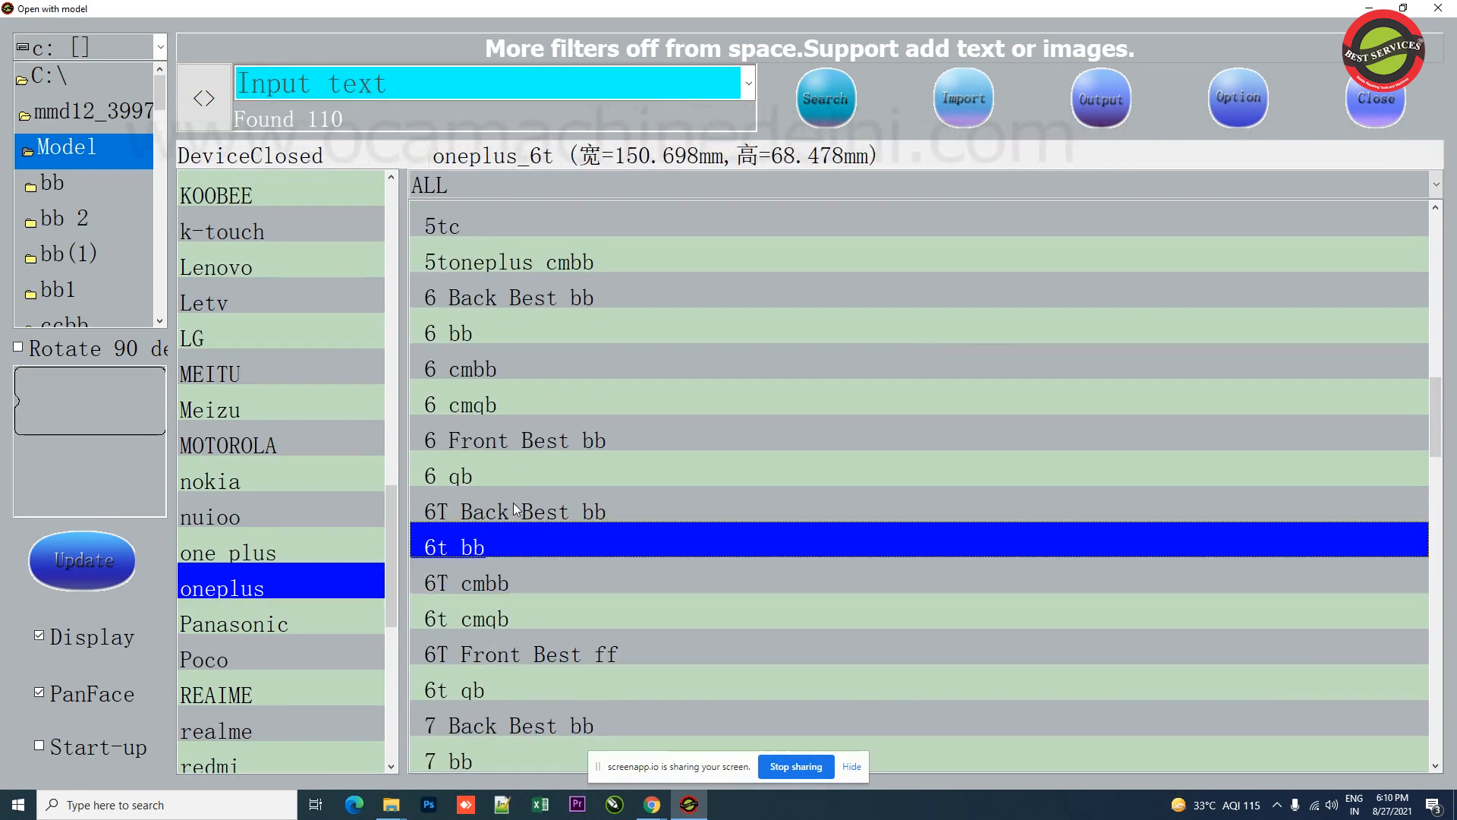
pyautogui.click(514, 508)
pyautogui.click(941, 103)
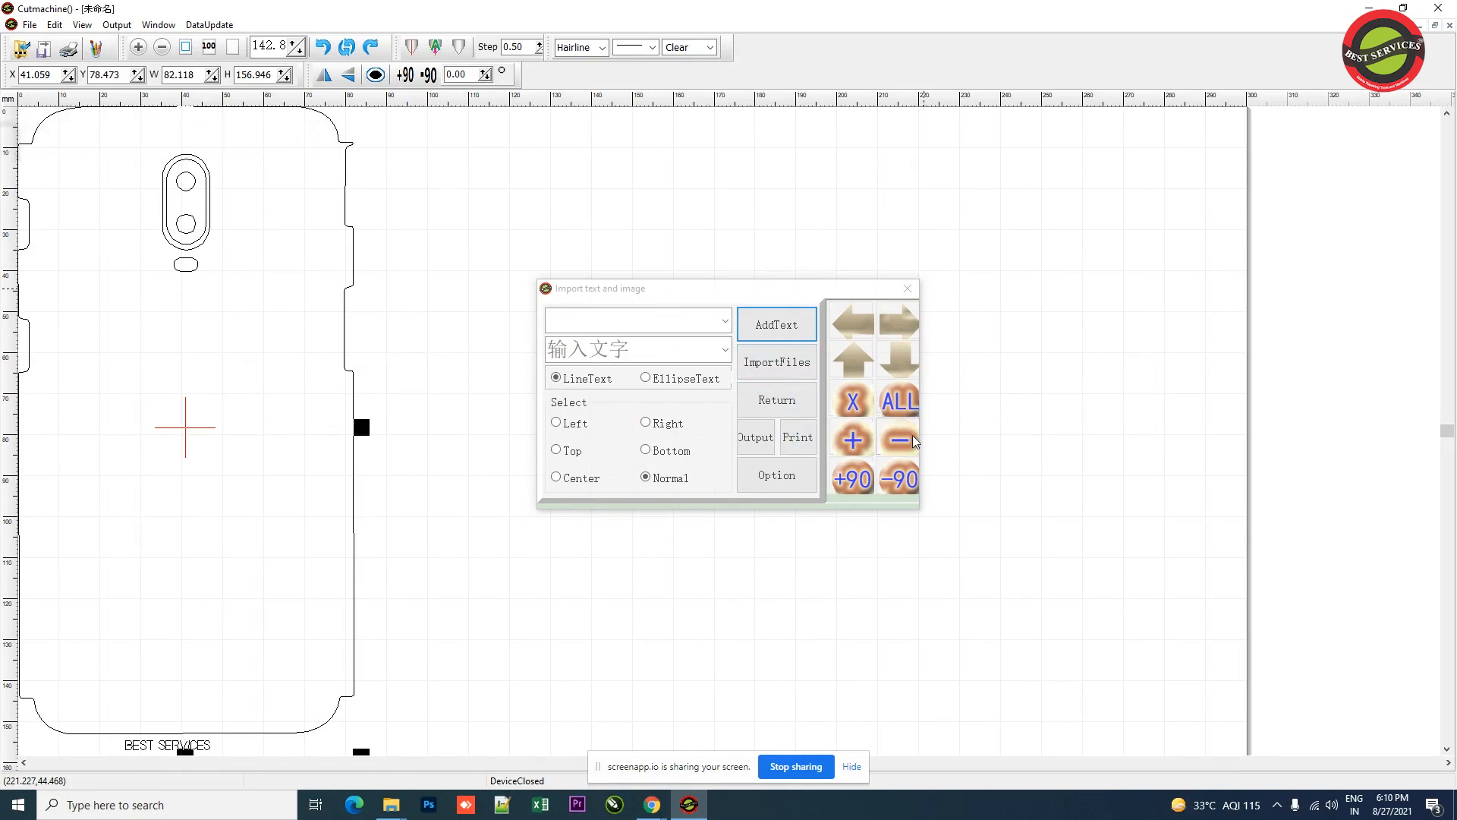
# Step: Try the rotate and scale buttons on the imported template, then close the Import text and image dialog
pyautogui.click(897, 486)
pyautogui.click(854, 480)
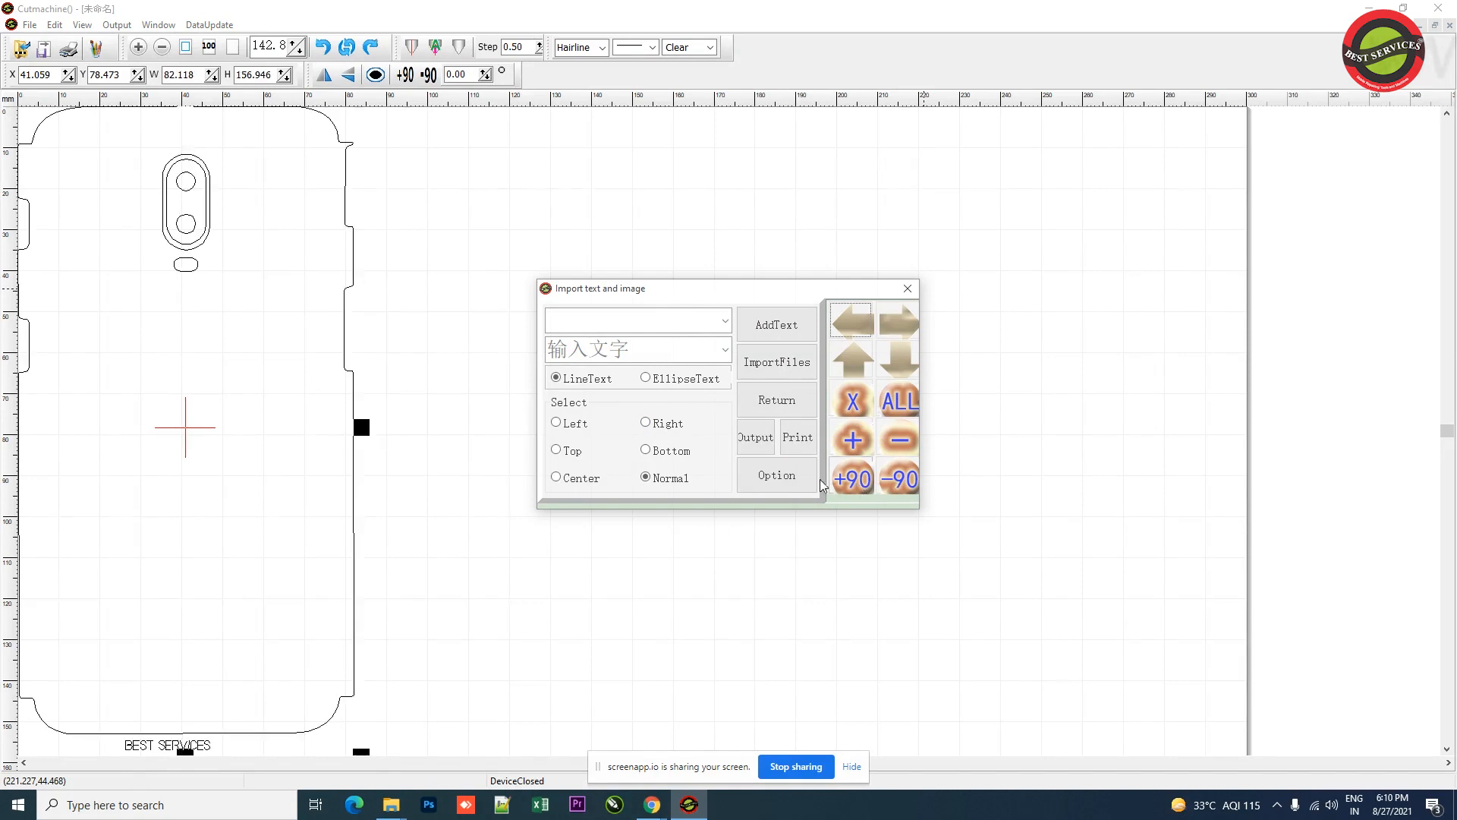
pyautogui.click(854, 440)
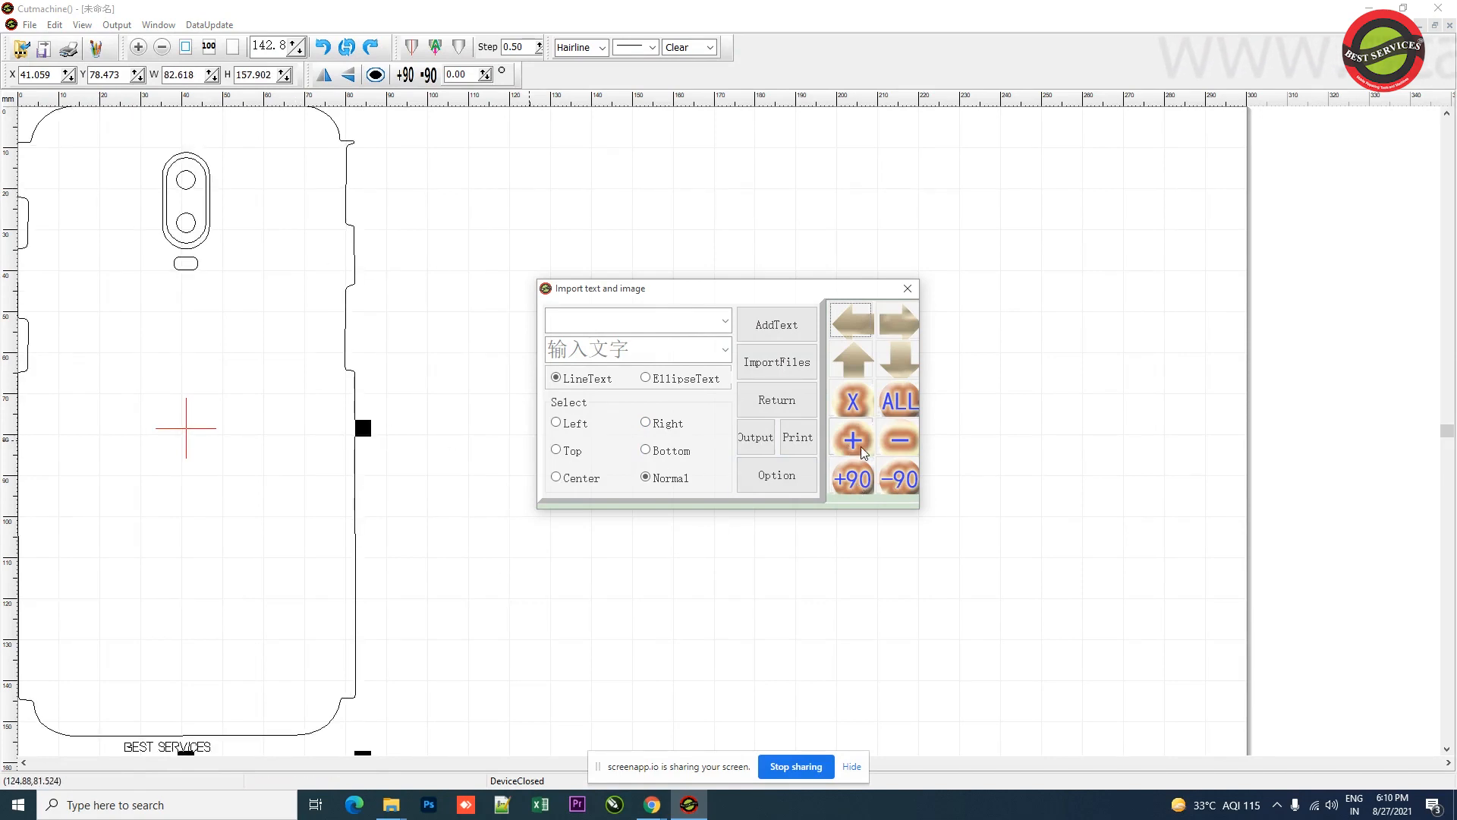
pyautogui.click(890, 445)
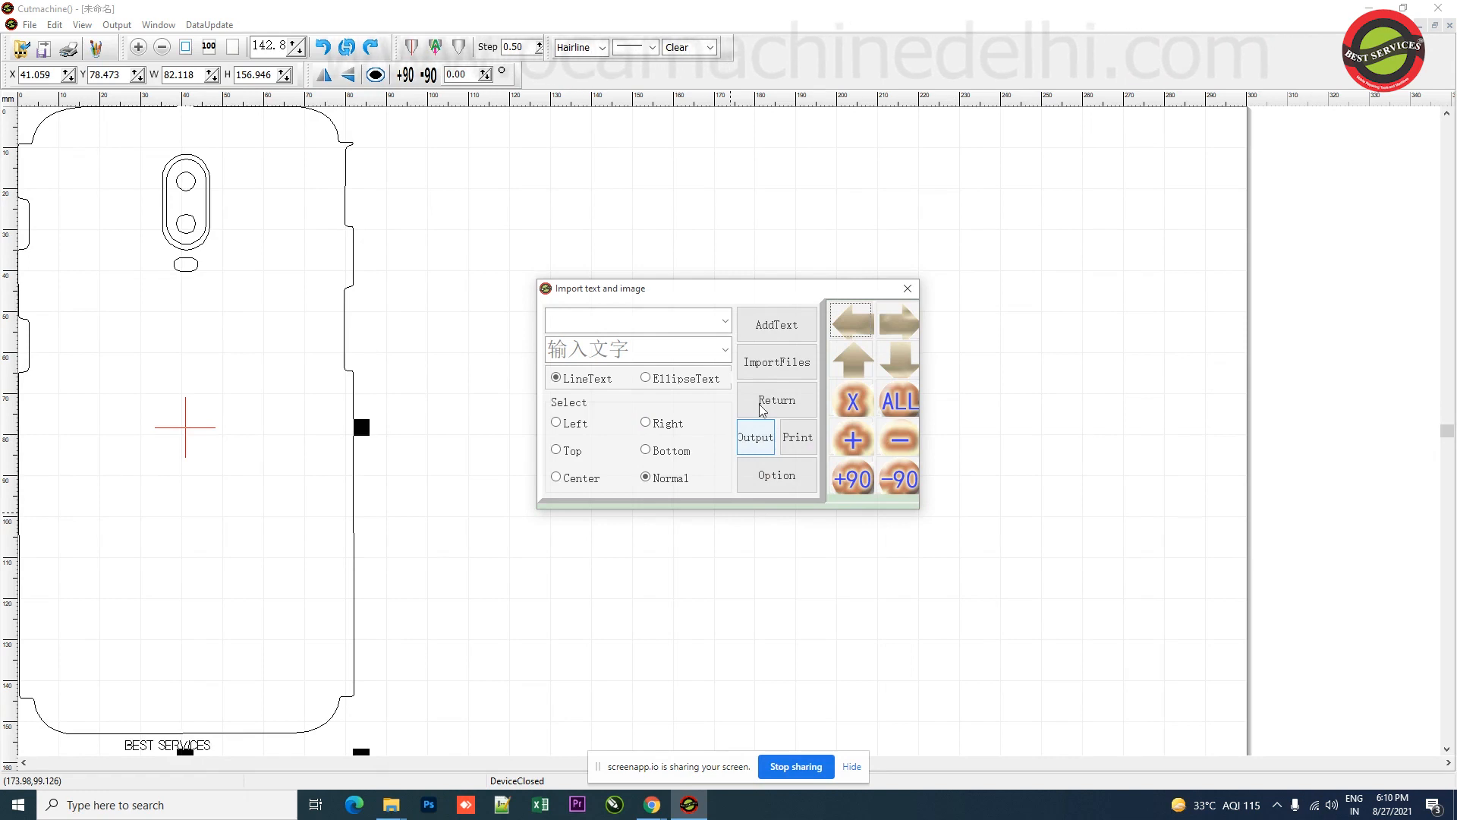
pyautogui.click(907, 289)
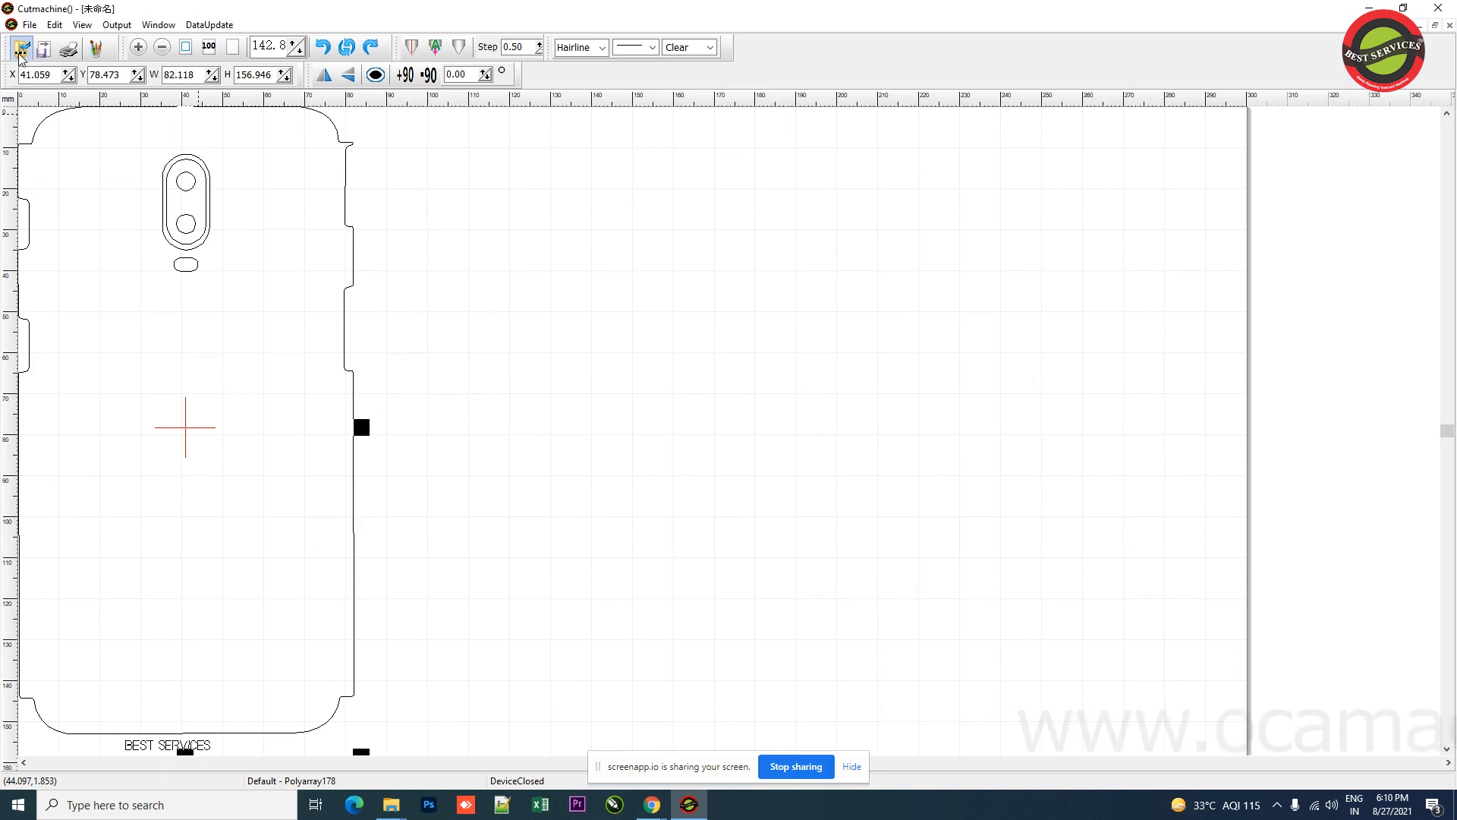
# Step: Reopen the model library and preview several oneplus 6T templates and the ALL category
pyautogui.click(20, 51)
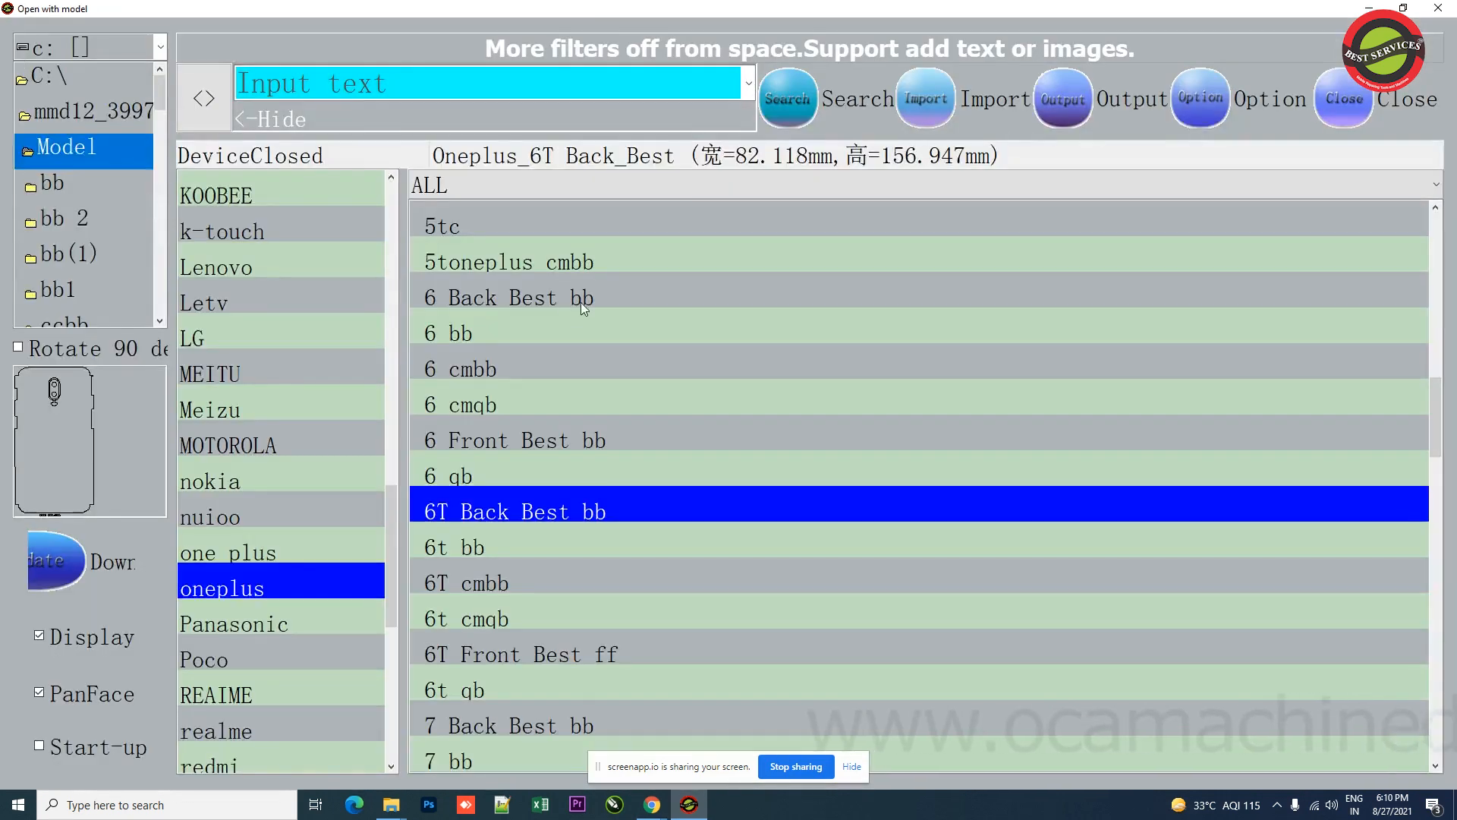
pyautogui.click(514, 575)
pyautogui.click(521, 516)
pyautogui.click(526, 553)
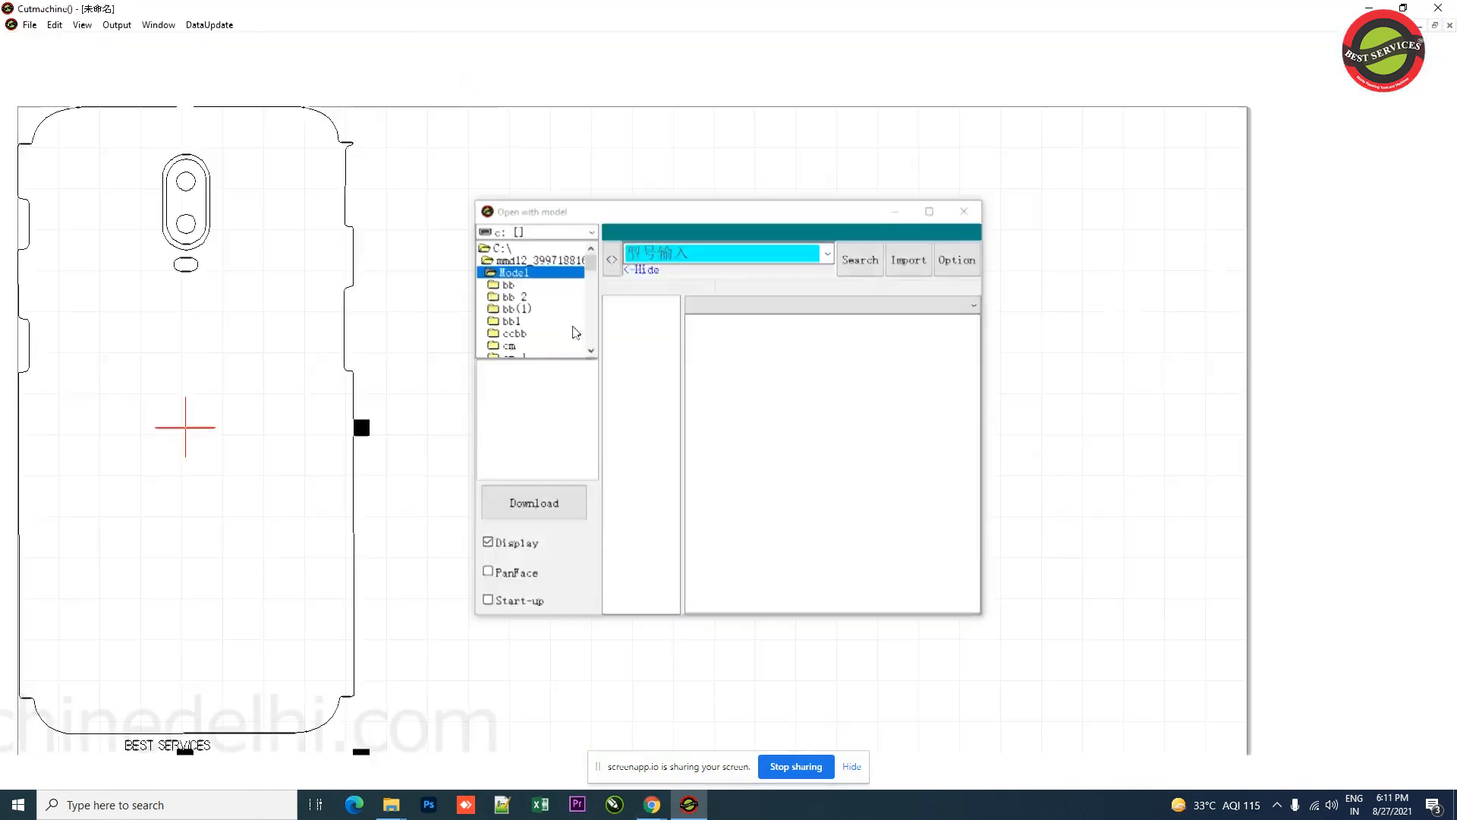
pyautogui.click(689, 400)
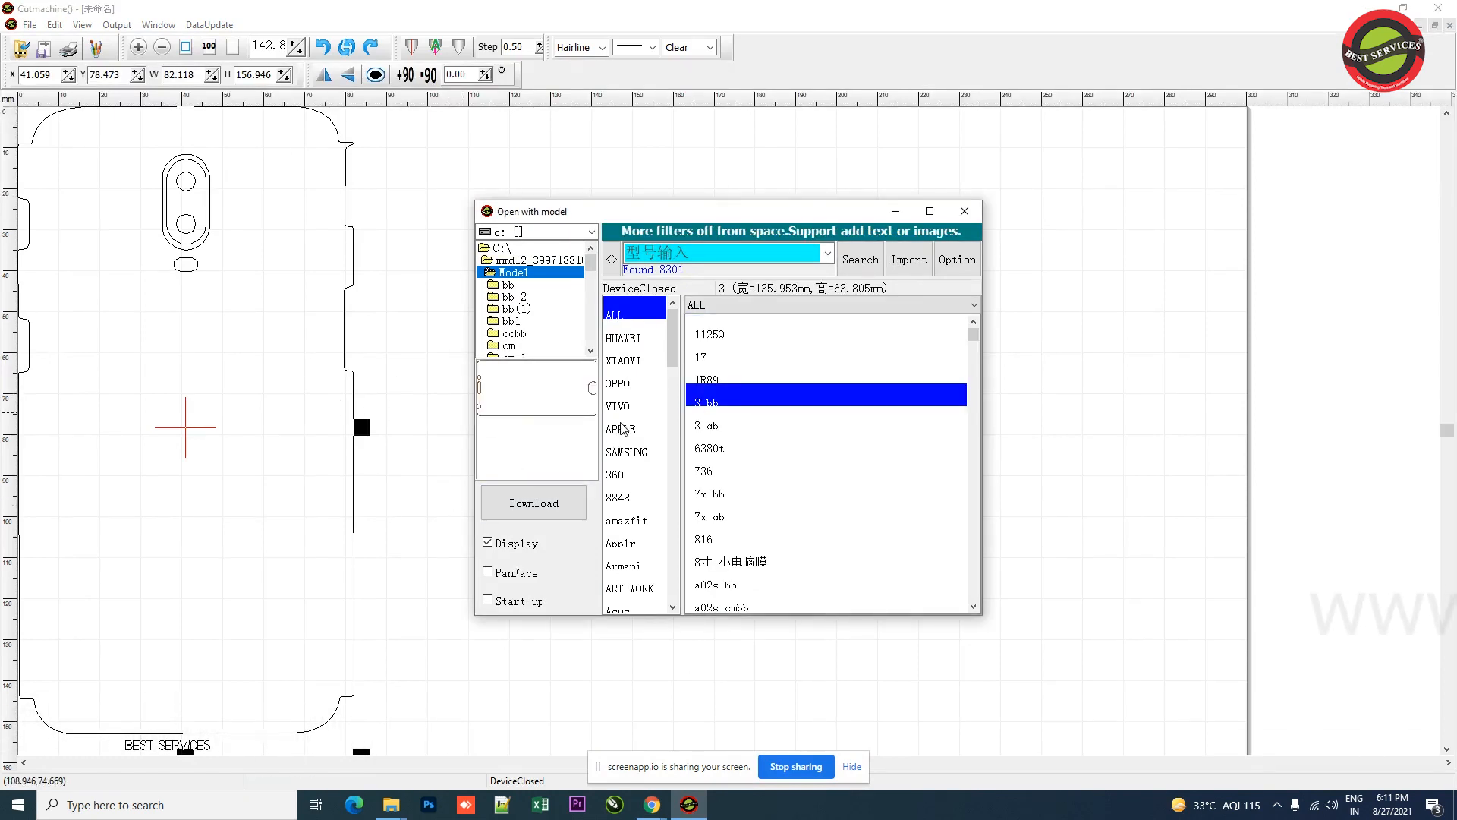
# Step: Import the samsung 2019 cmbb template from the SAMSUNG category of the model library
pyautogui.click(625, 451)
pyautogui.click(718, 334)
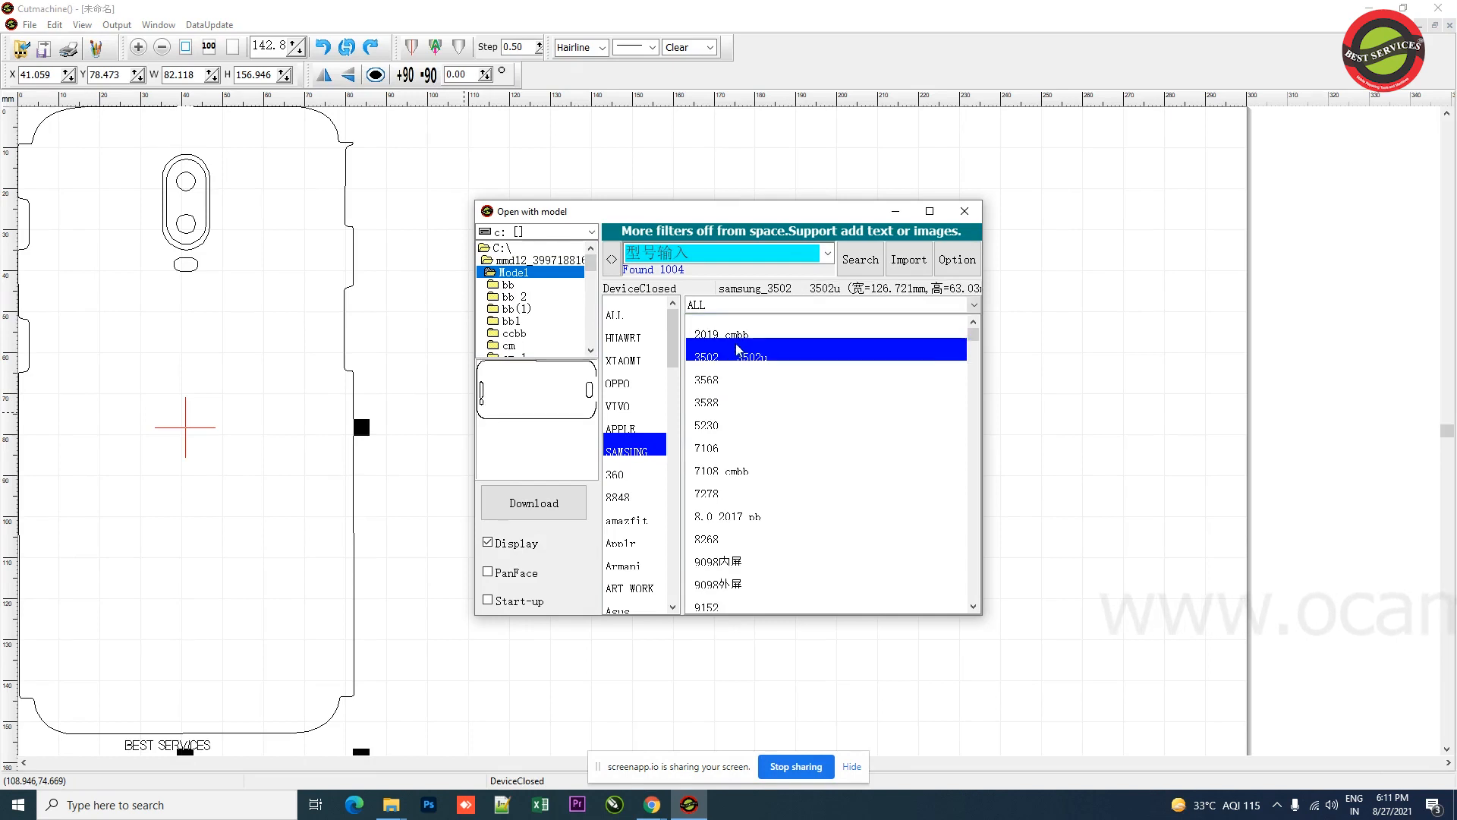
pyautogui.click(896, 265)
# Step: Rotate the Samsung template 90 degrees and move it beside the oneplus back template
pyautogui.click(401, 278)
pyautogui.moveTo(212, 156); pyautogui.dragTo(344, 345)
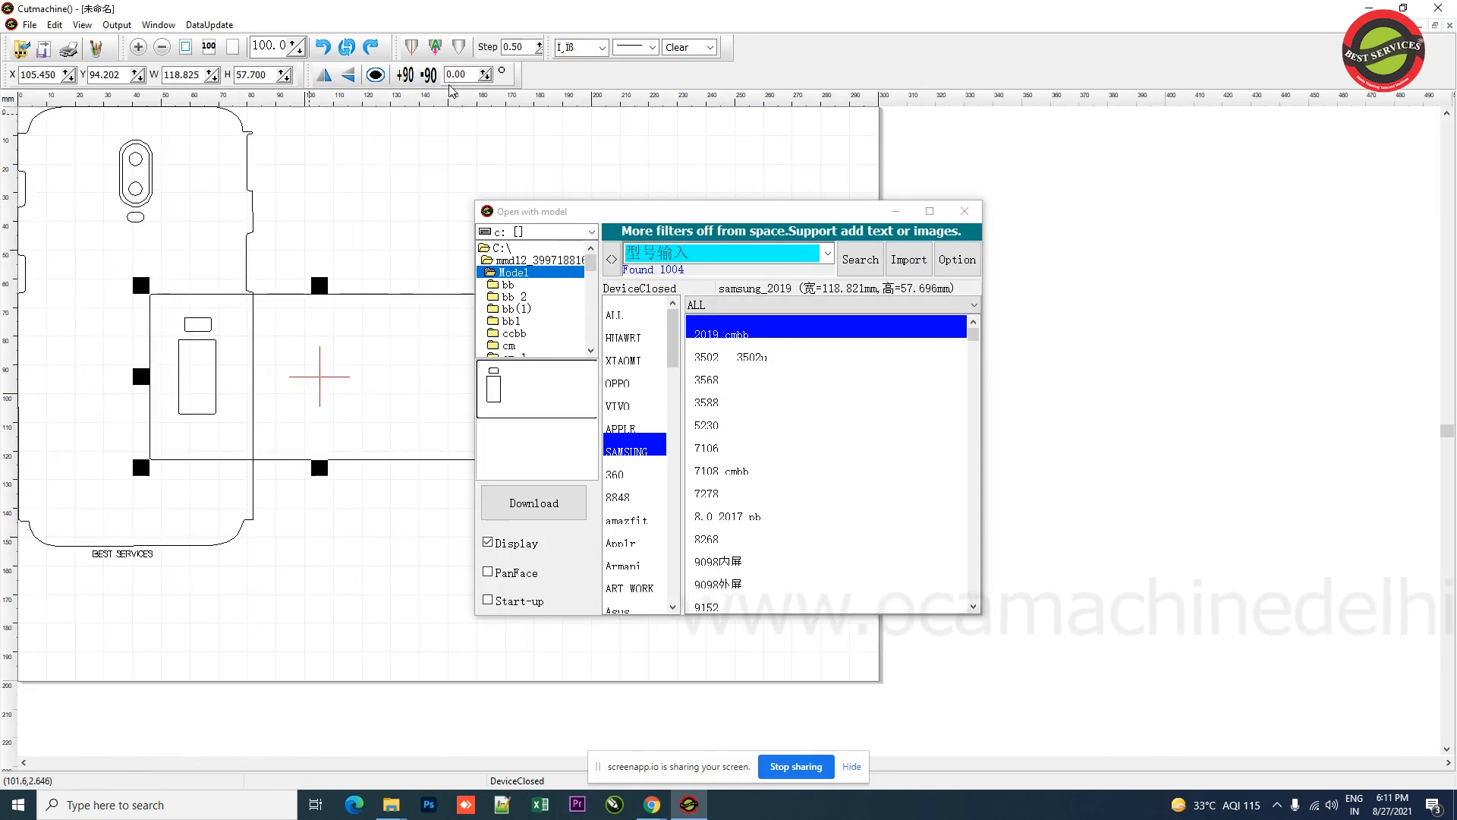
pyautogui.click(406, 75)
pyautogui.moveTo(325, 278); pyautogui.dragTo(361, 212)
pyautogui.moveTo(414, 303); pyautogui.dragTo(414, 304)
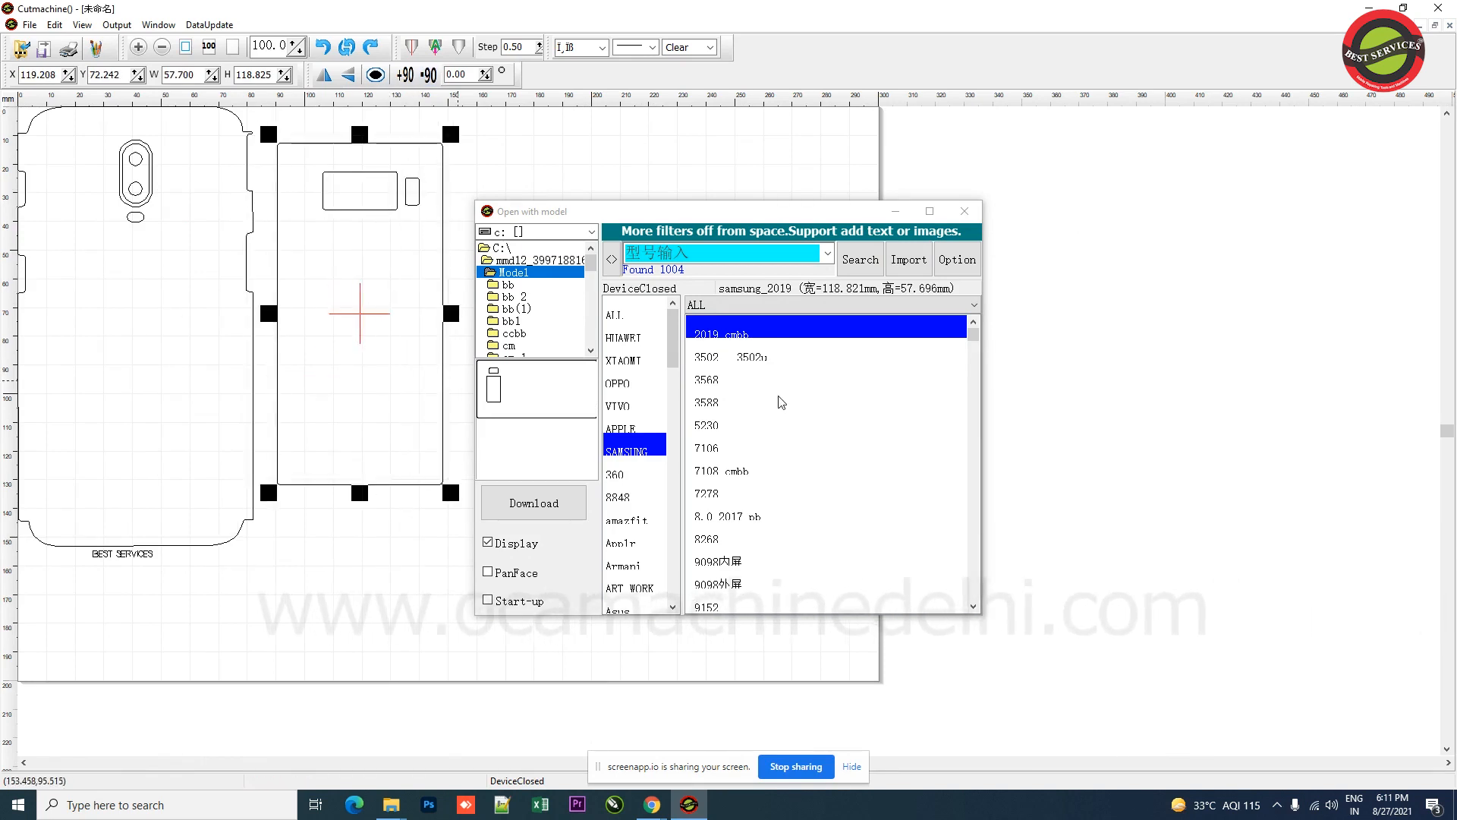
# Step: Import the 11 Back BS bb template from the iphone category of the model library
pyautogui.scroll(-3, 637, 550)
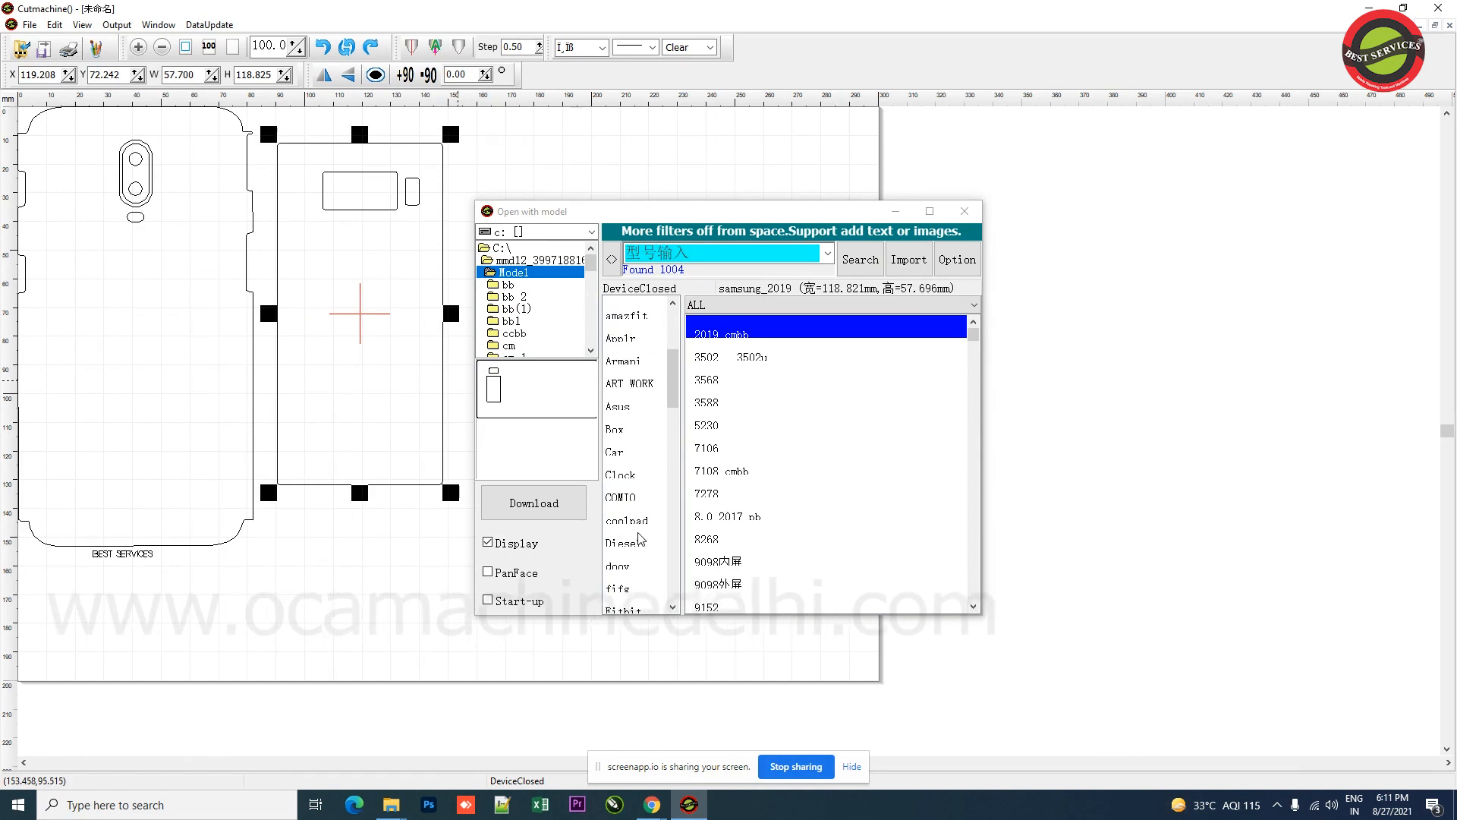
pyautogui.scroll(-5, 638, 561)
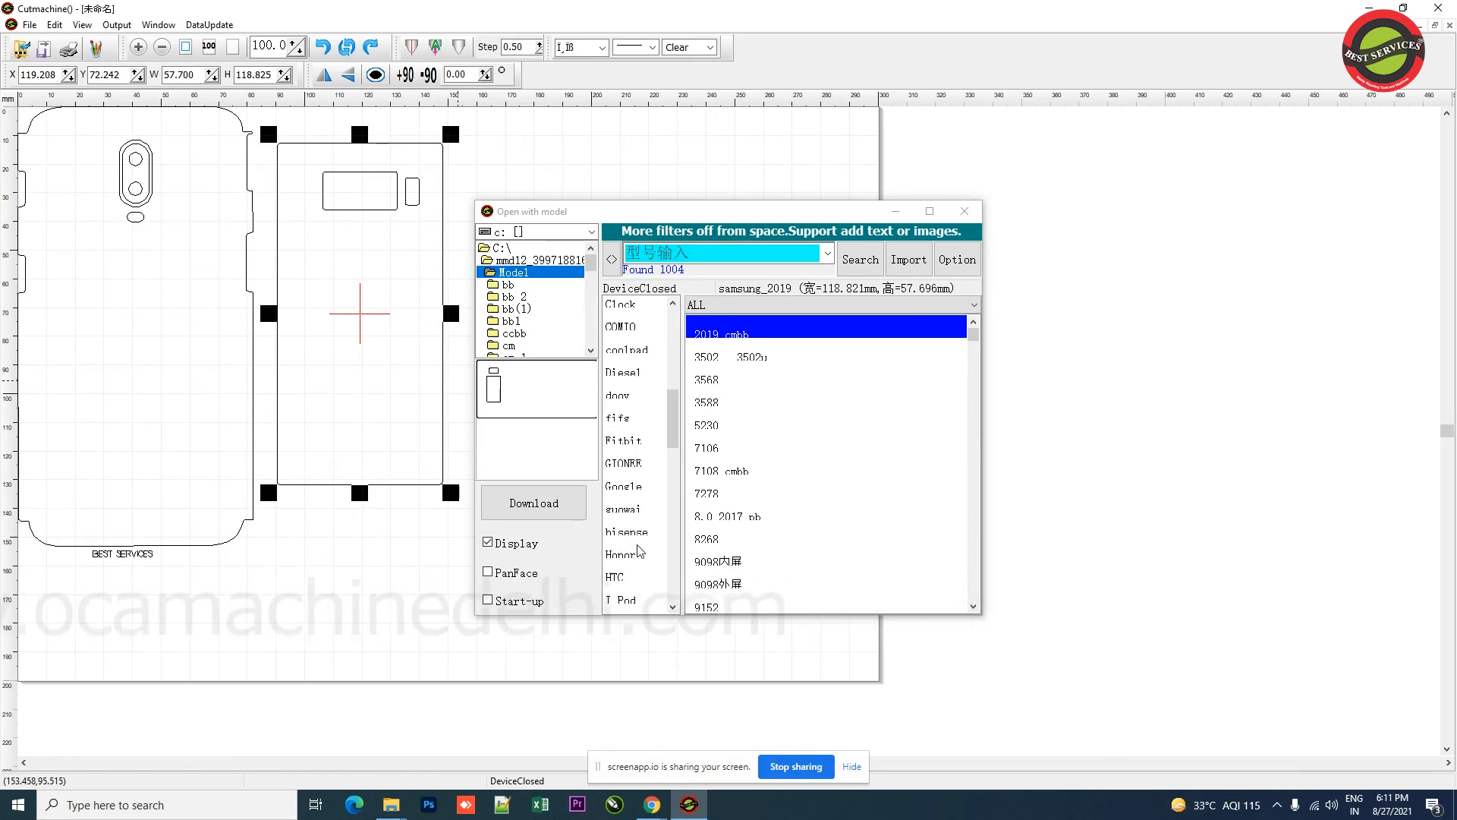
pyautogui.scroll(-1, 636, 524)
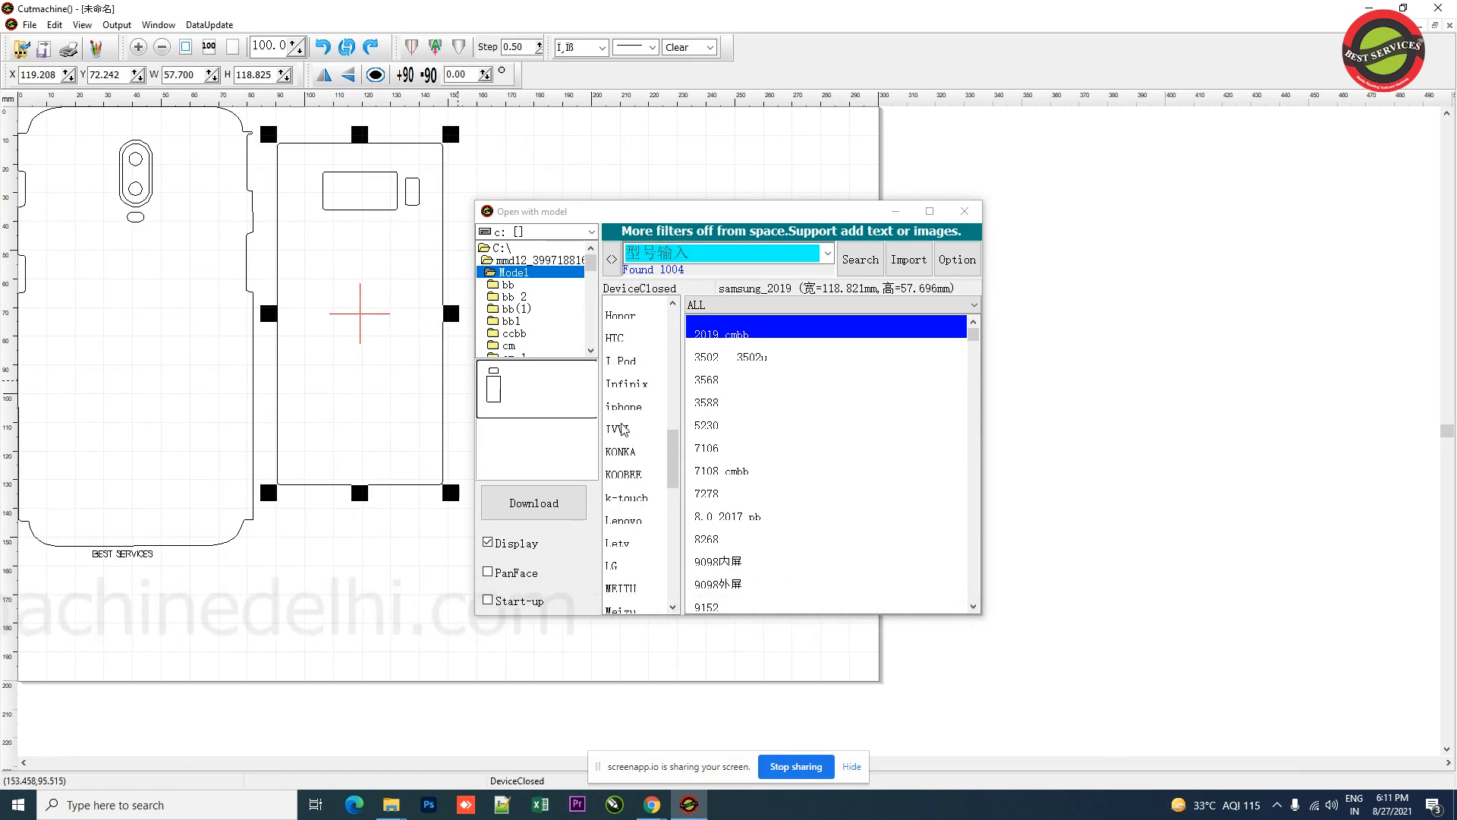
pyautogui.click(630, 403)
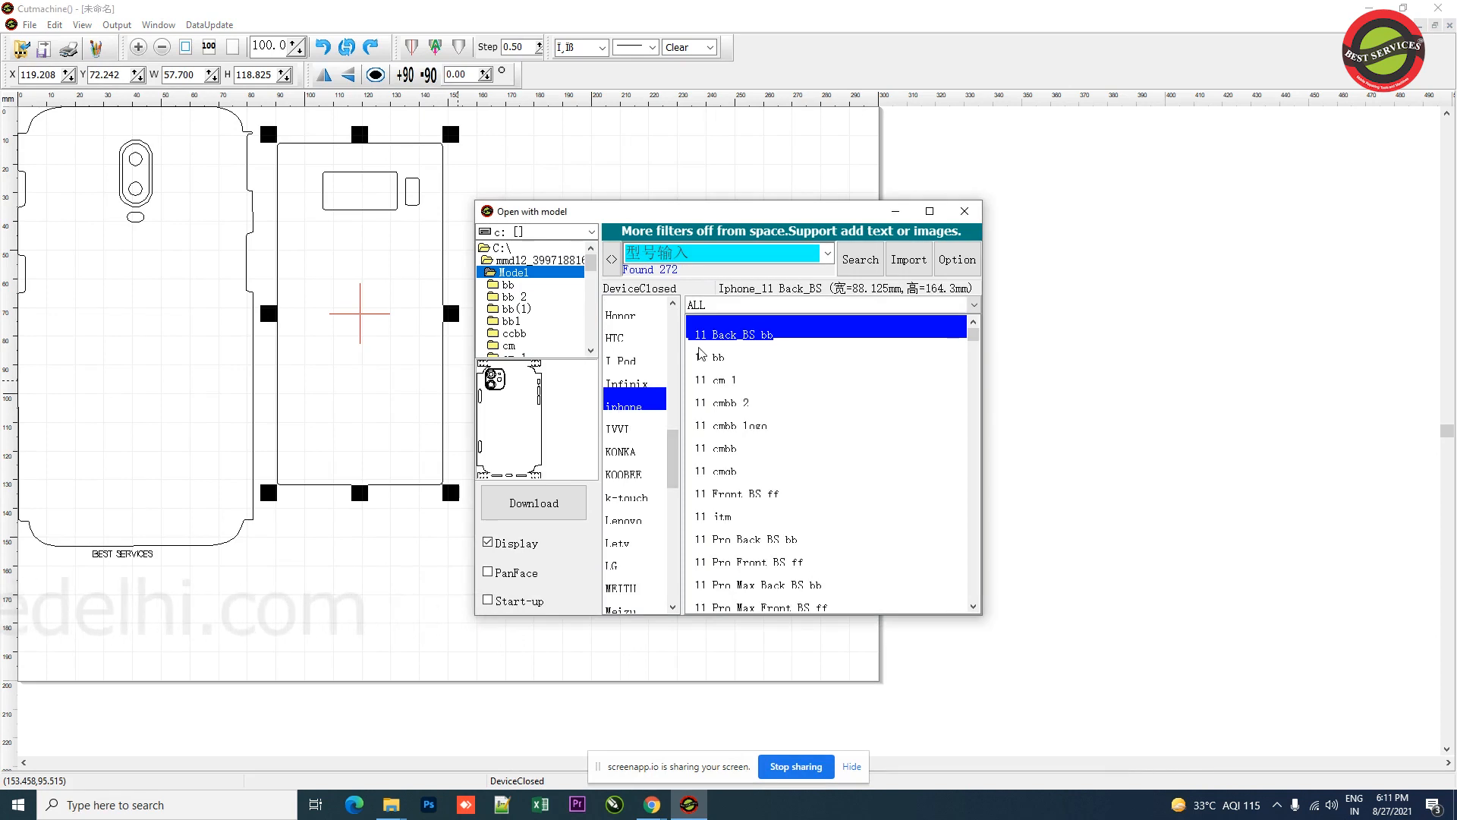
pyautogui.click(908, 259)
# Step: Position the iPhone 11 template next to the Samsung template and minimize the model library window
pyautogui.click(118, 274)
pyautogui.moveTo(621, 243); pyautogui.dragTo(550, 269)
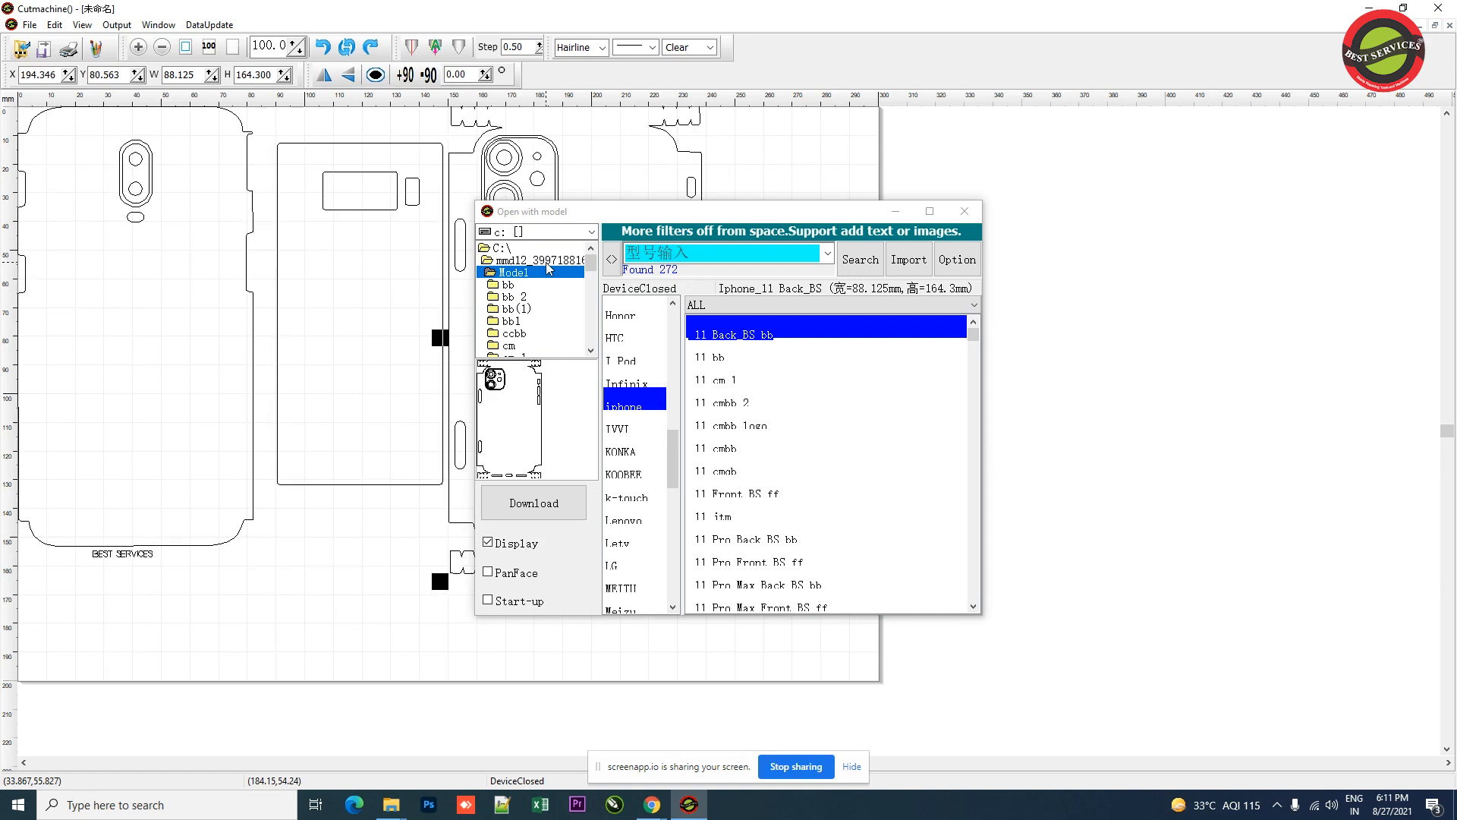
pyautogui.click(907, 217)
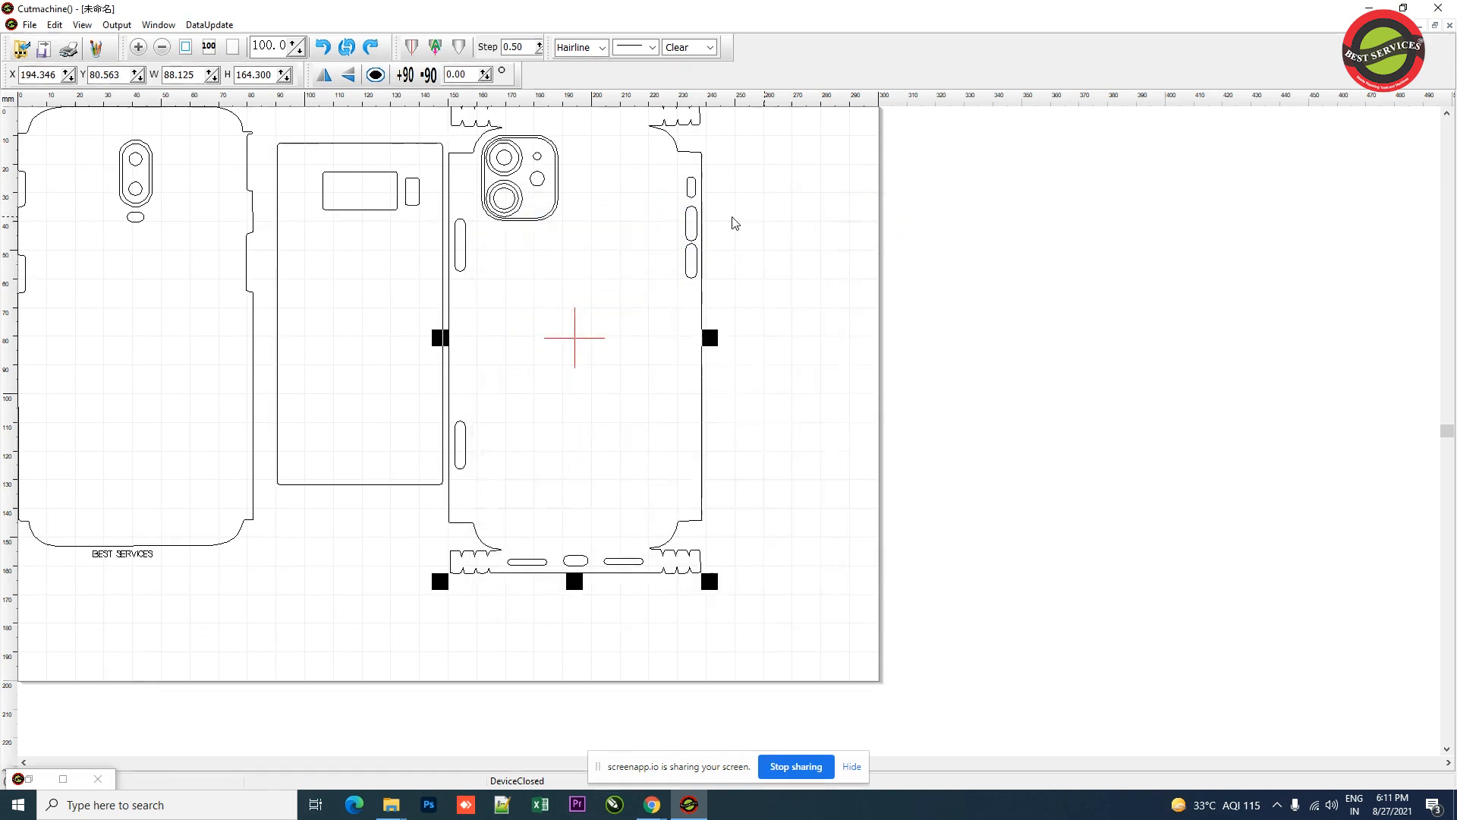
pyautogui.click(430, 571)
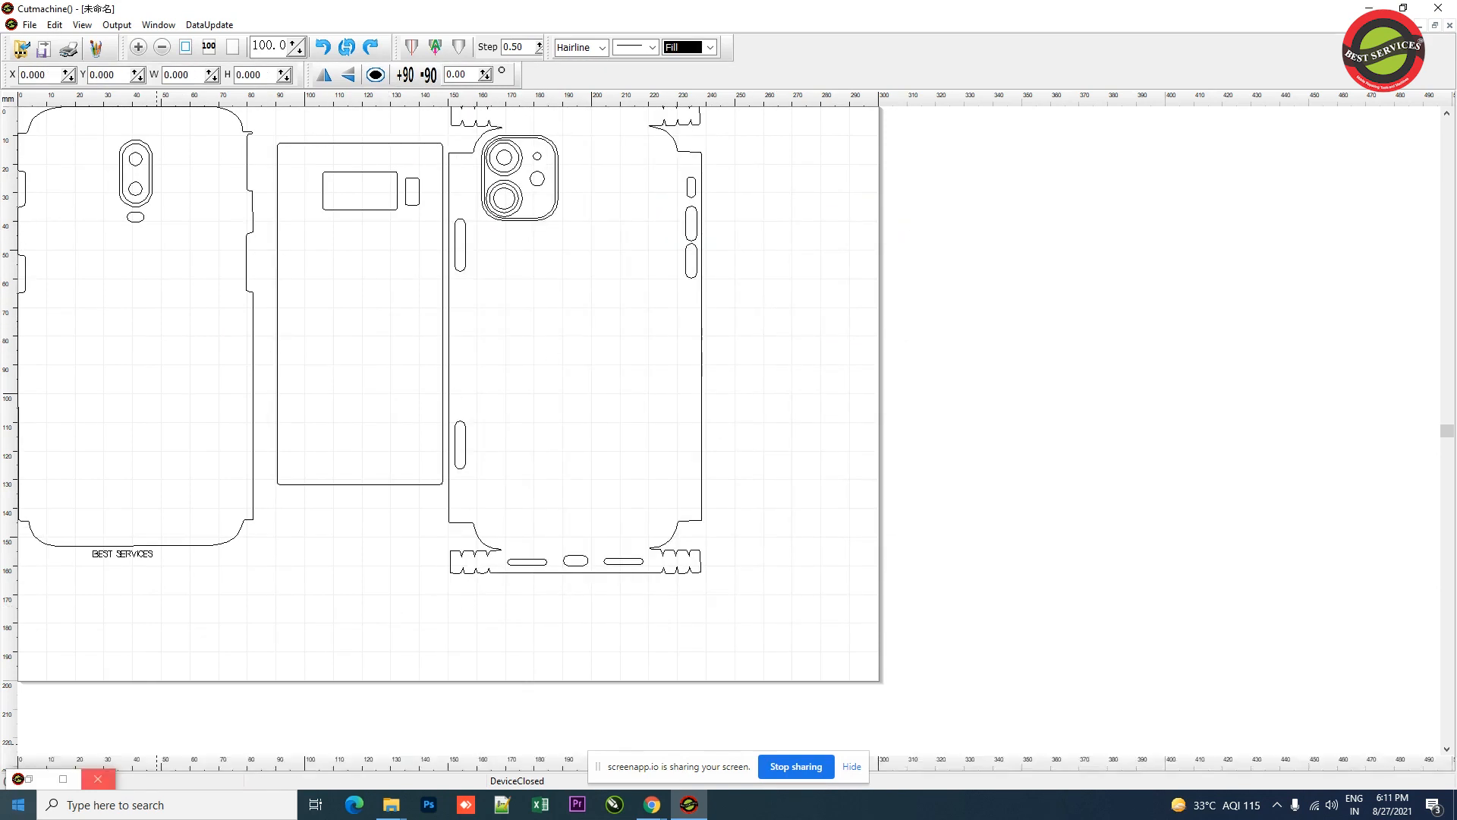
pyautogui.doubleClick(27, 780)
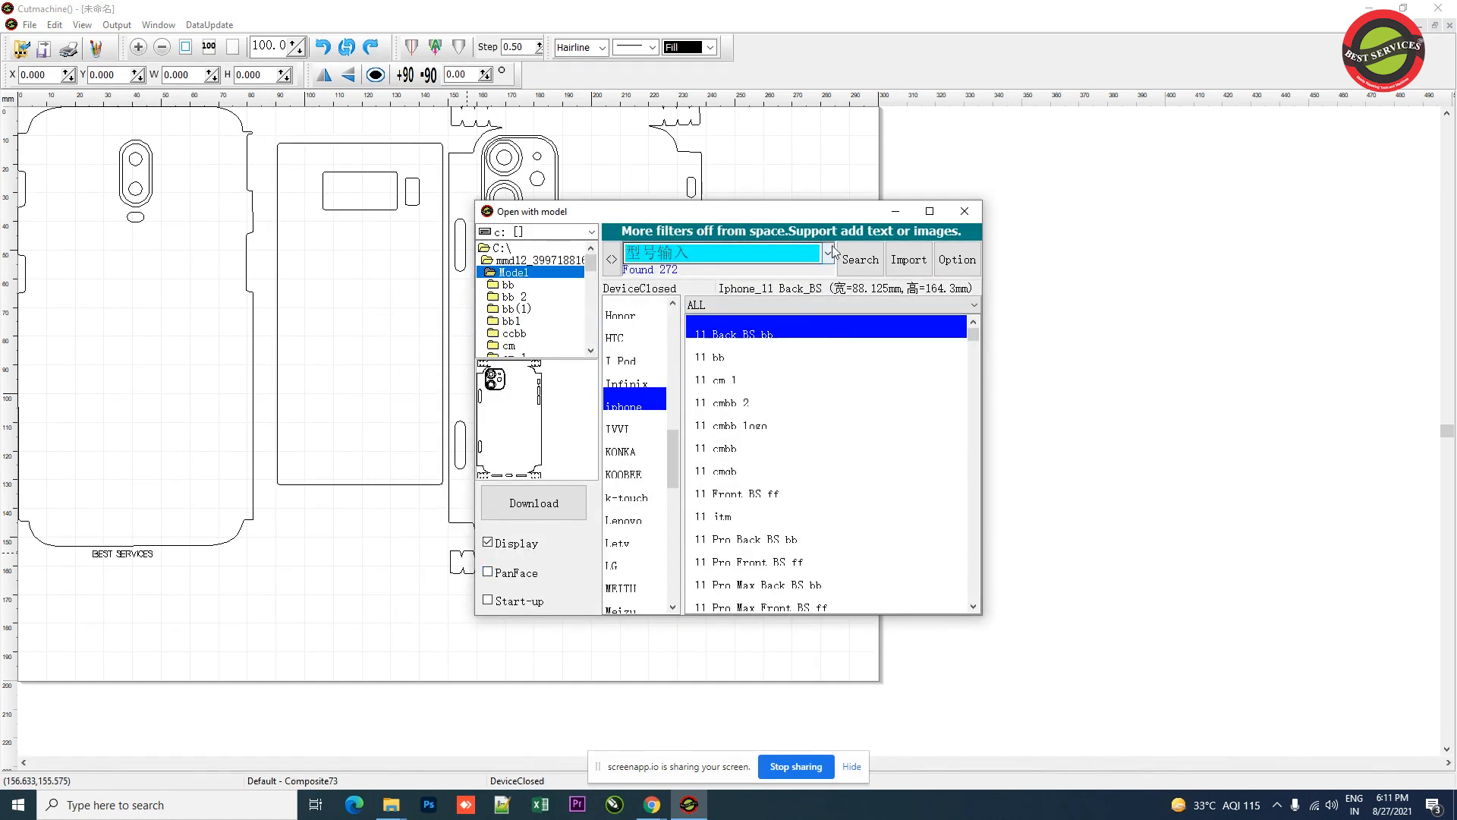
pyautogui.click(909, 211)
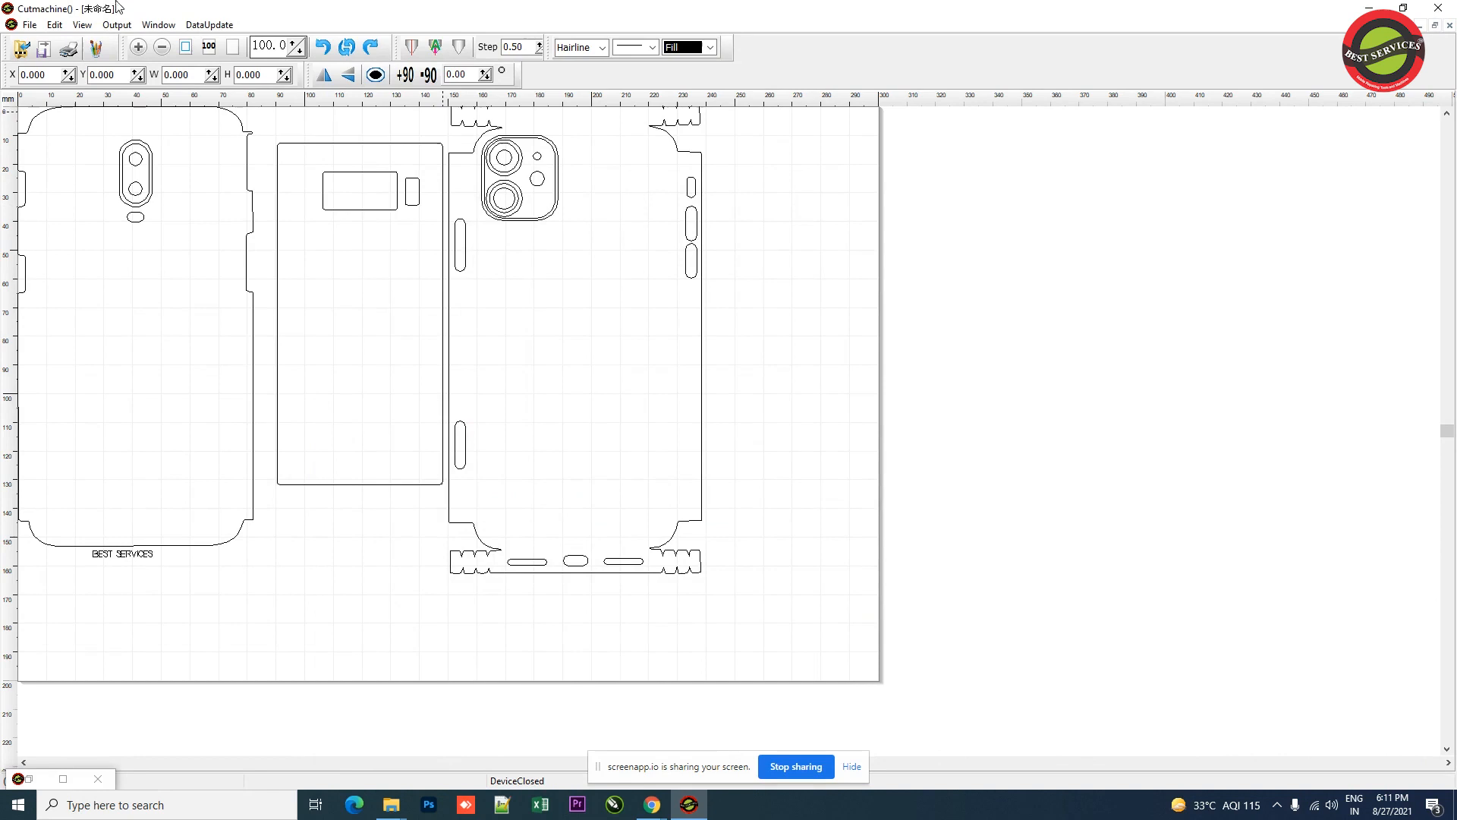
# Step: Import the Desktop image download, an apple logo, and place it about 47 × 29 mm on the oneplus back template
pyautogui.click(39, 55)
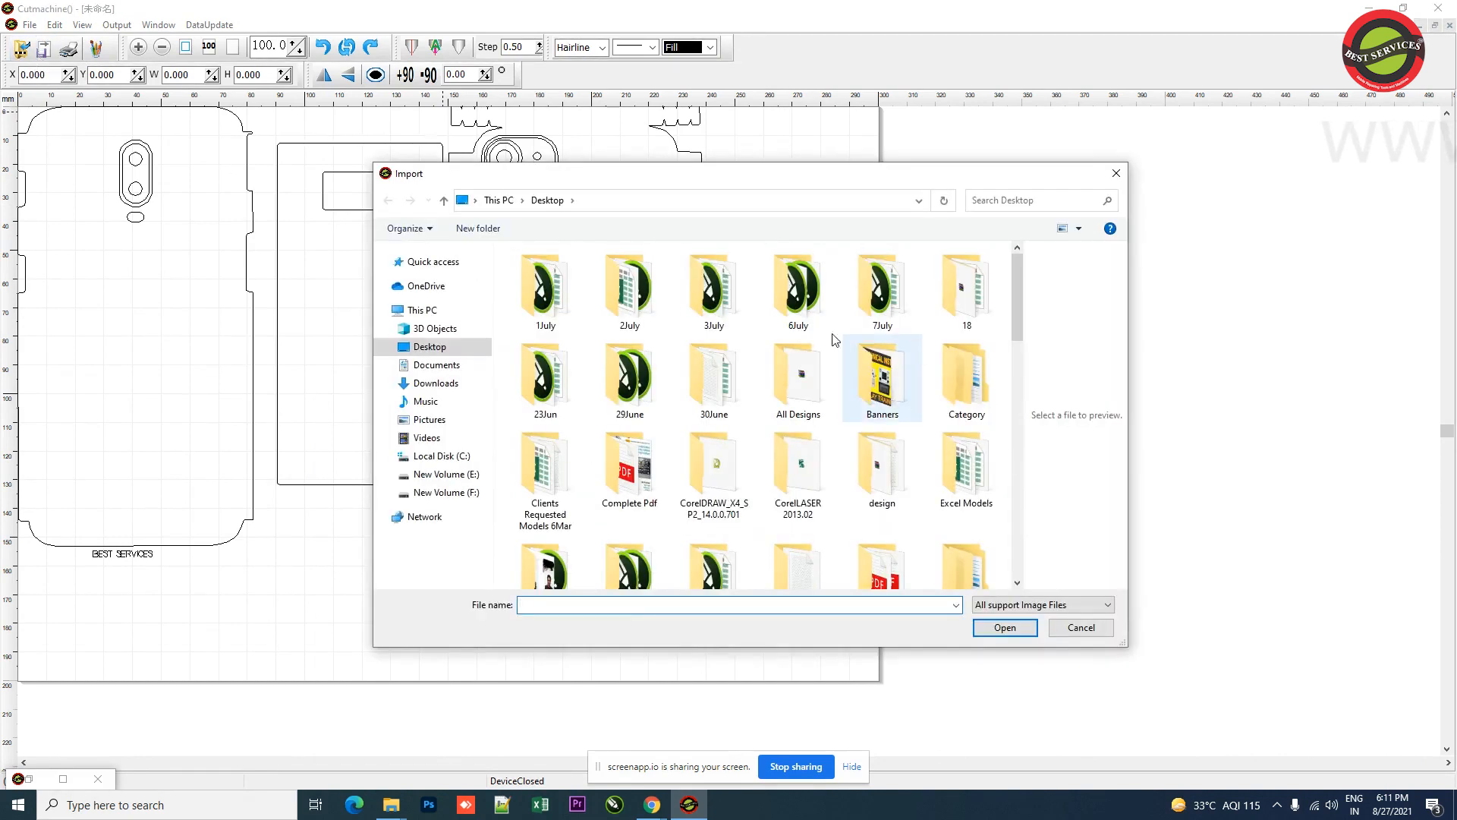
pyautogui.scroll(-10, 835, 339)
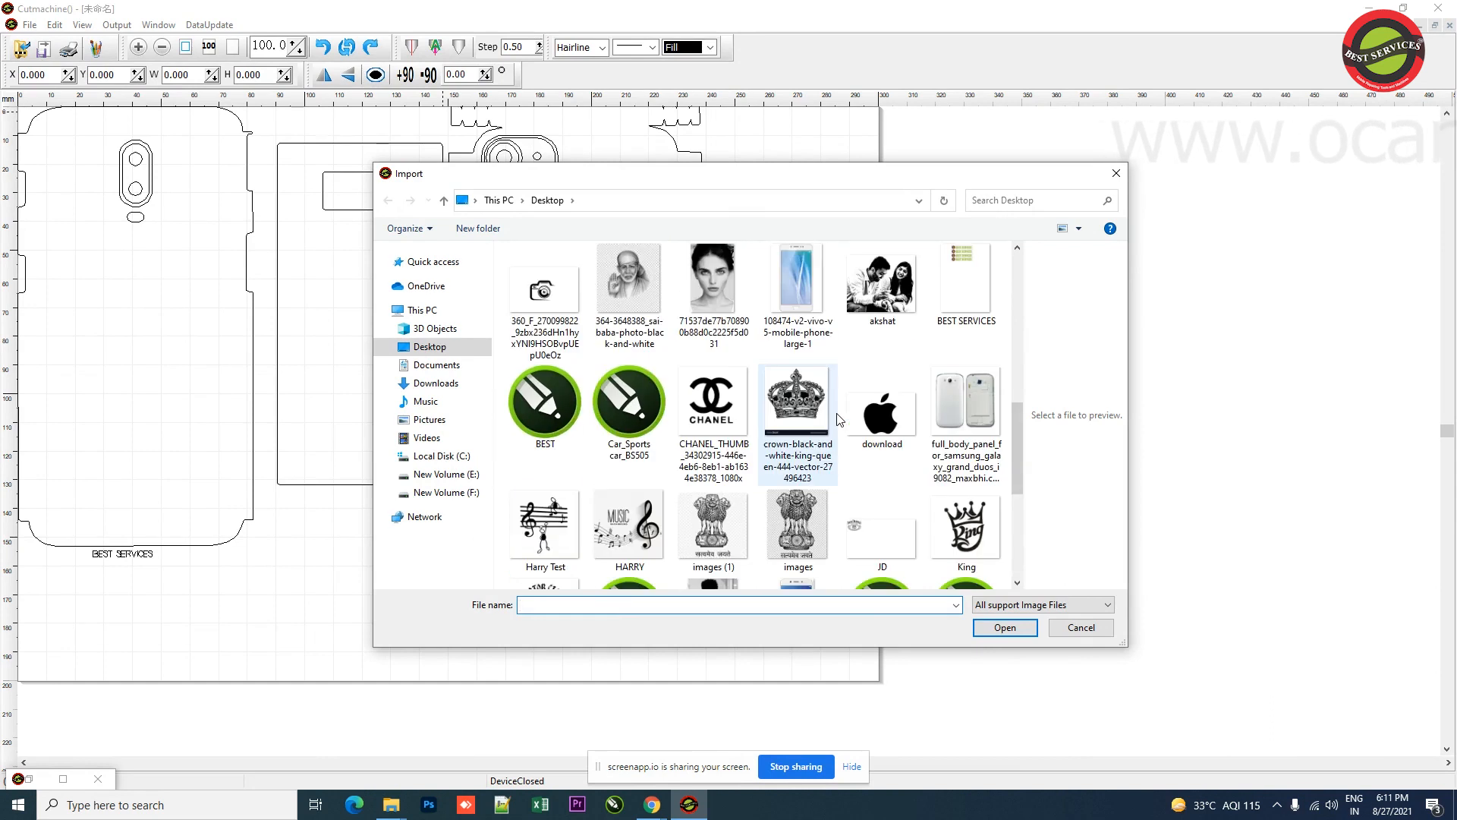
pyautogui.click(890, 433)
pyautogui.click(1007, 630)
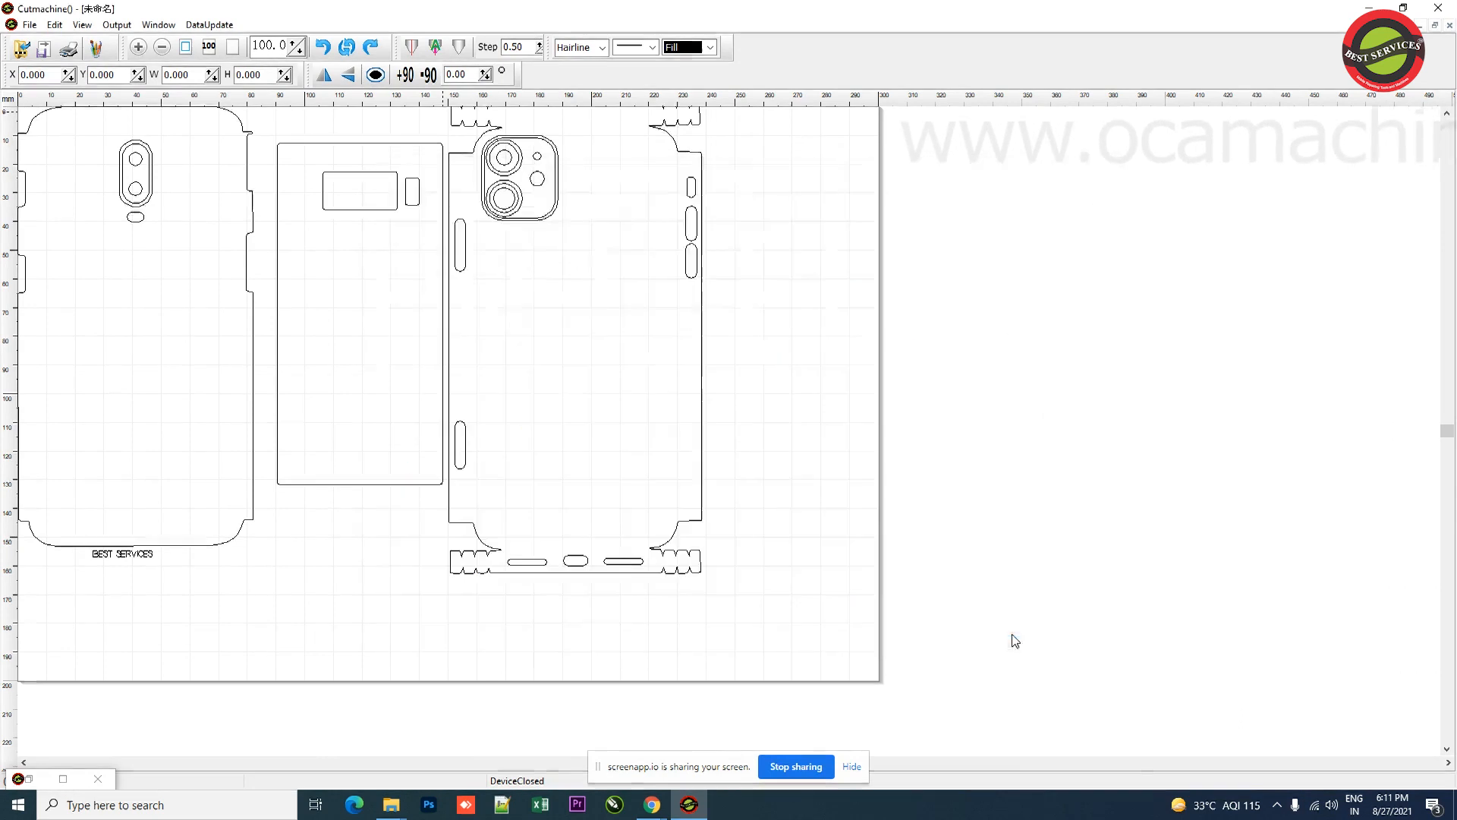
pyautogui.moveTo(130, 212); pyautogui.dragTo(133, 349)
pyautogui.click(141, 349)
pyautogui.click(141, 349)
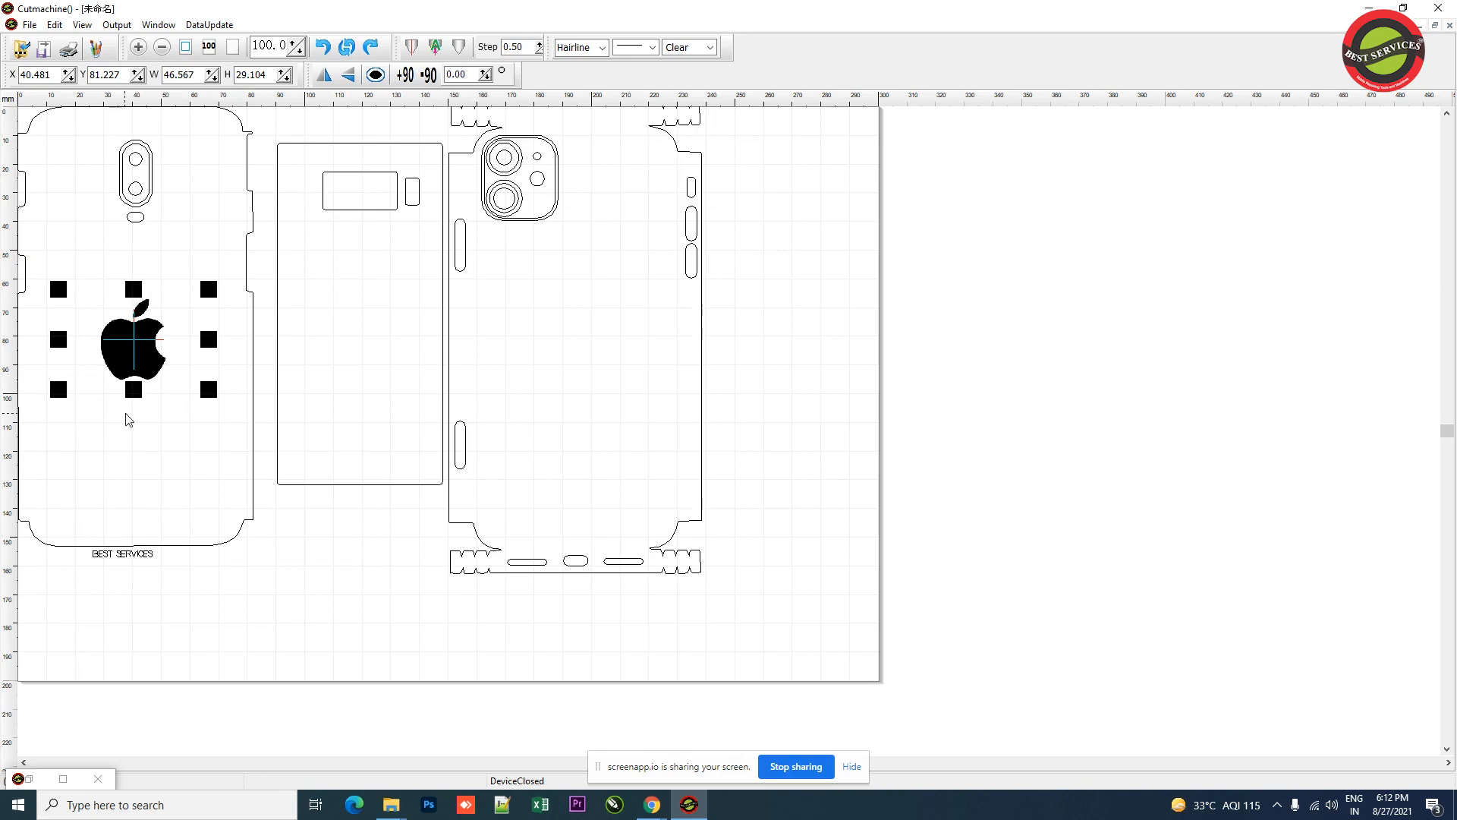
# Step: Open the drawing tools and add a text object reading BEST SERVICES on the iPhone template
pyautogui.click(95, 50)
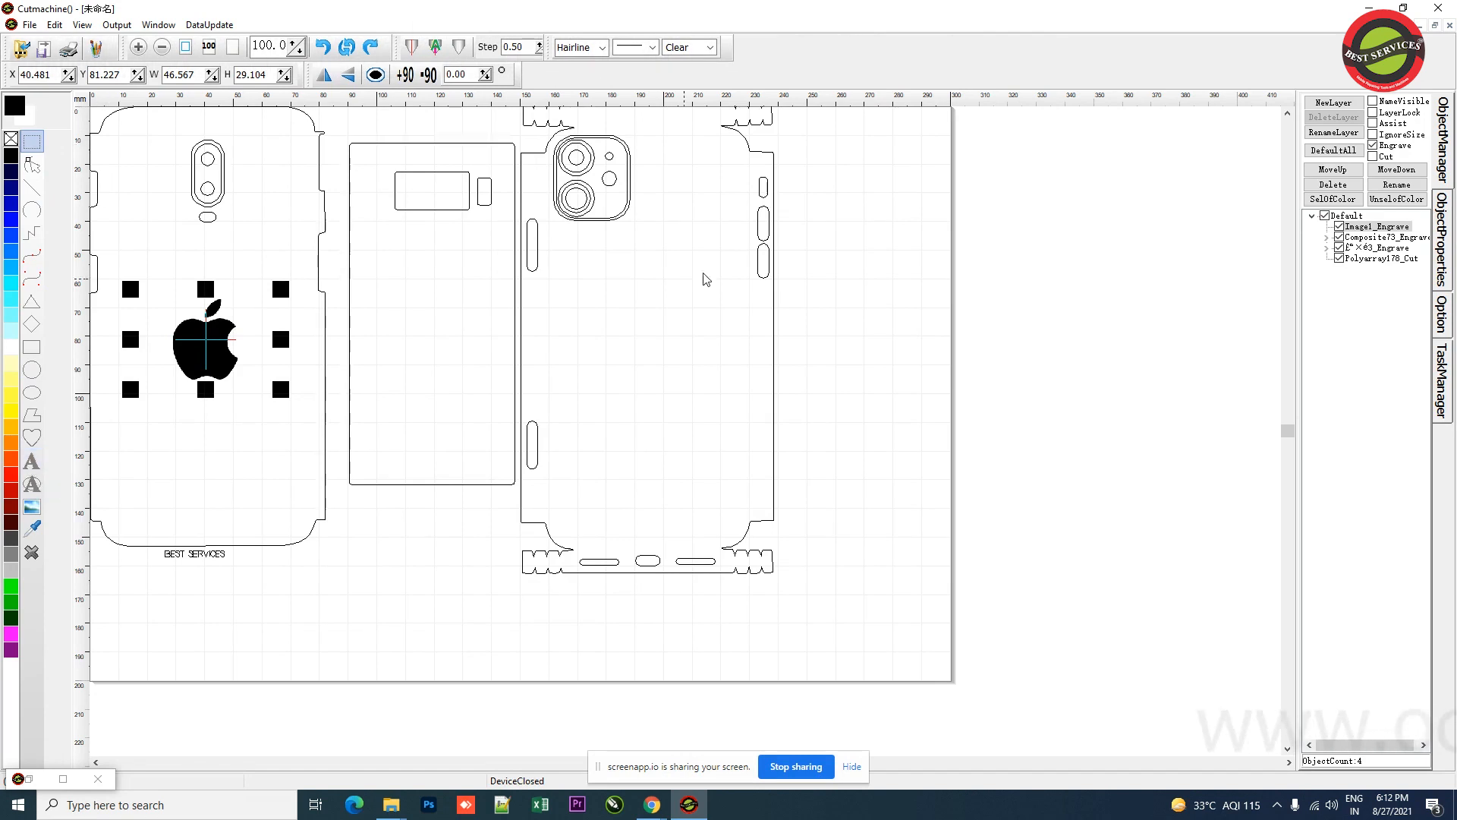
pyautogui.click(637, 309)
pyautogui.moveTo(637, 309); pyautogui.dragTo(654, 311)
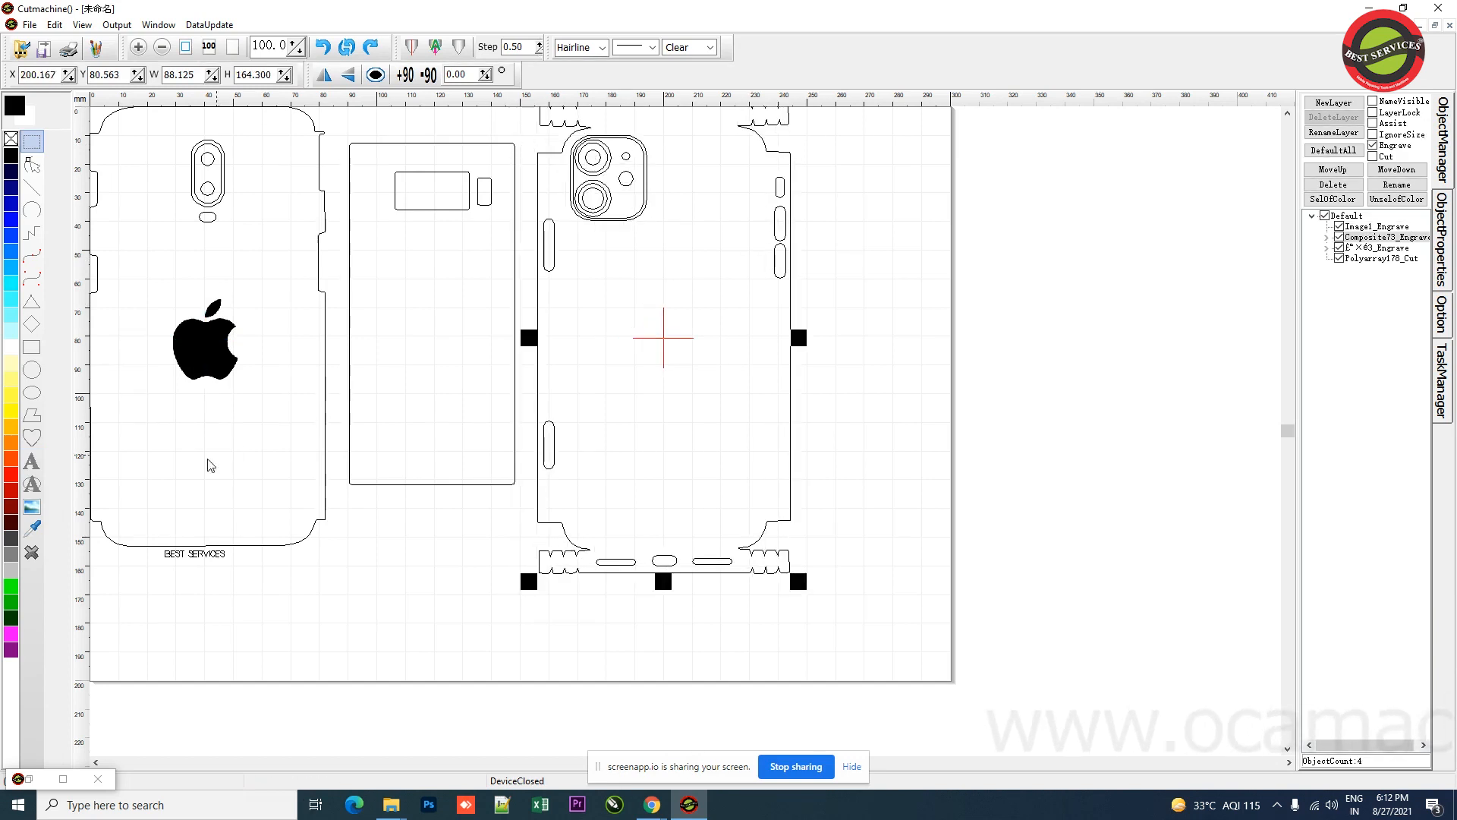
pyautogui.click(31, 464)
pyautogui.click(631, 372)
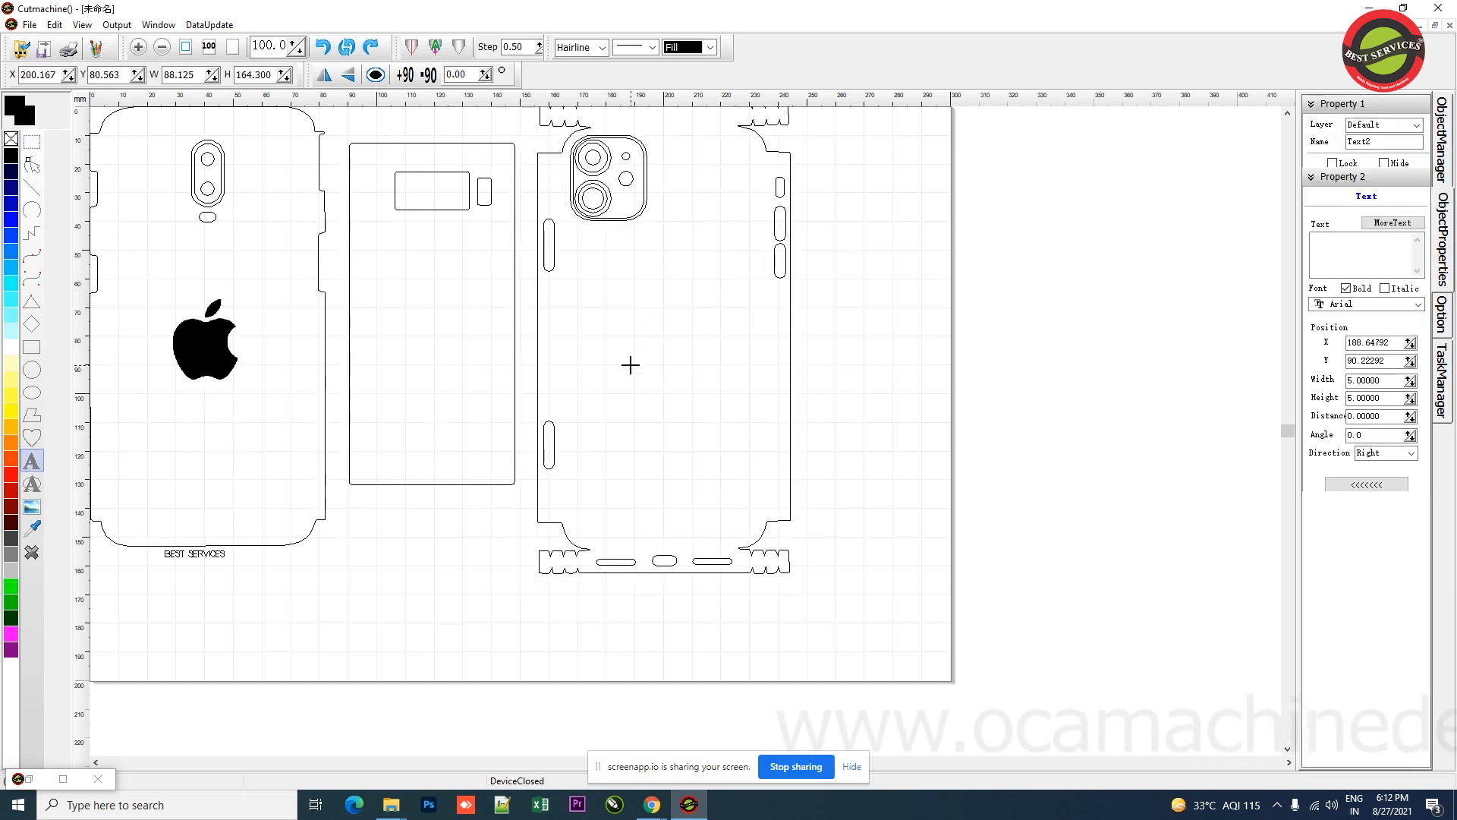
pyautogui.hotkey('ctrl', 'a')
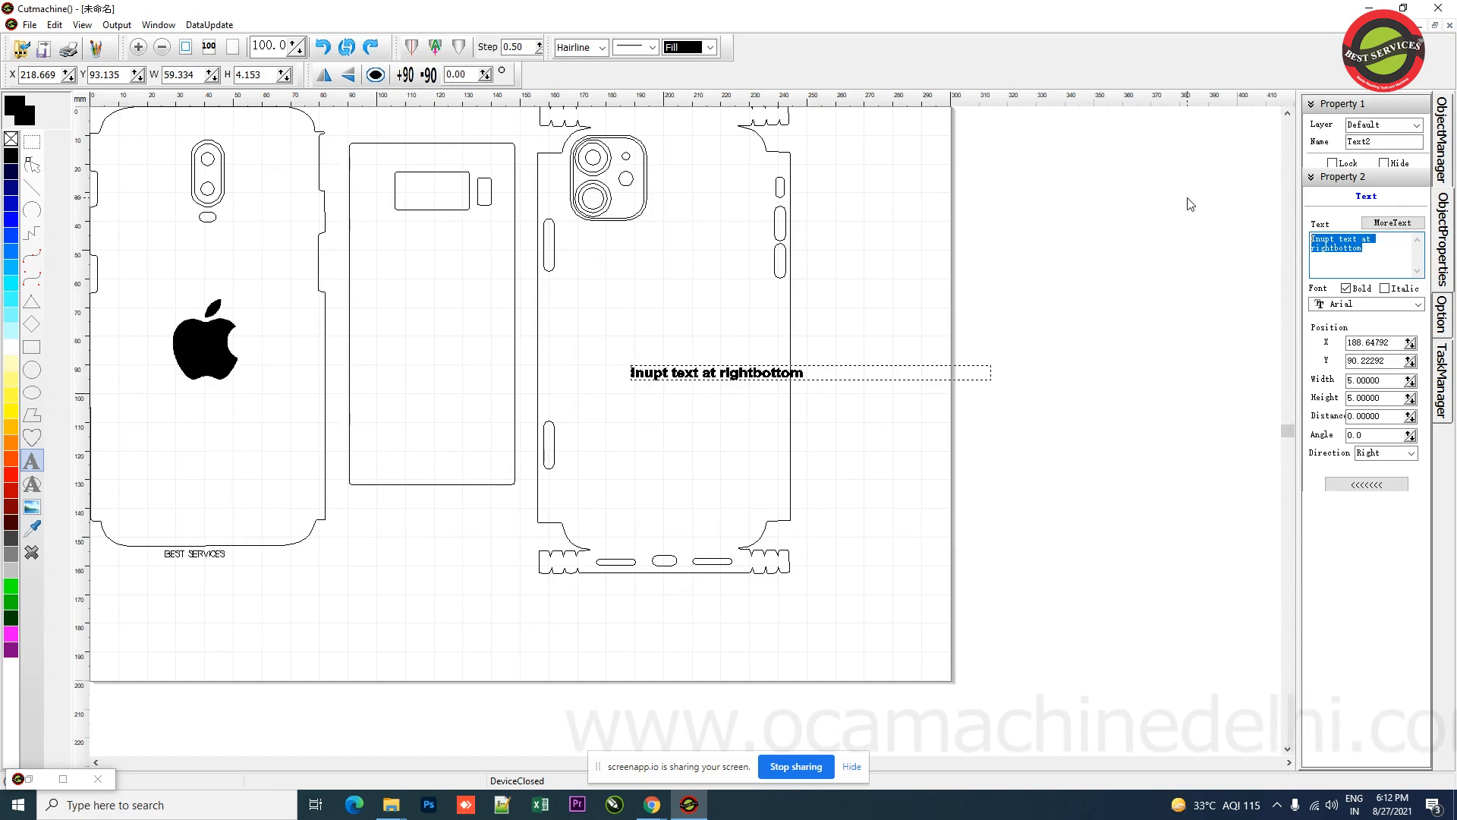
pyautogui.write('BEST SER')
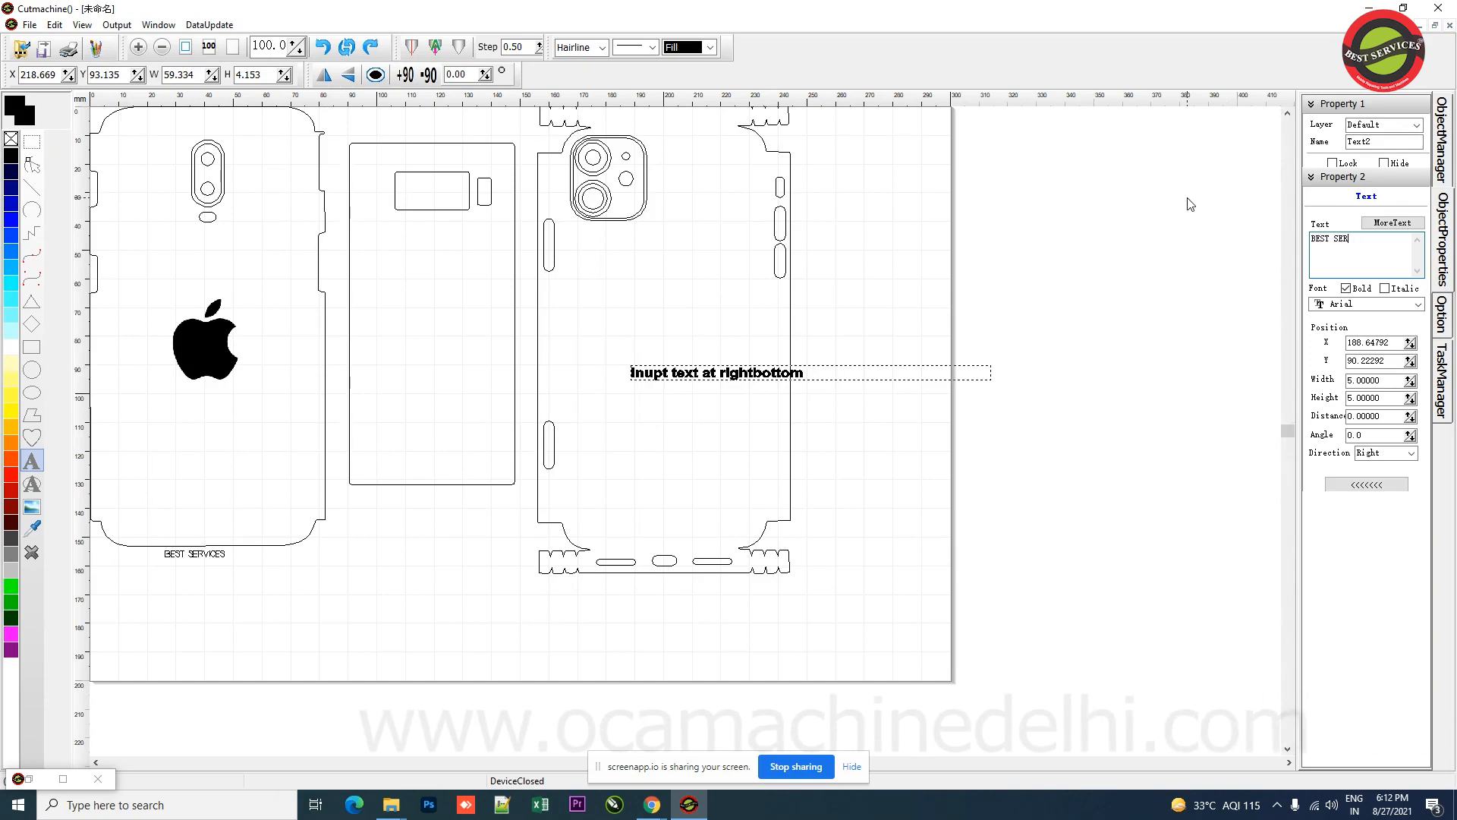
pyautogui.write('VICES')
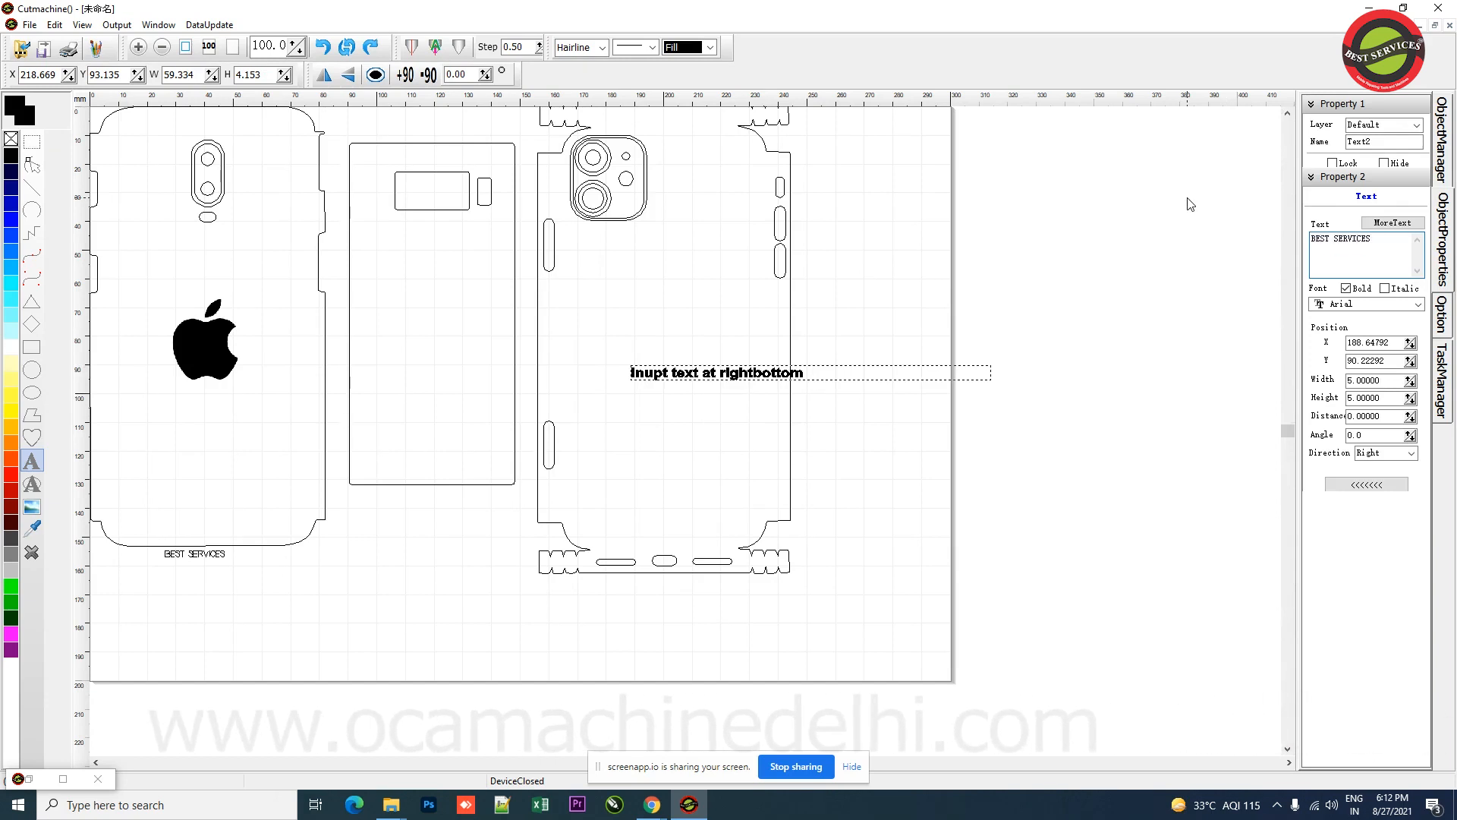
pyautogui.press('Return')
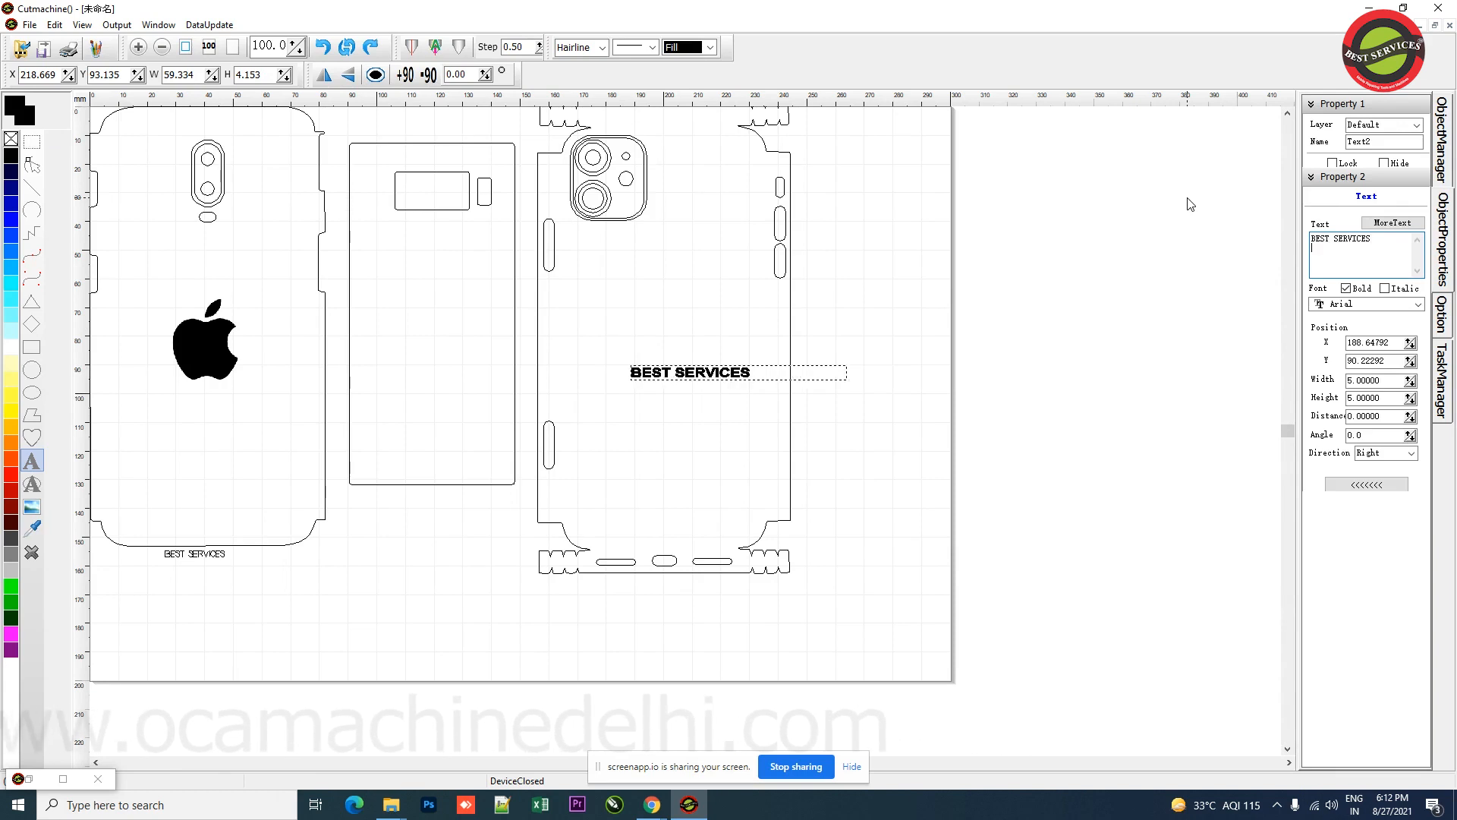
# Step: Resize the BEST SERVICES text to 60 × 10 mm and shift it slightly on the iPhone back
pyautogui.moveTo(658, 383); pyautogui.dragTo(646, 365)
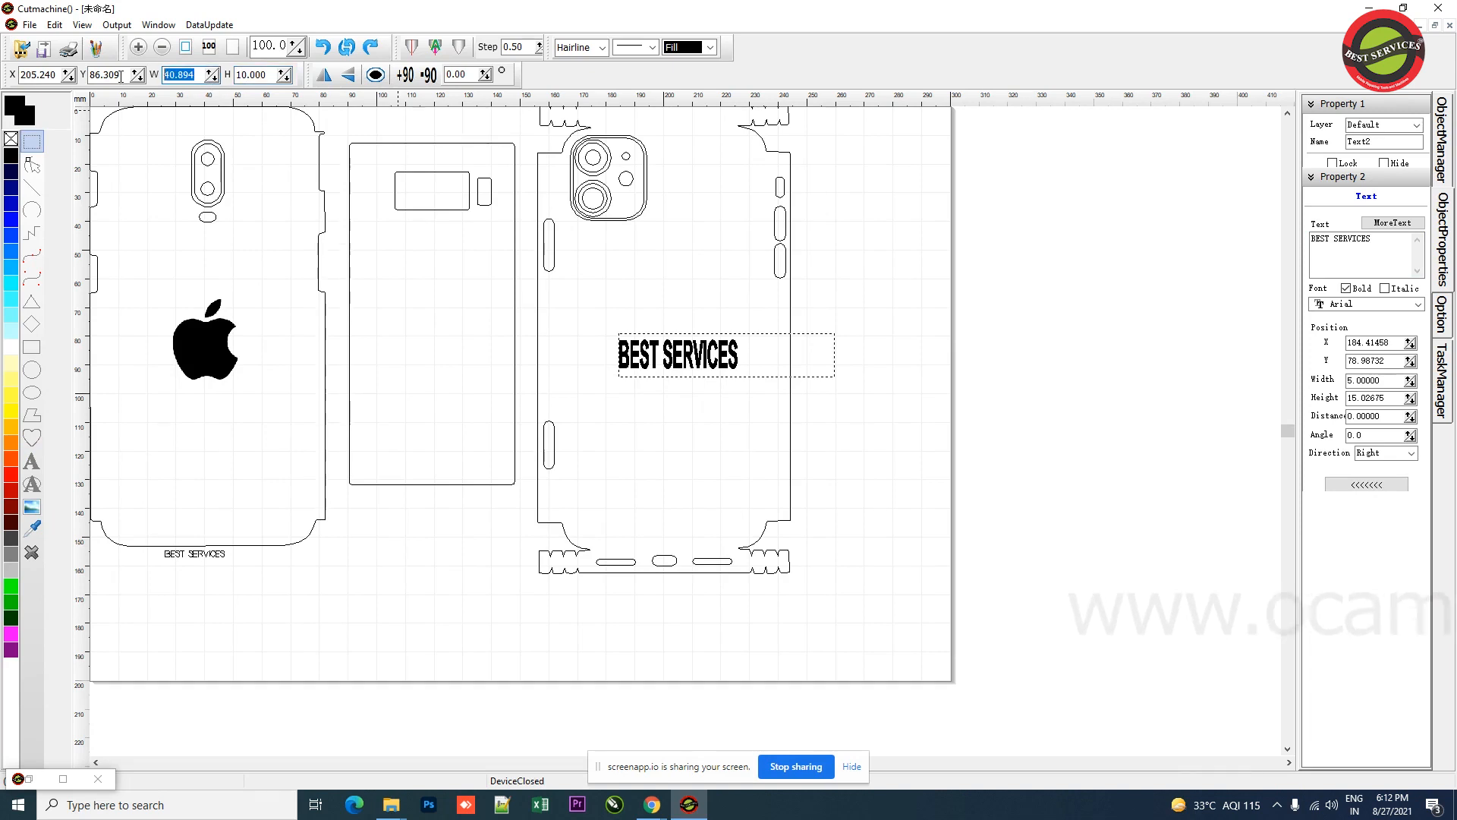
pyautogui.press('Return')
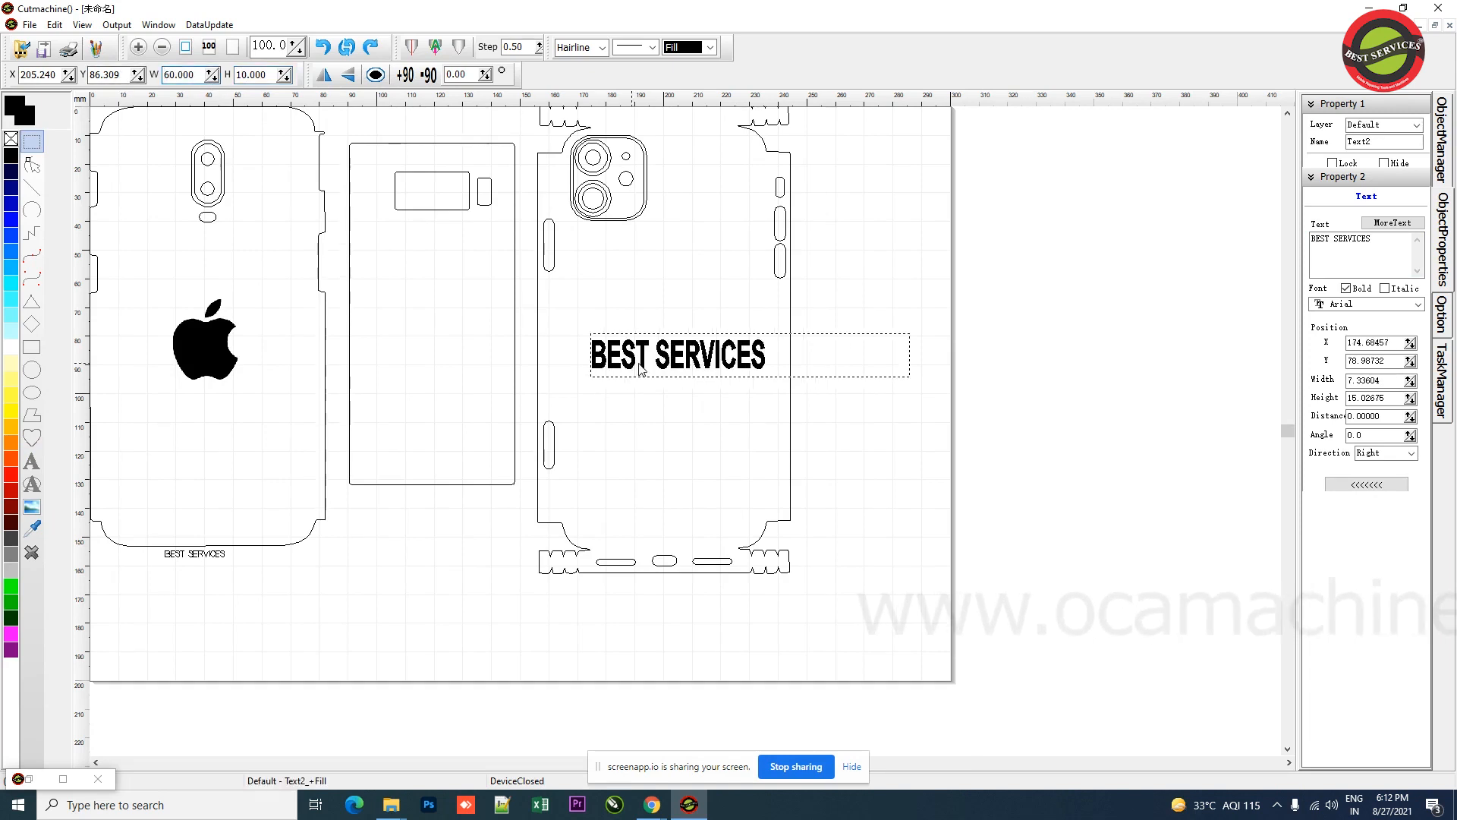
pyautogui.moveTo(693, 350)
pyautogui.mouseDown()
pyautogui.moveTo(681, 340)
pyautogui.moveTo(703, 333)
pyautogui.moveTo(703, 352)
pyautogui.mouseUp()
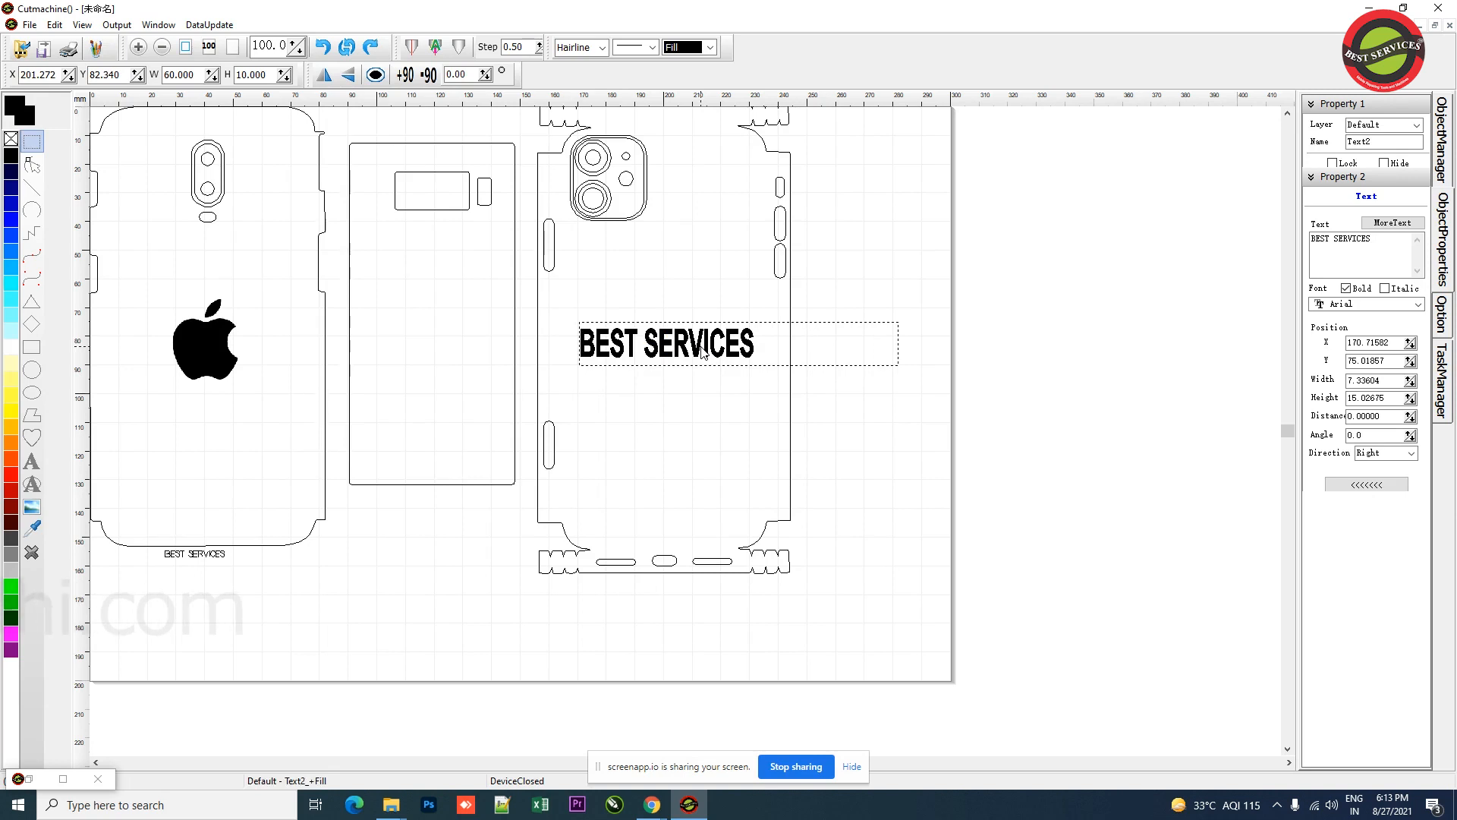
# Step: Delete the BEST SERVICES text, undo the deletion, and redo it
pyautogui.scroll(2, 823, 518)
pyautogui.moveTo(894, 671); pyautogui.dragTo(529, 125)
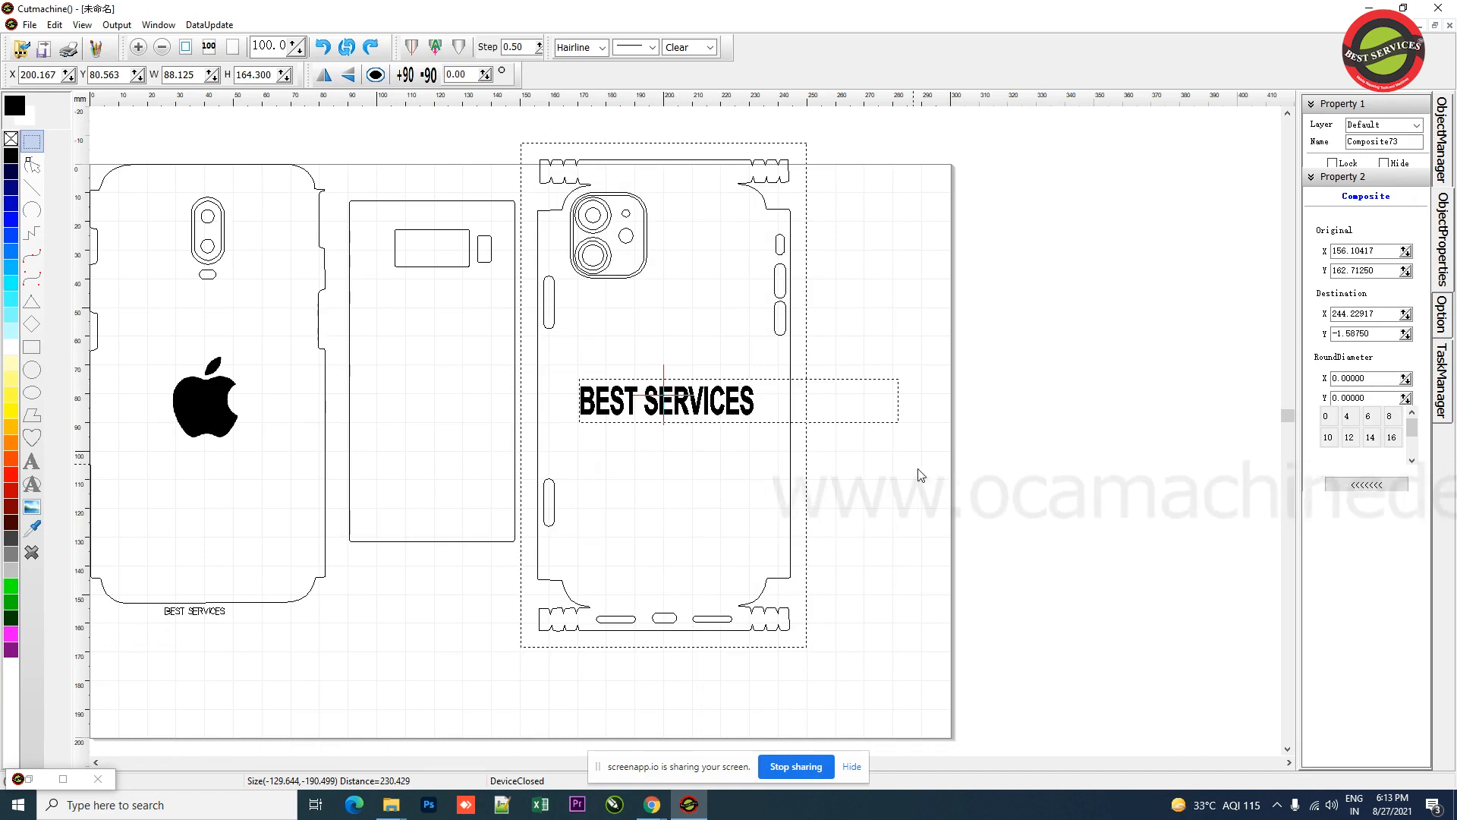
pyautogui.click(721, 404)
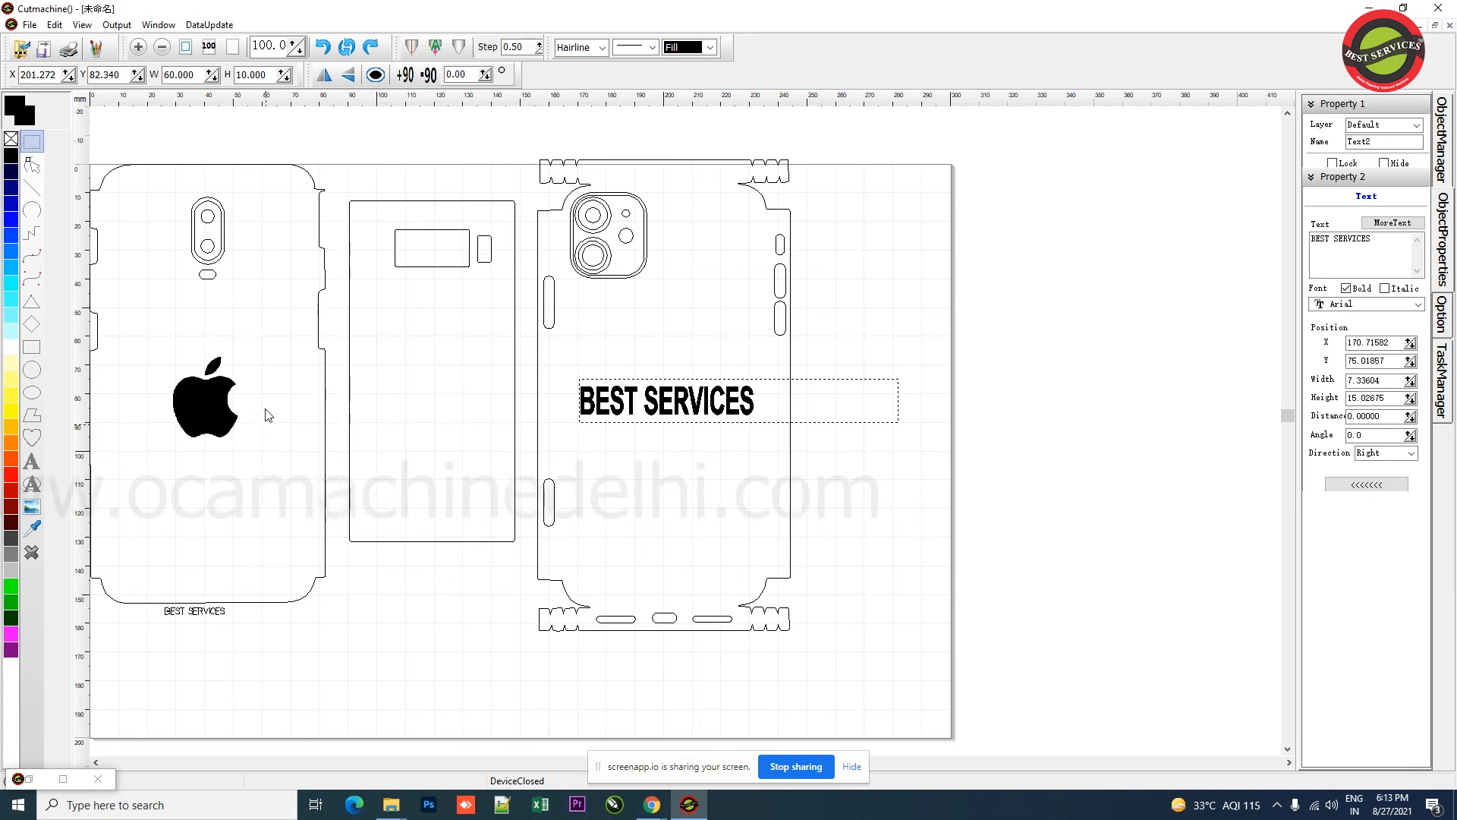
pyautogui.press('Delete')
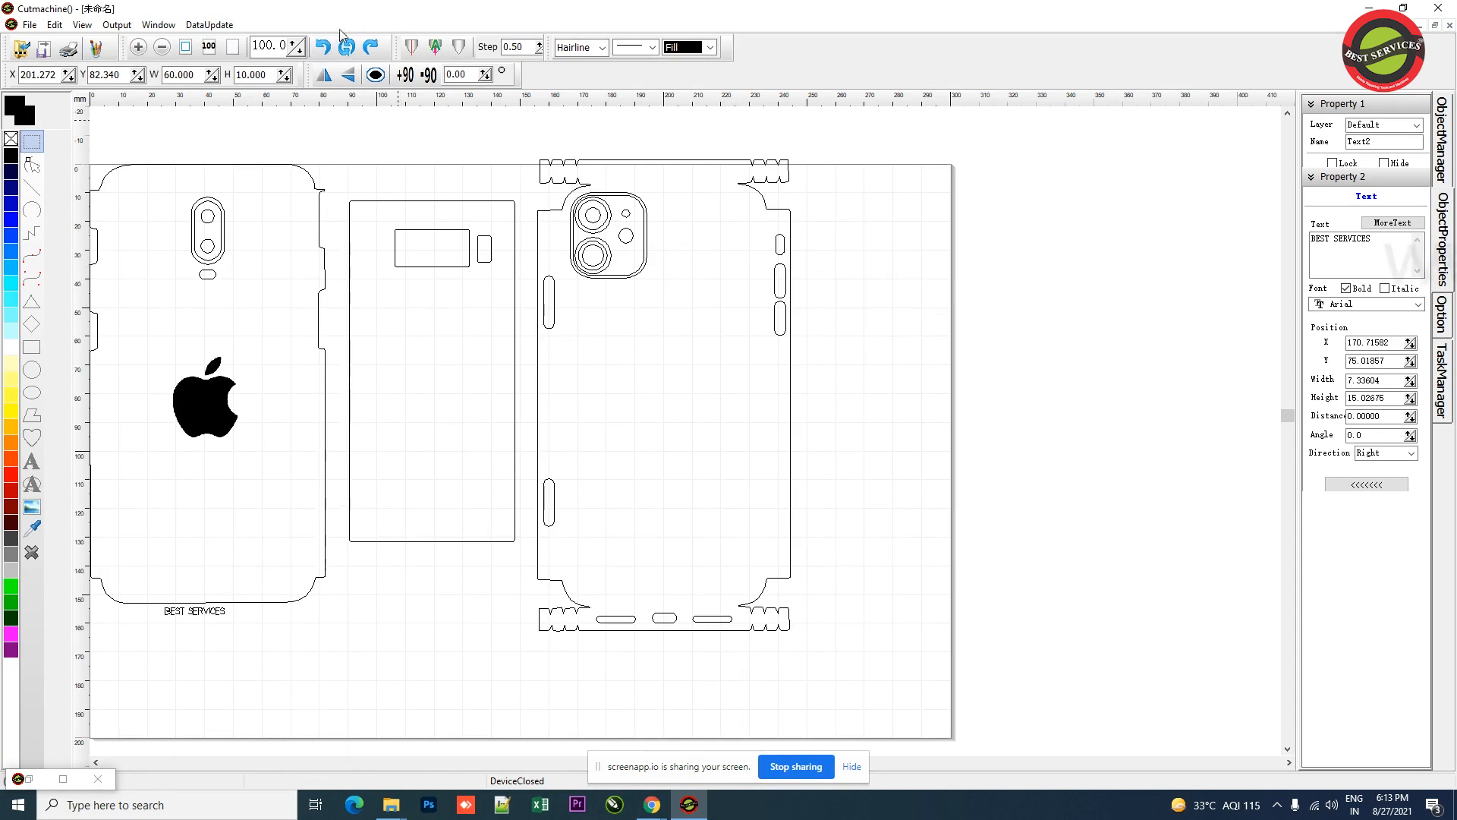
pyautogui.click(326, 48)
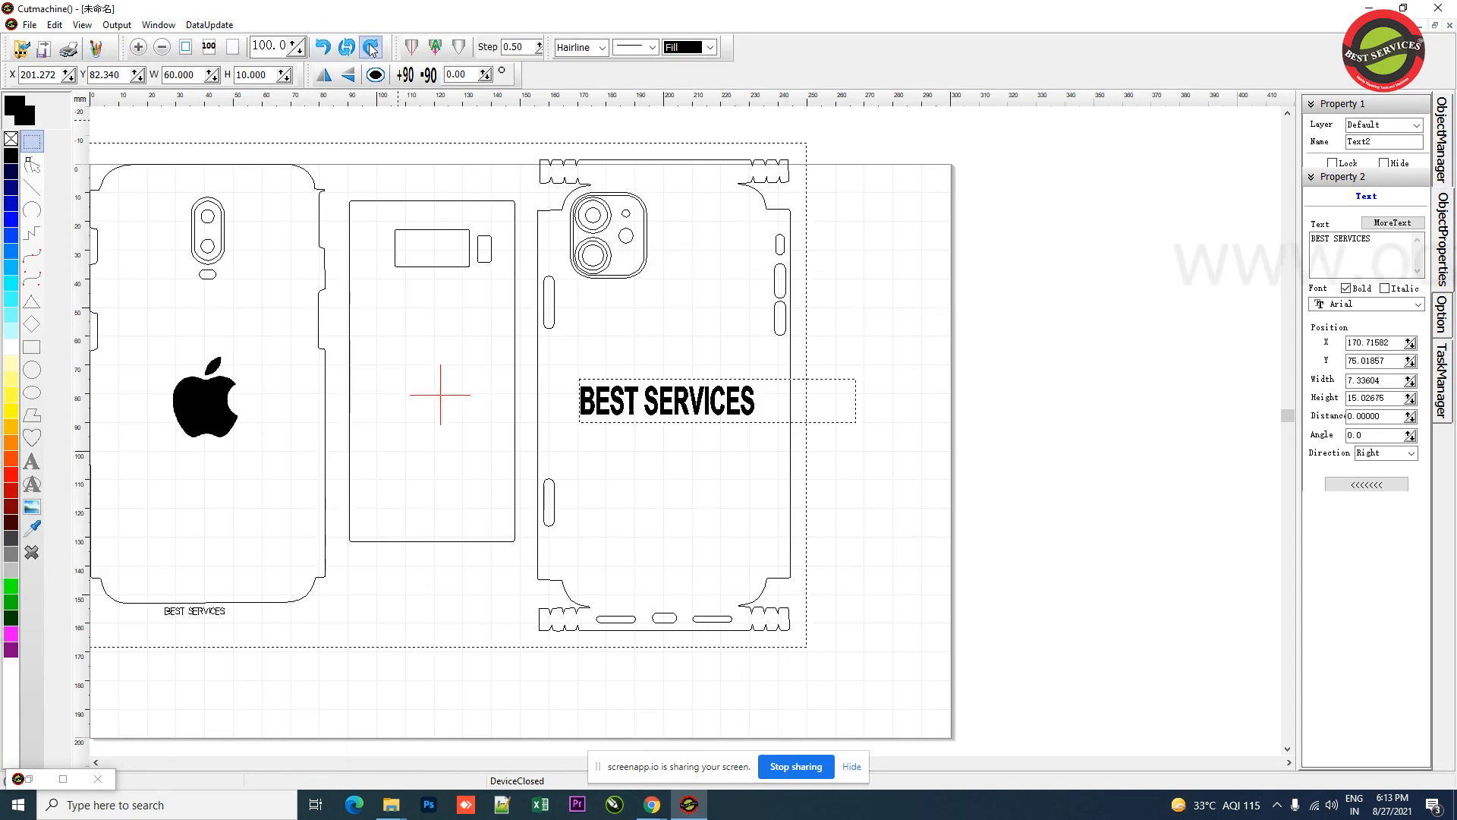
pyautogui.click(370, 48)
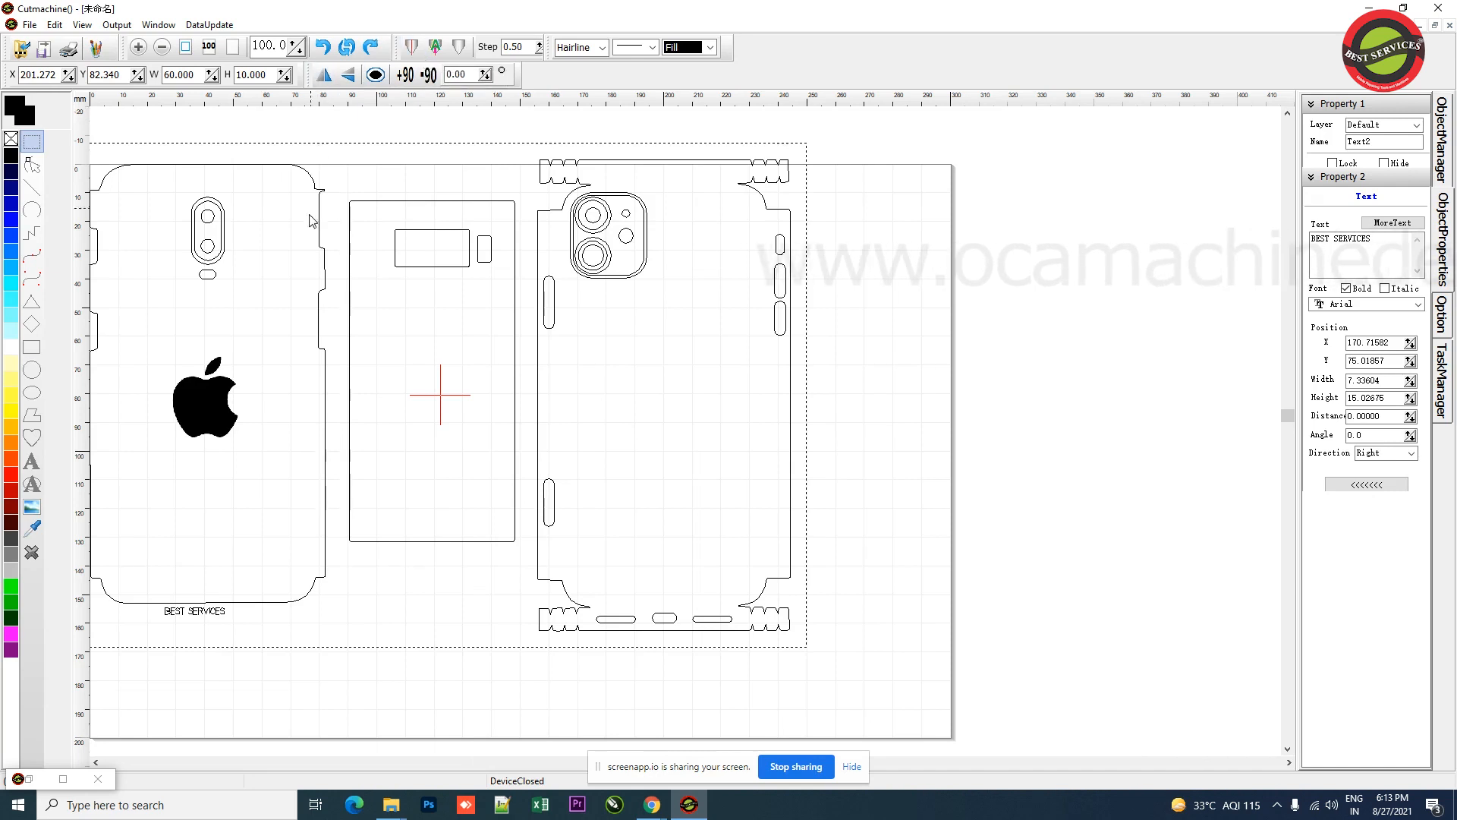
# Step: Try flipping the iPhone template both ways and rotating it +90 and -90 degrees
pyautogui.click(219, 407)
pyautogui.click(826, 358)
pyautogui.click(791, 358)
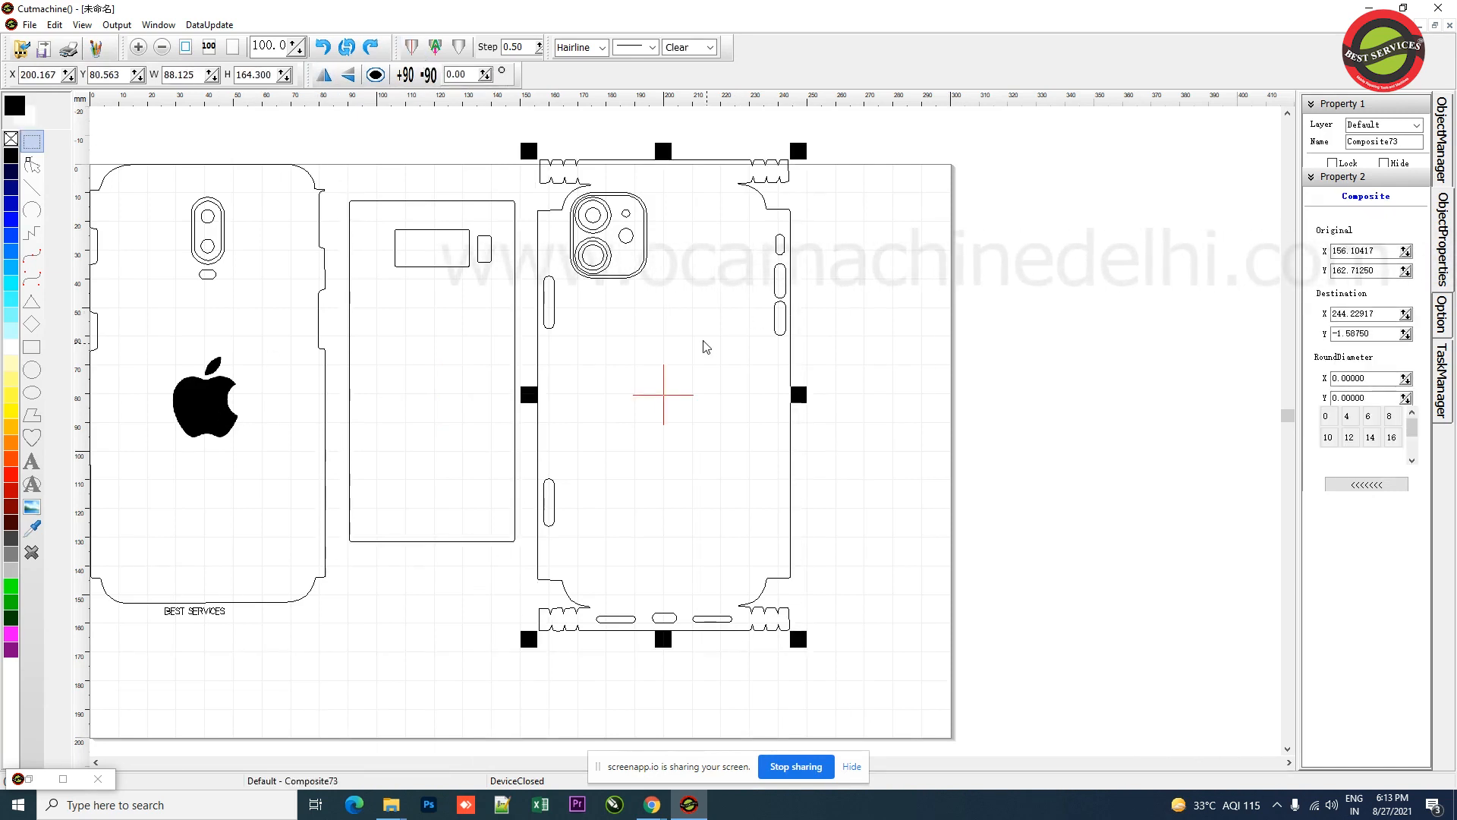
pyautogui.click(327, 75)
pyautogui.click(327, 75)
pyautogui.click(349, 75)
pyautogui.click(349, 76)
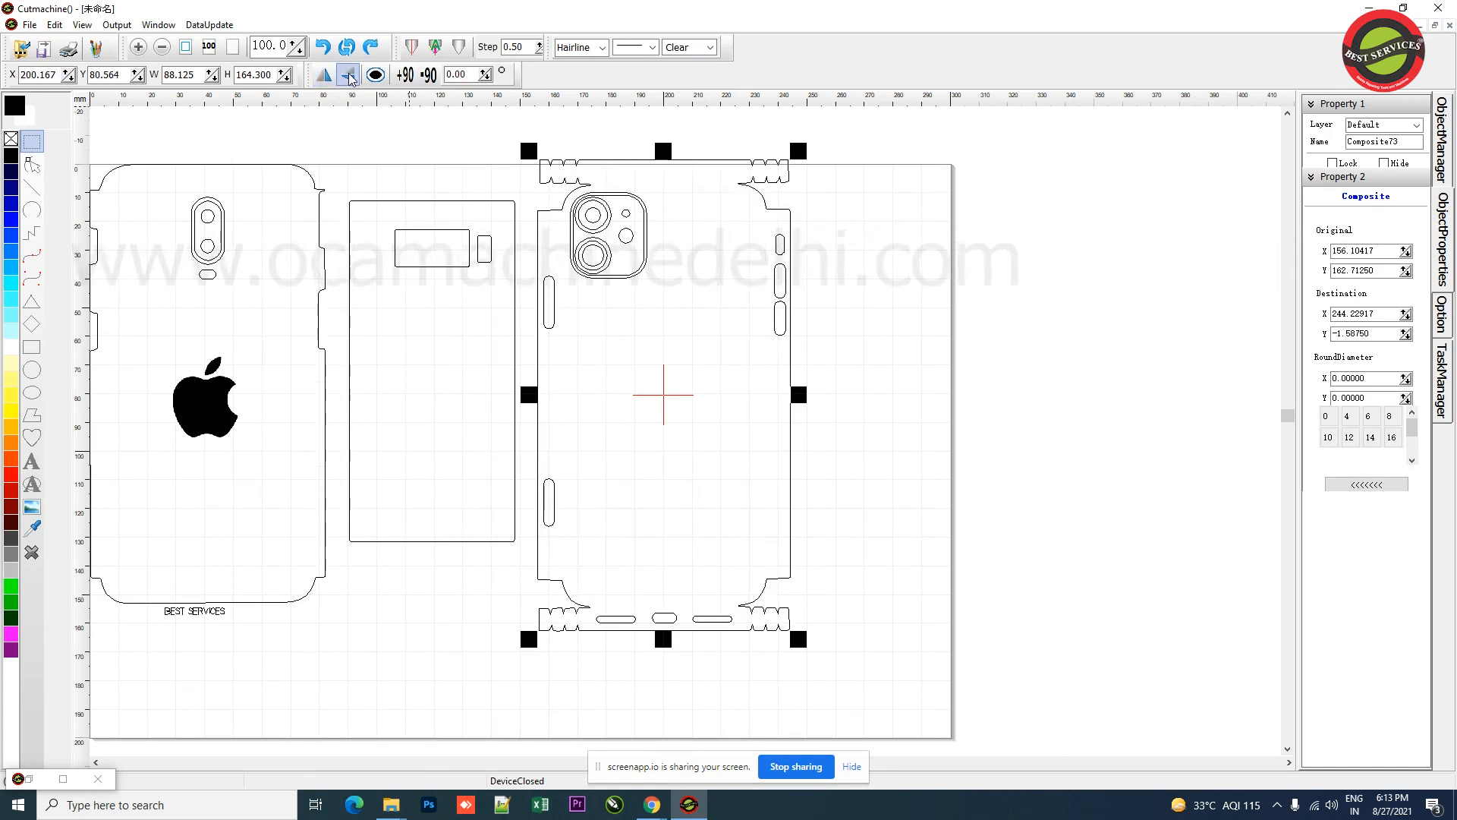
pyautogui.click(428, 76)
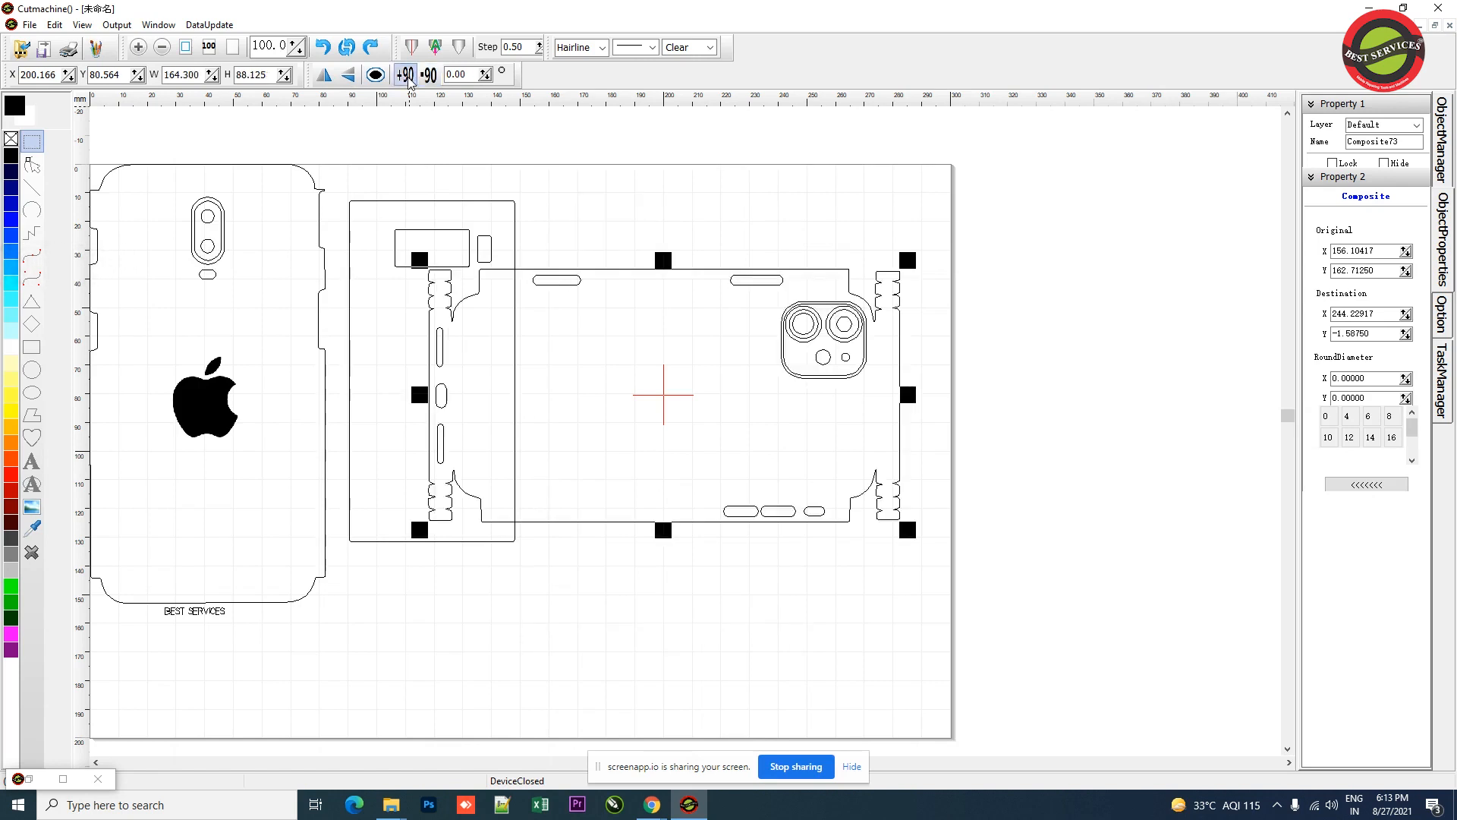
pyautogui.click(408, 77)
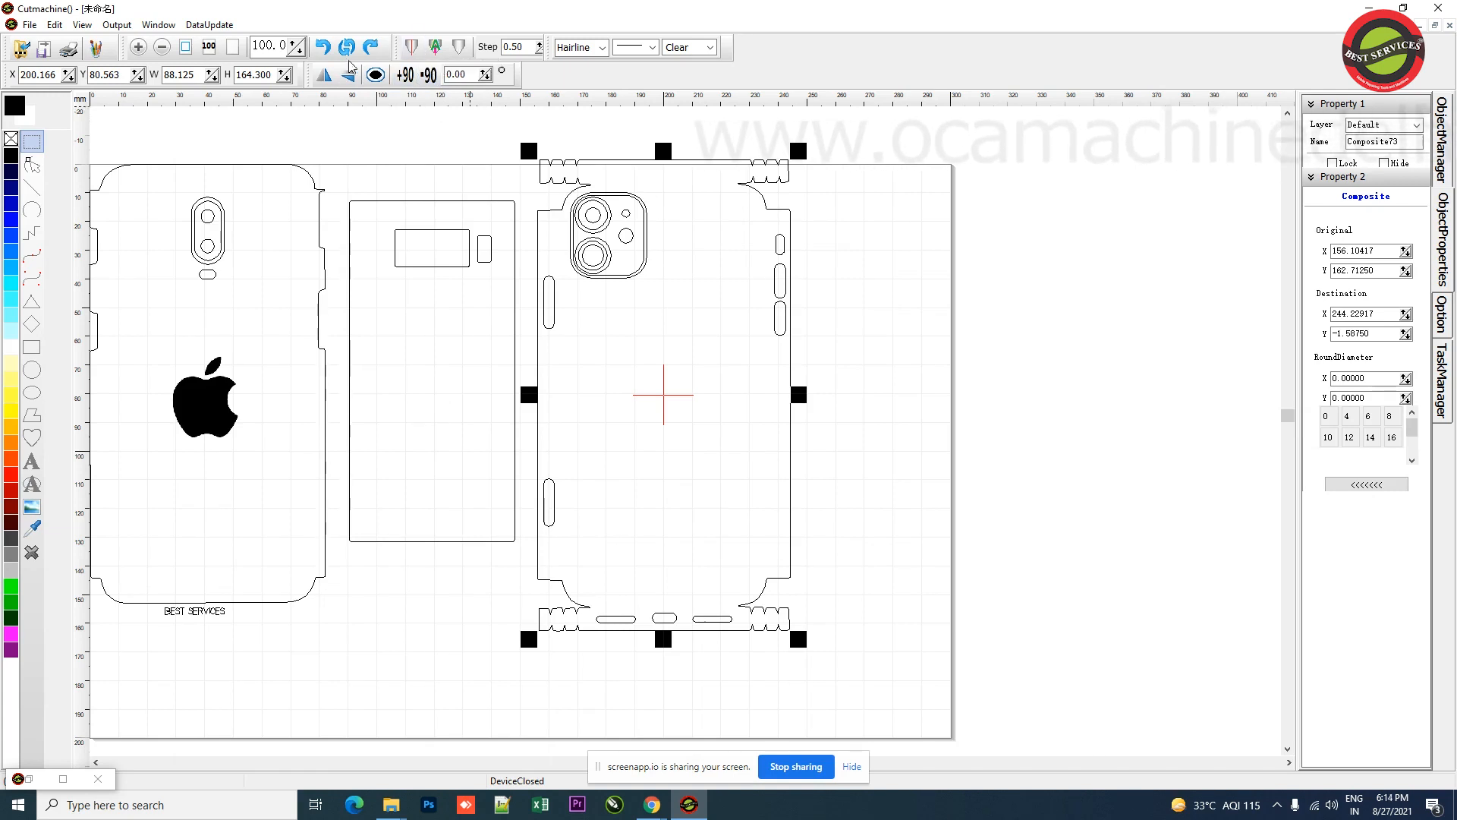
# Step: Open the machine output dialog for the selected iPhone template and set the job's start position in the preview
pyautogui.click(412, 48)
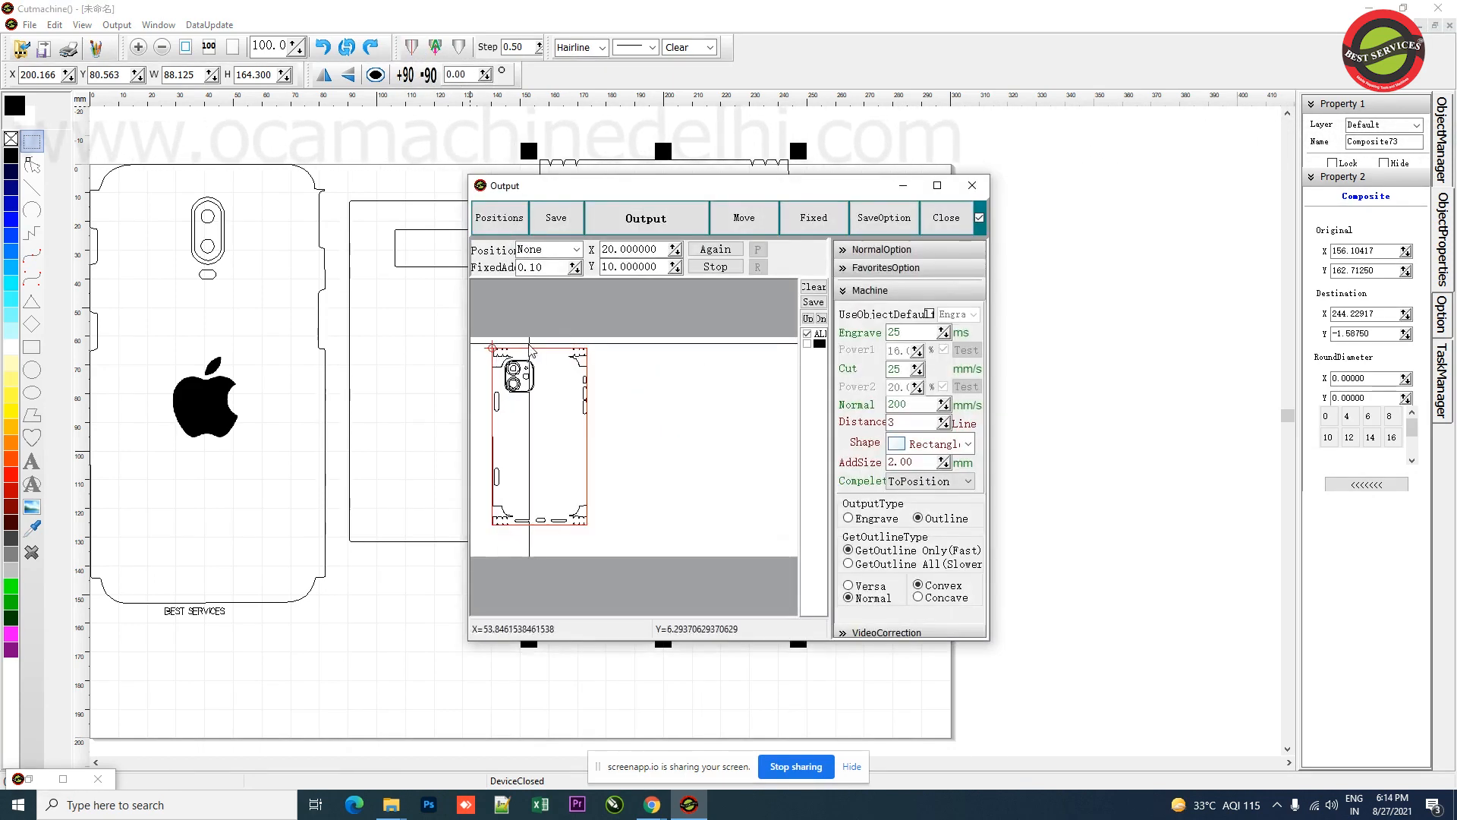
pyautogui.click(483, 350)
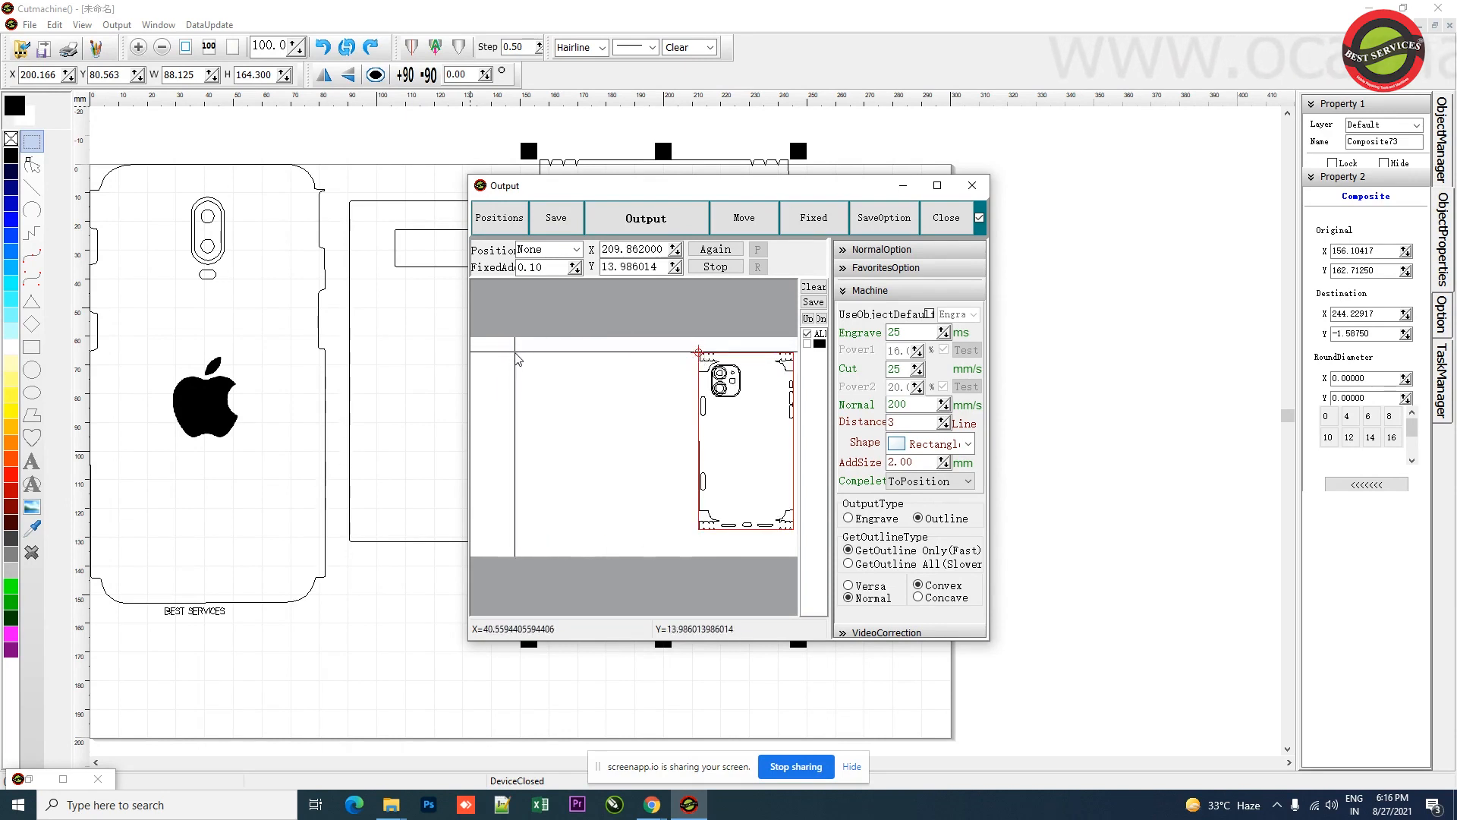
pyautogui.click(496, 349)
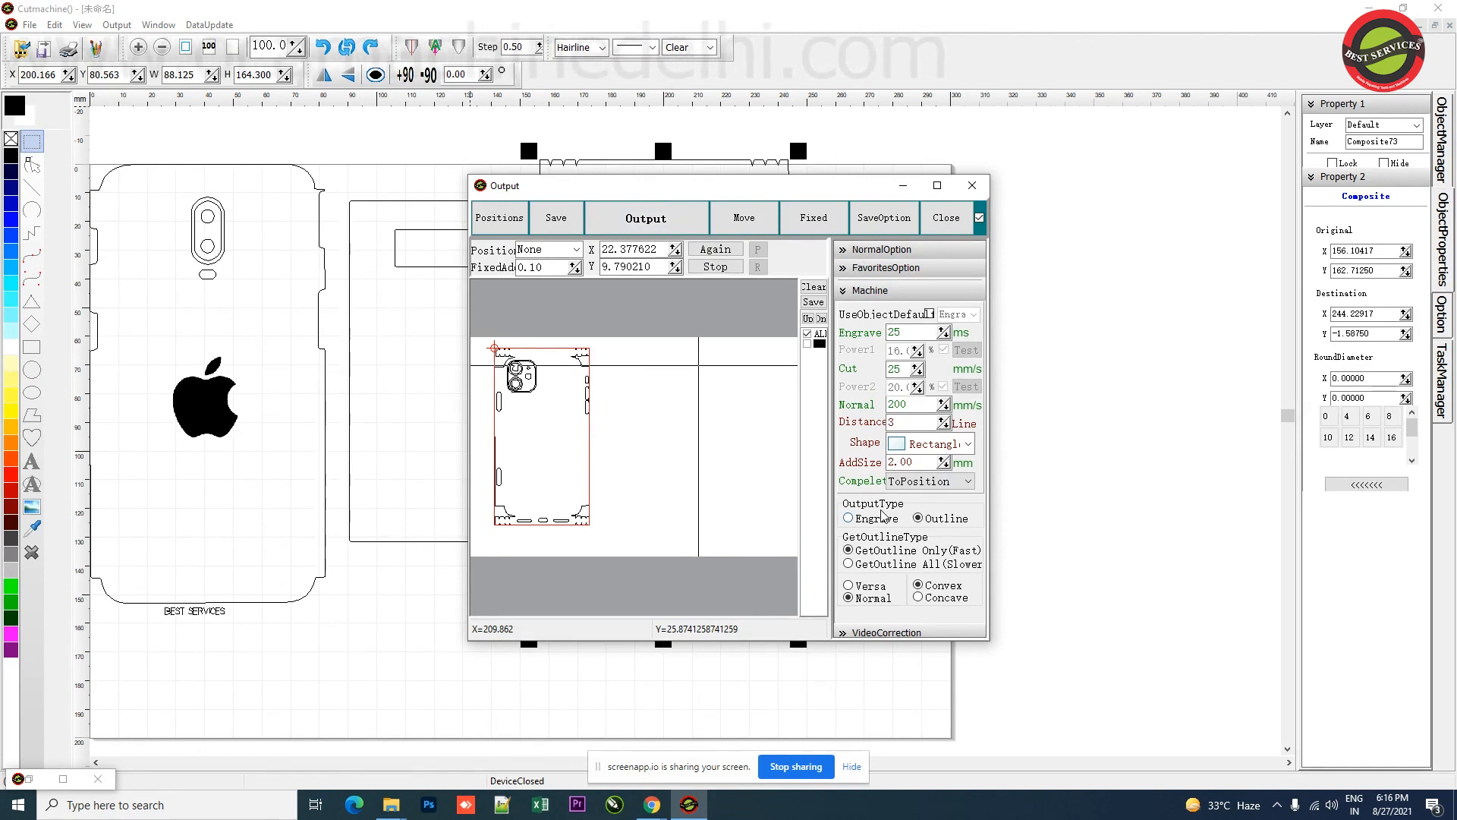
# Step: Switch the output type to Engrave, reposition the job in the preview, and close the output dialog
pyautogui.click(848, 518)
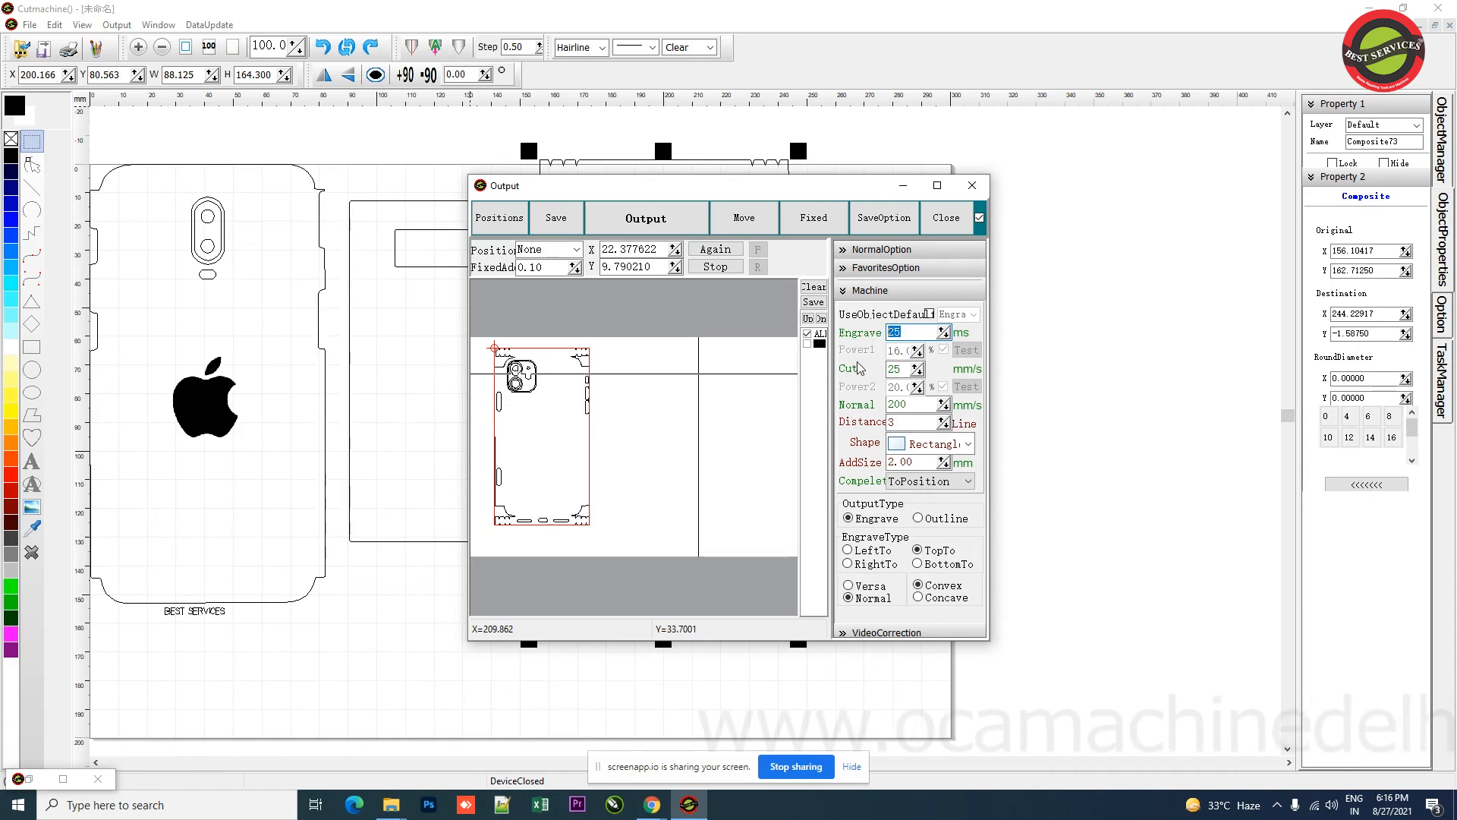
pyautogui.click(901, 369)
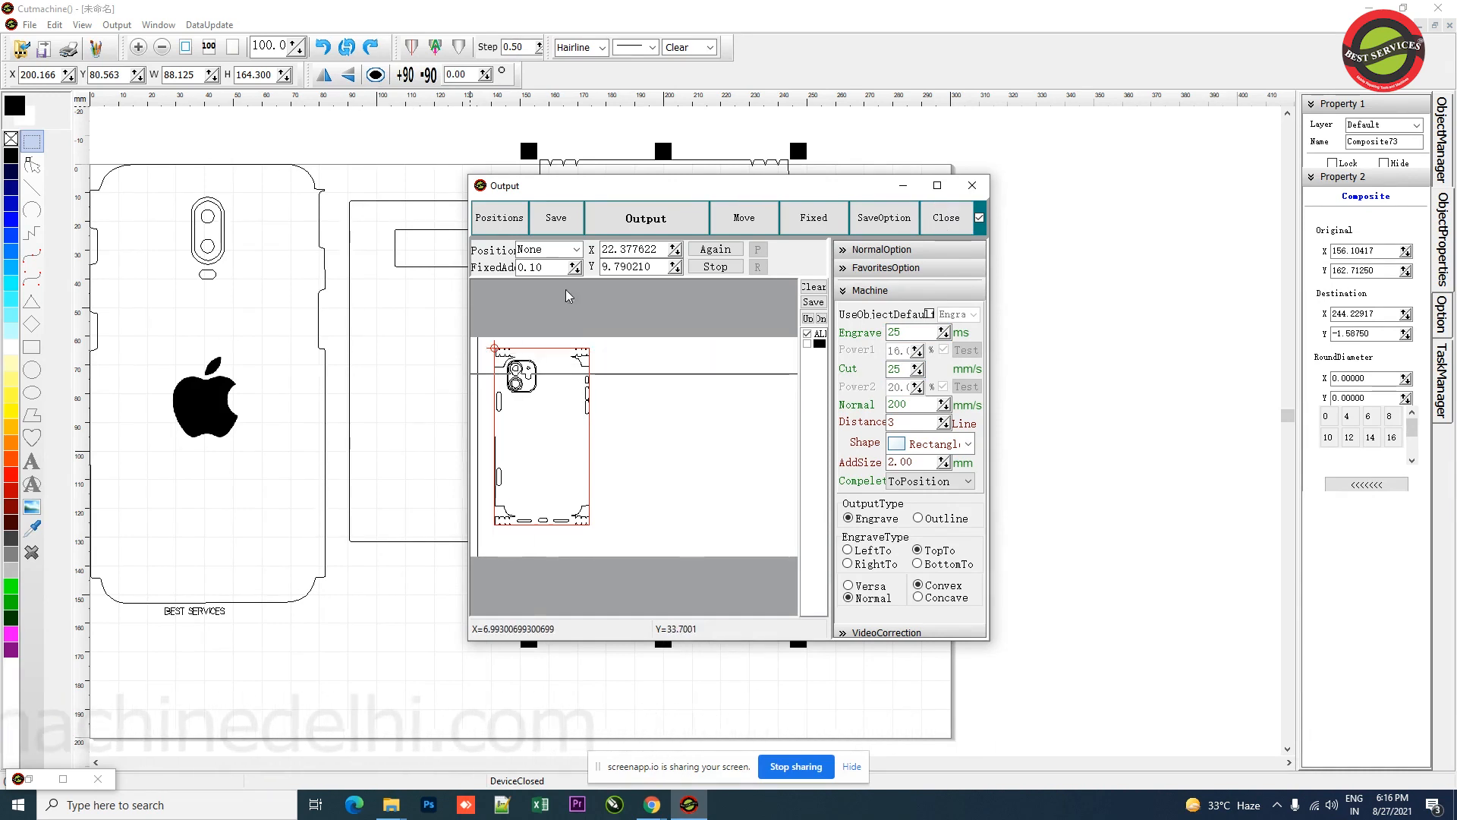
pyautogui.click(591, 358)
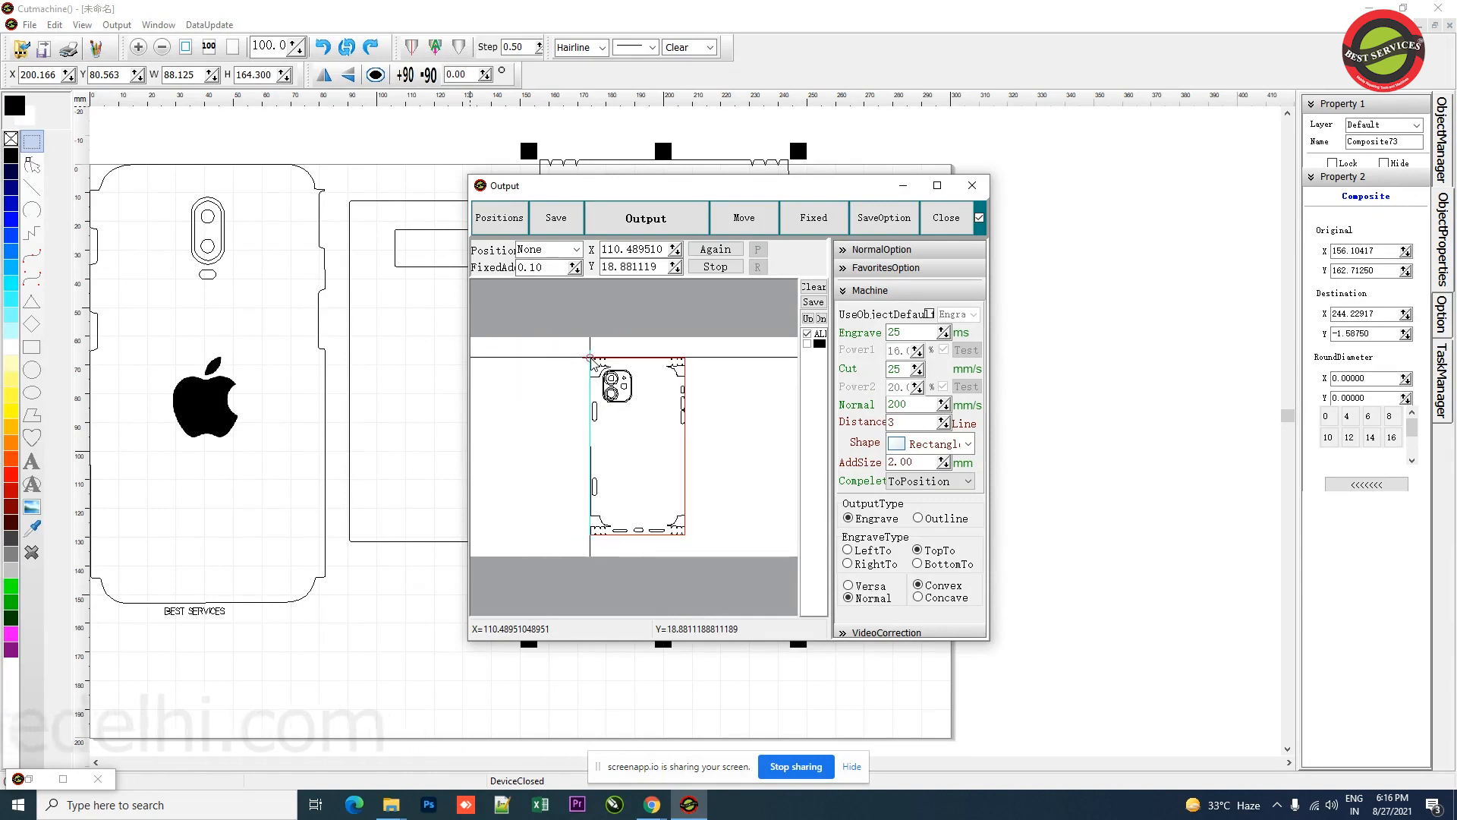
pyautogui.click(962, 227)
# Step: Select the left iPhone template and preview it in the machine output dialog before closing it
pyautogui.click(395, 357)
pyautogui.click(202, 423)
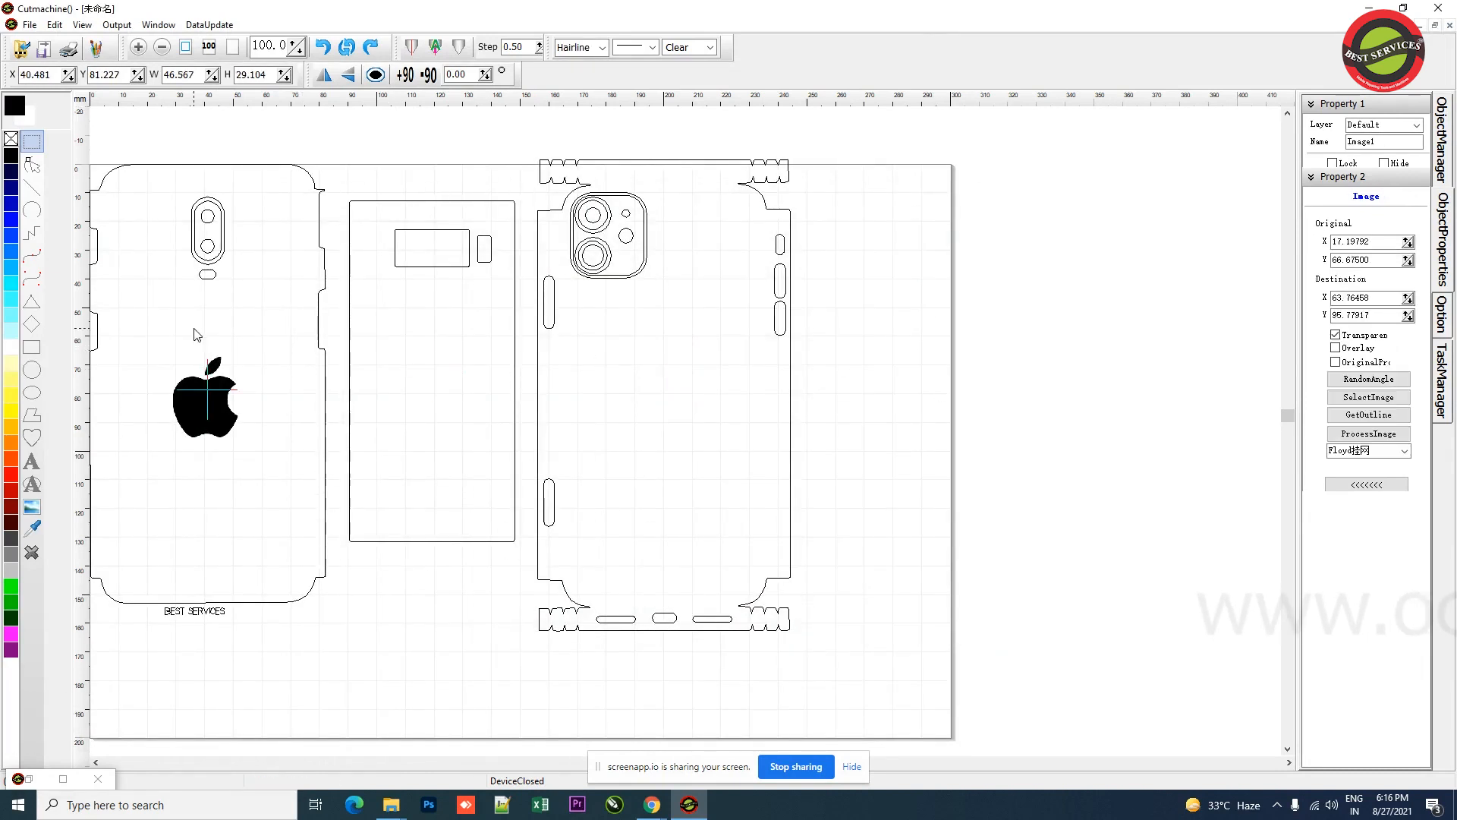
pyautogui.click(247, 348)
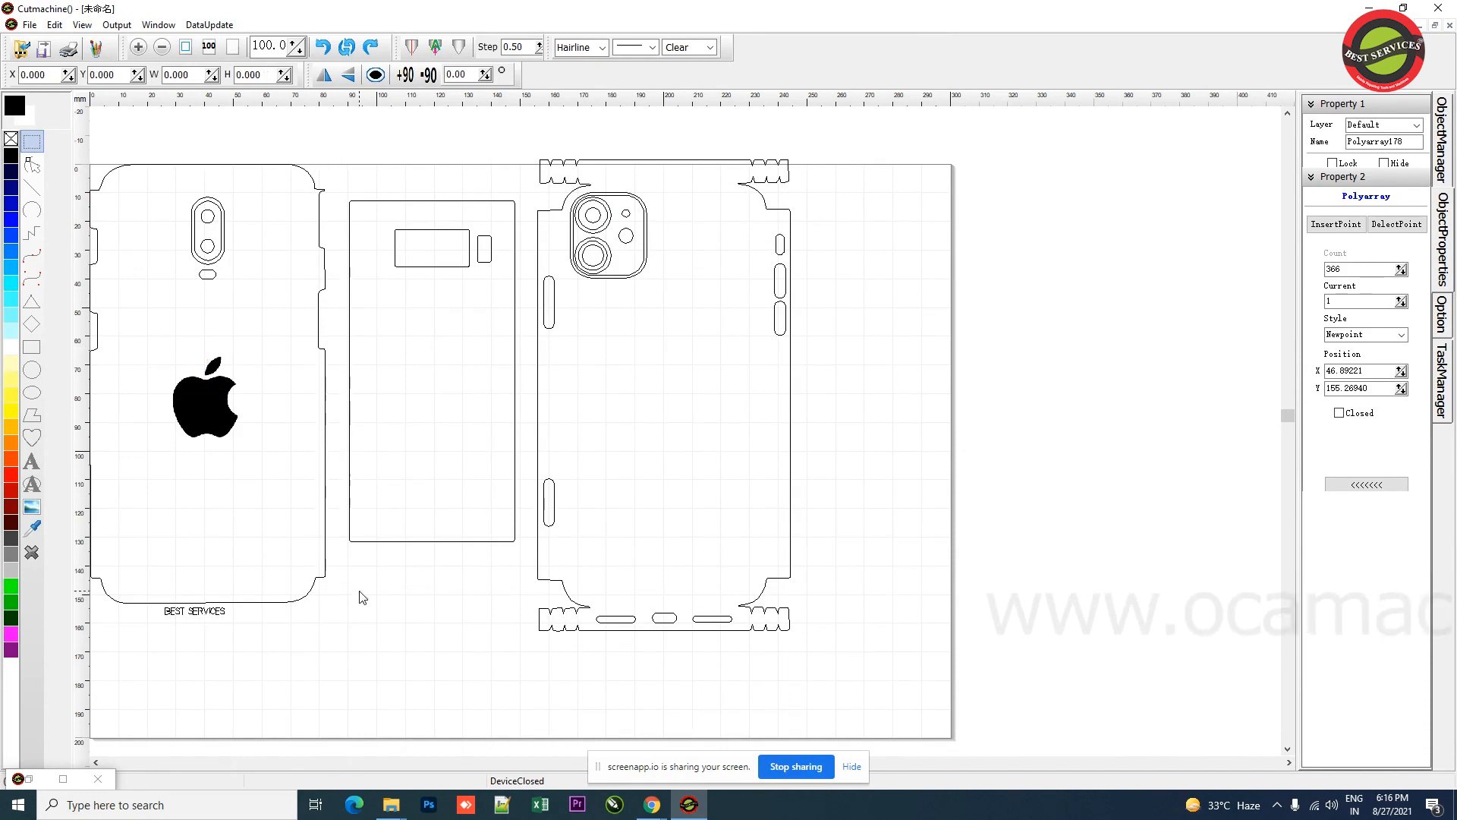
pyautogui.moveTo(362, 647); pyautogui.dragTo(88, 108)
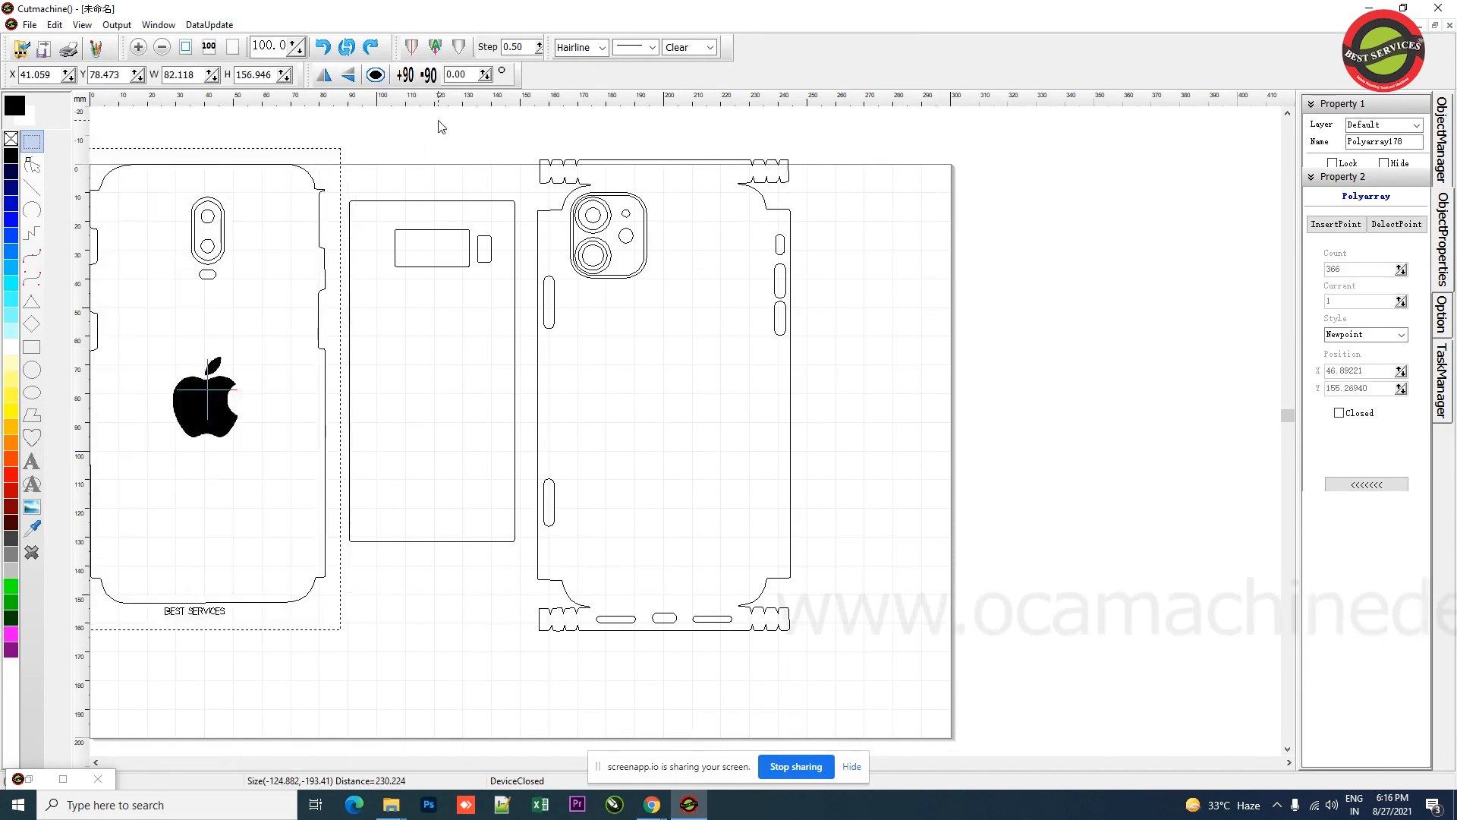
pyautogui.click(435, 48)
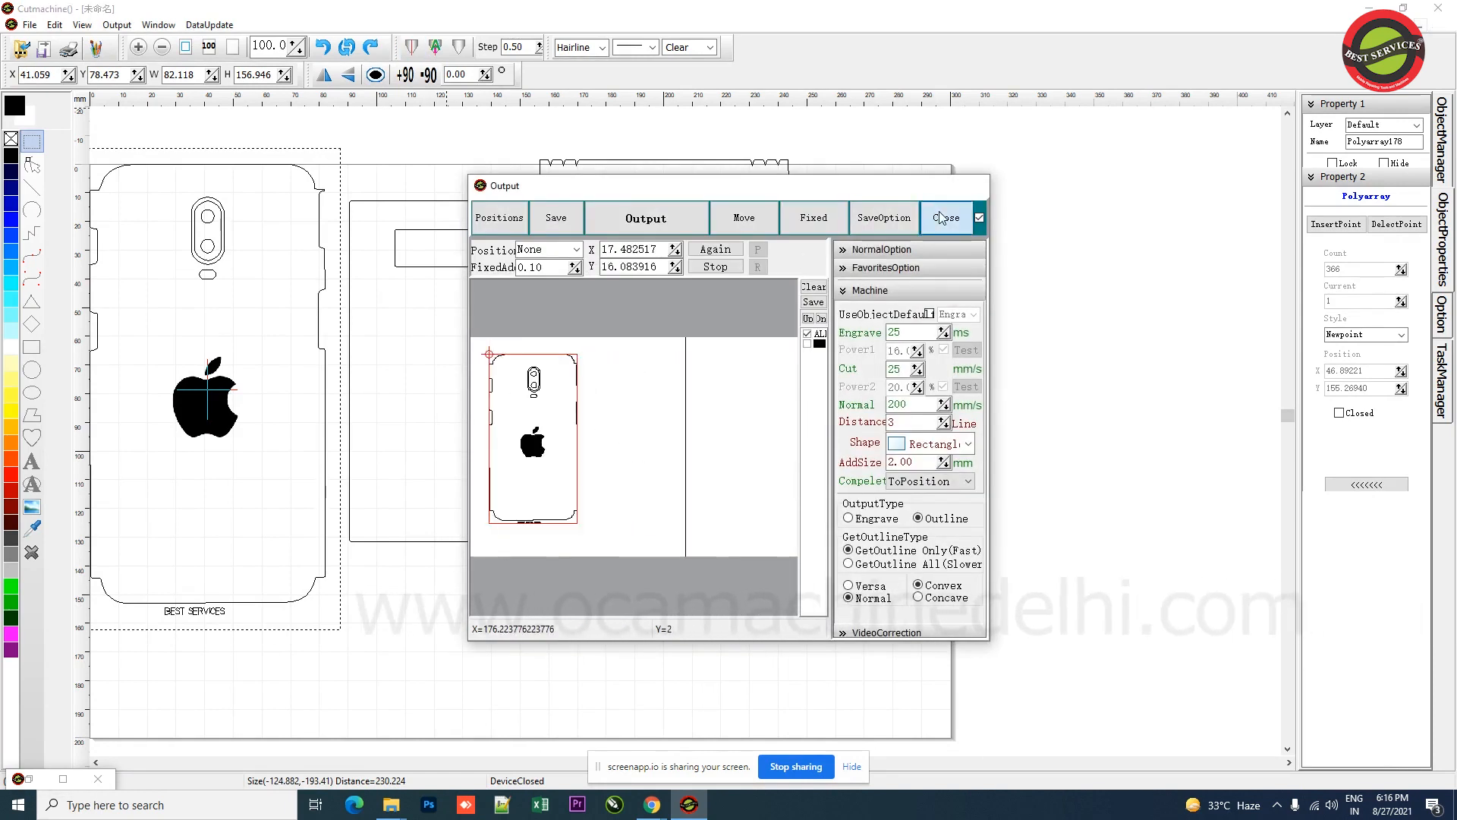
pyautogui.click(942, 218)
# Step: Select all three templates, nudge them slightly on the page, and preview them in the output dialog
pyautogui.moveTo(1050, 710); pyautogui.dragTo(76, 129)
pyautogui.moveTo(550, 309); pyautogui.dragTo(576, 332)
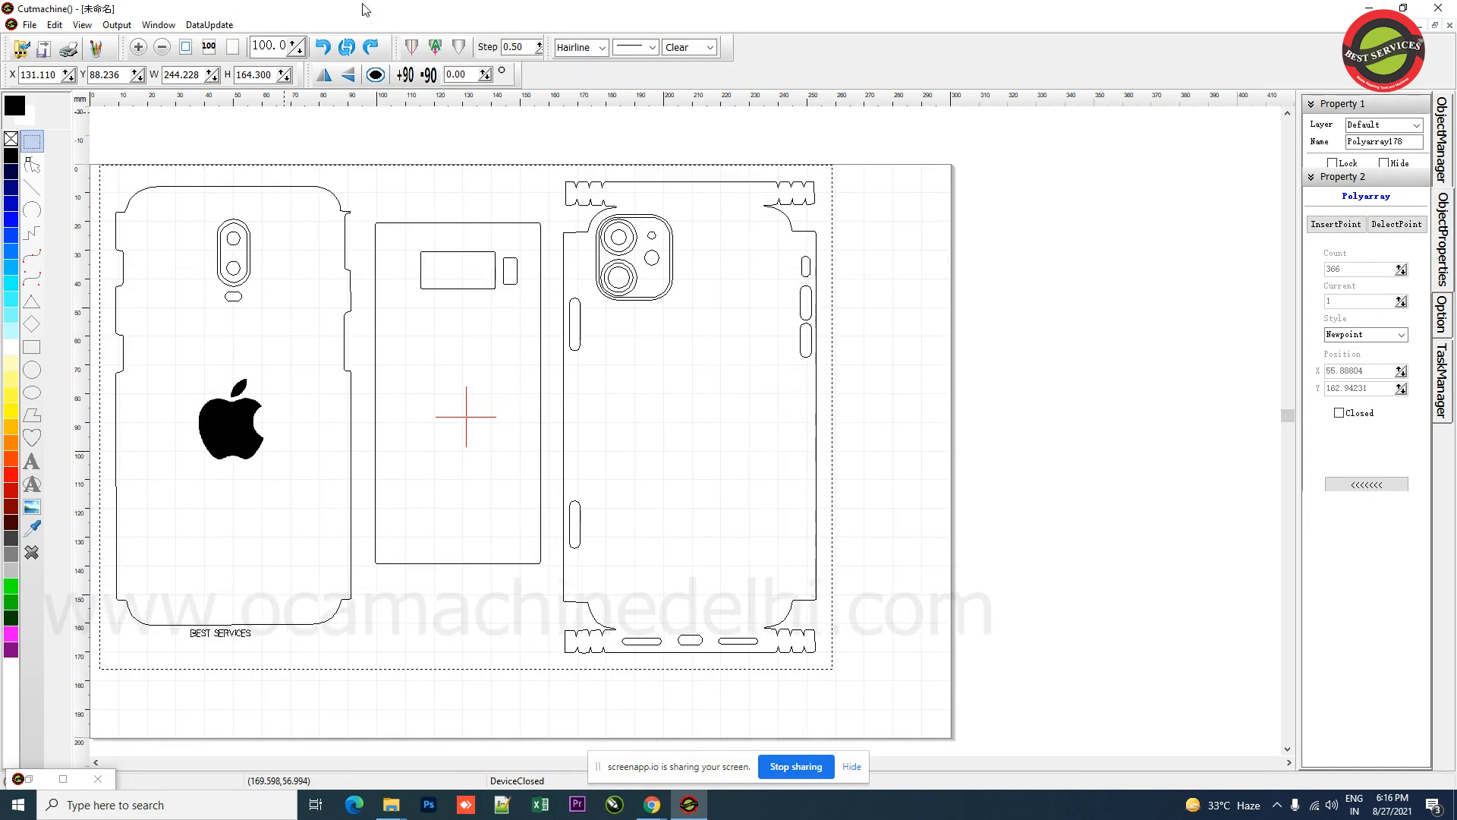
pyautogui.click(411, 48)
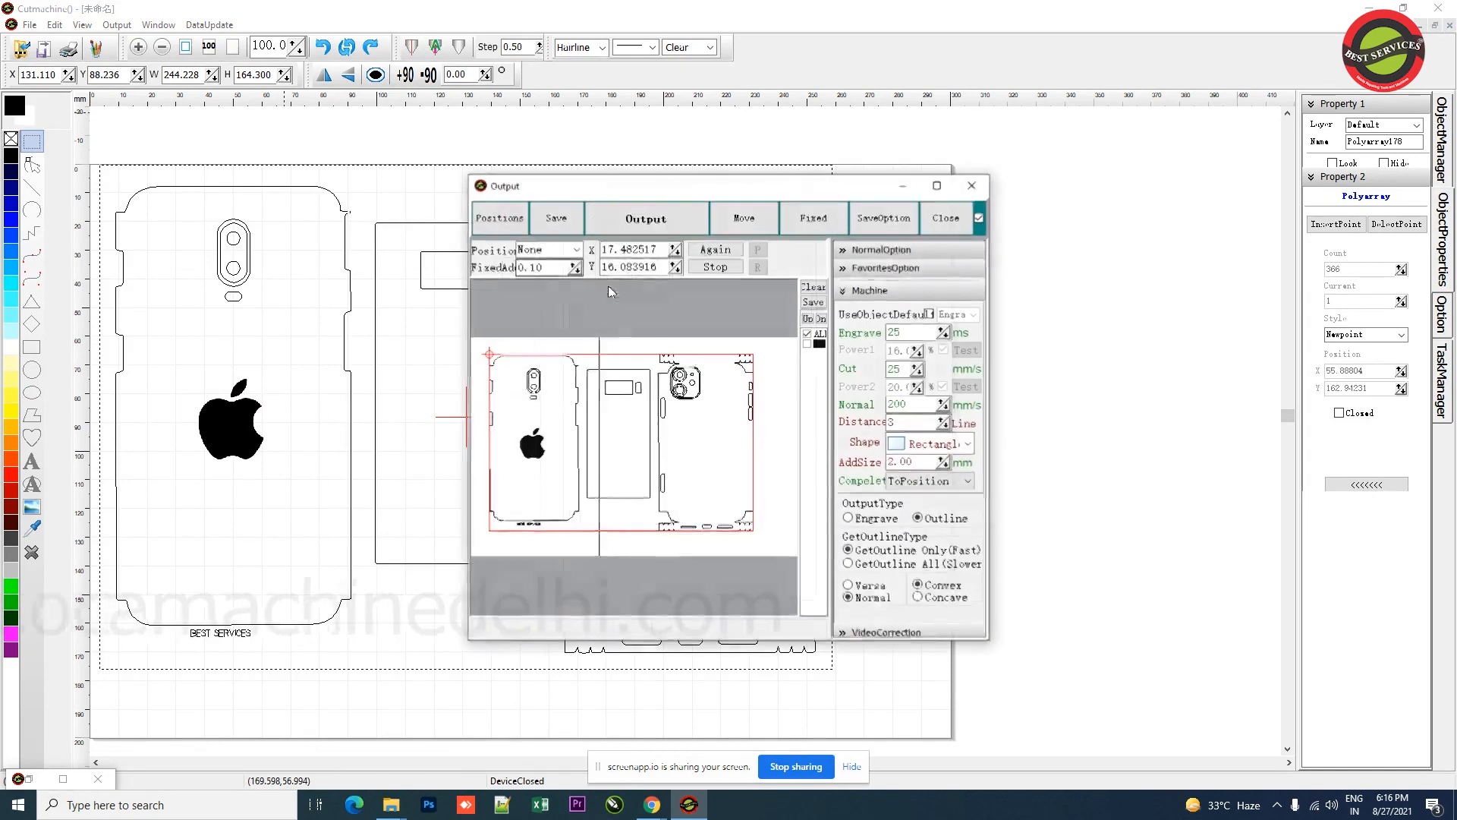
pyautogui.click(482, 351)
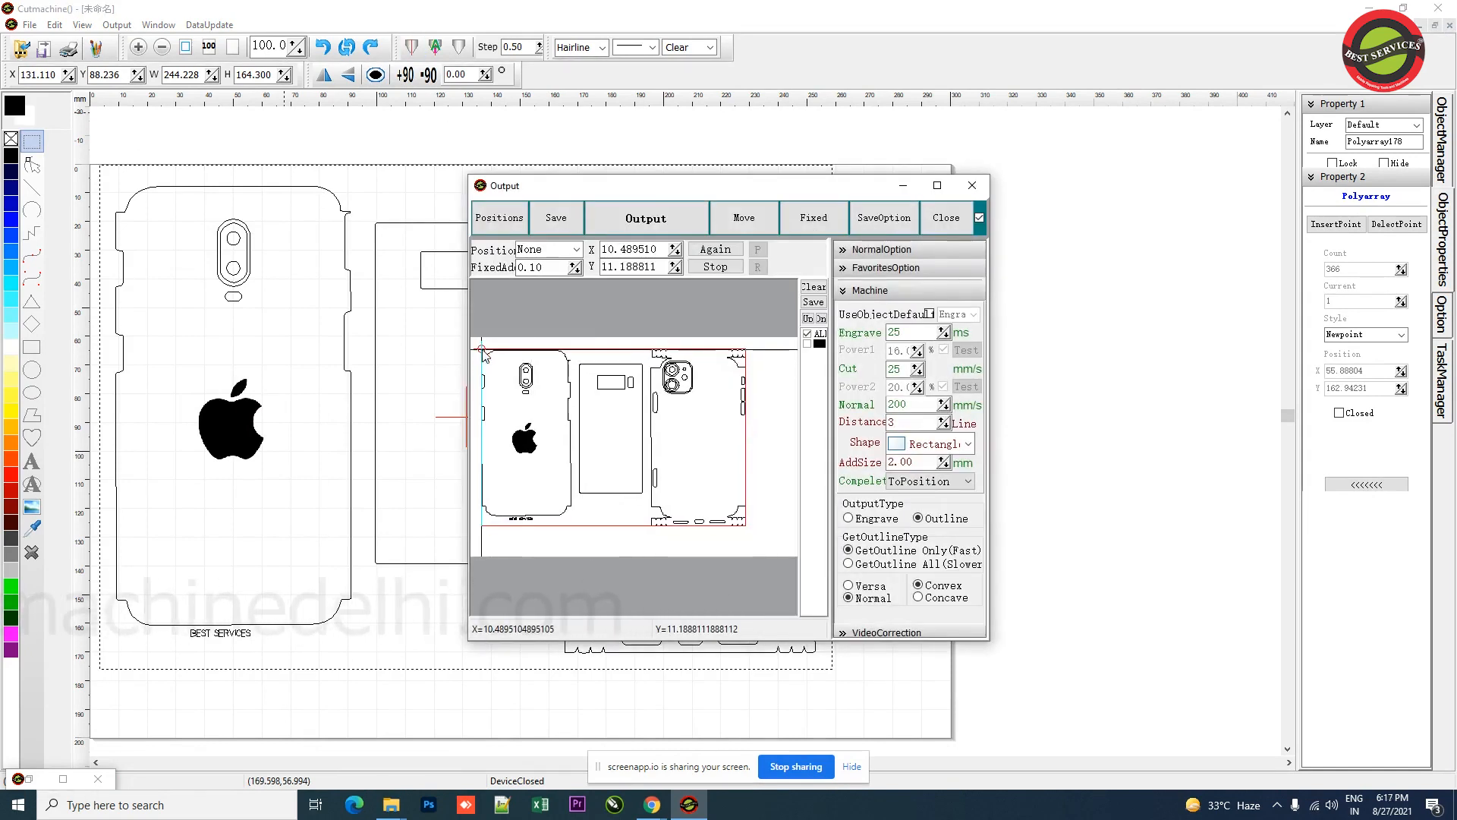
pyautogui.click(931, 220)
# Step: Open the output dialog for the left iPhone template and set Engrave output with a cut speed of 10 mm/s
pyautogui.click(249, 451)
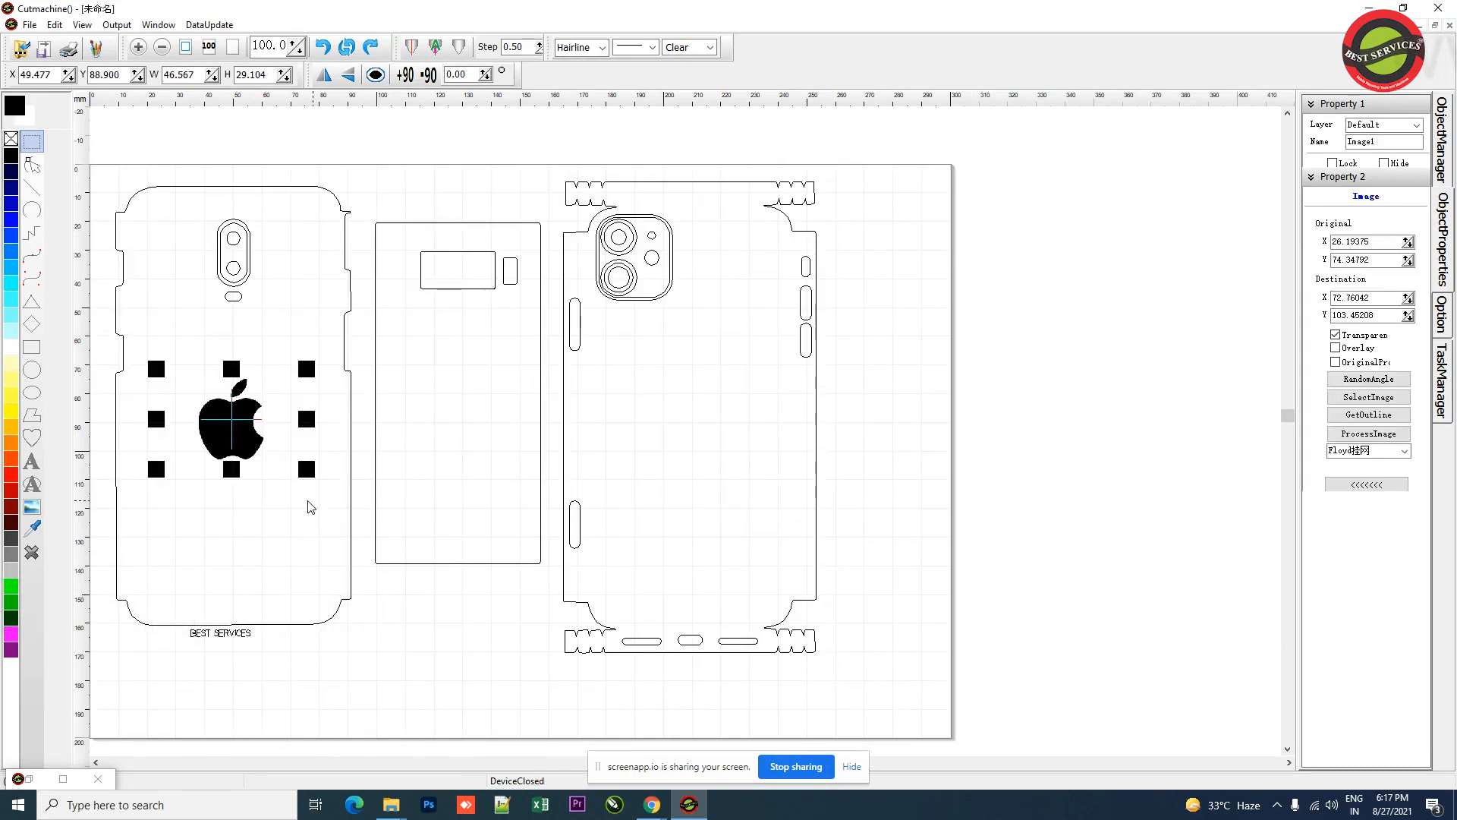
pyautogui.click(117, 188)
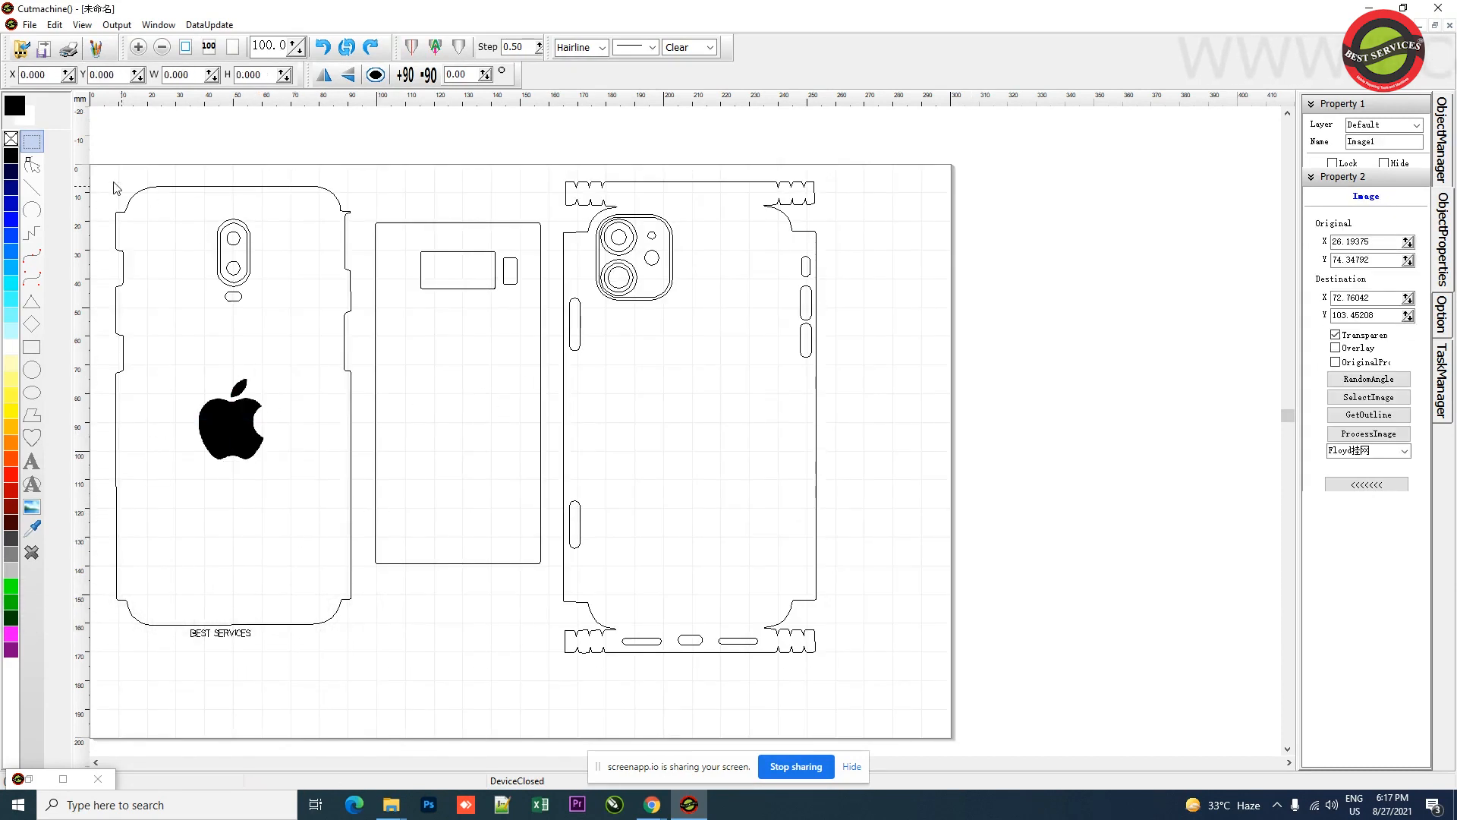
pyautogui.moveTo(104, 168); pyautogui.dragTo(367, 681)
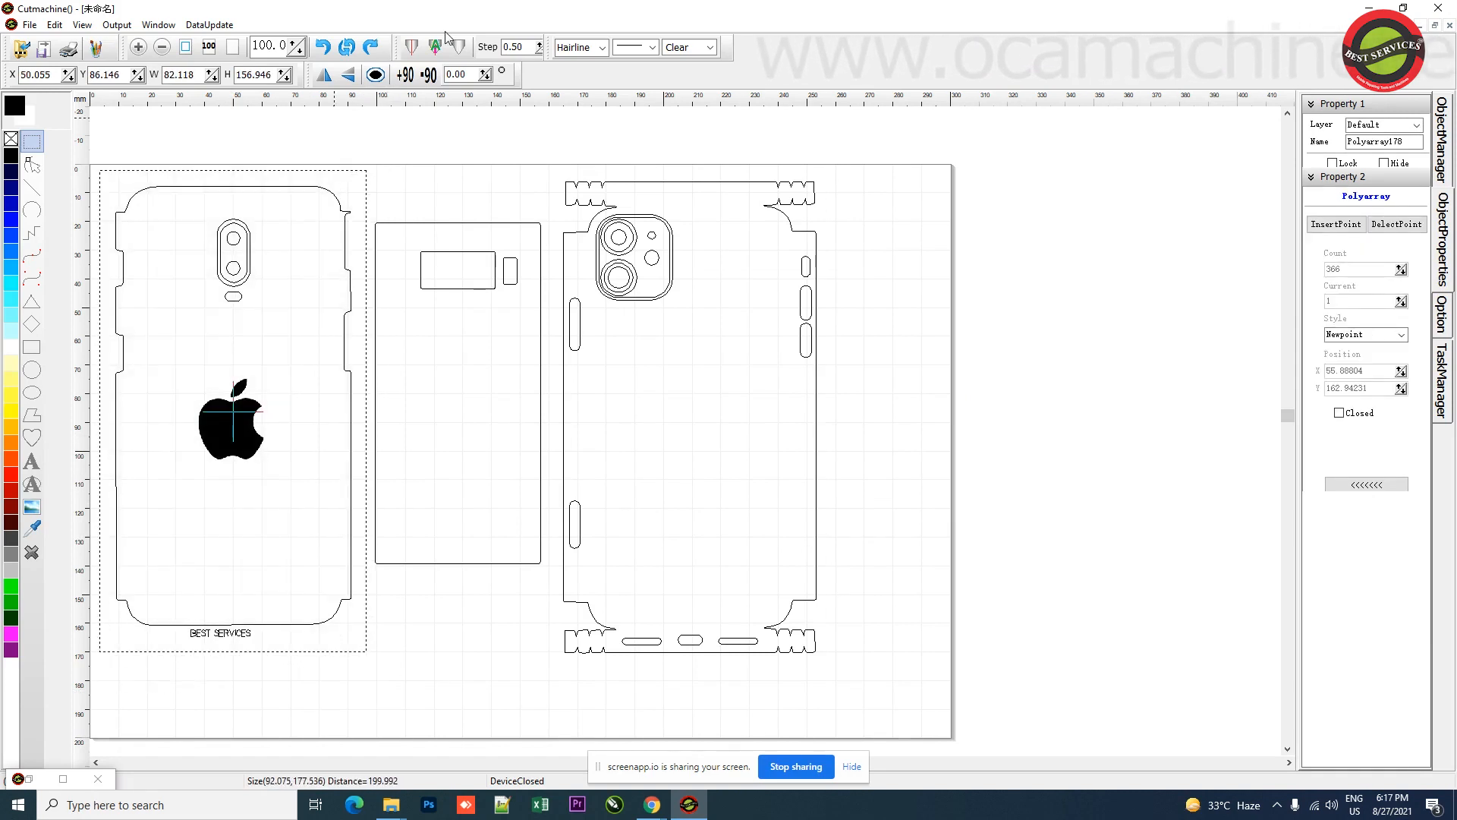
pyautogui.click(417, 50)
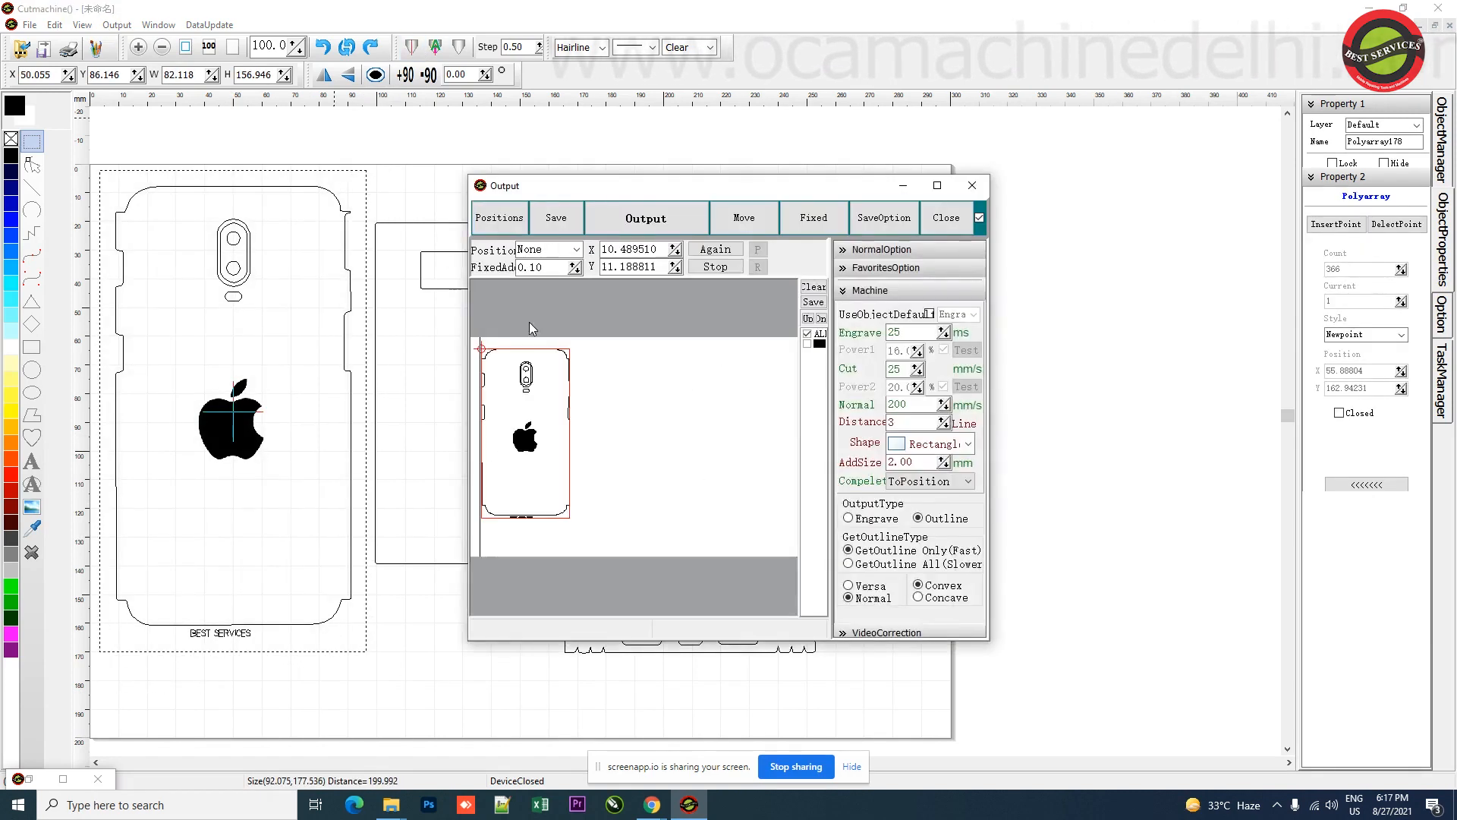
pyautogui.moveTo(496, 351); pyautogui.dragTo(496, 349)
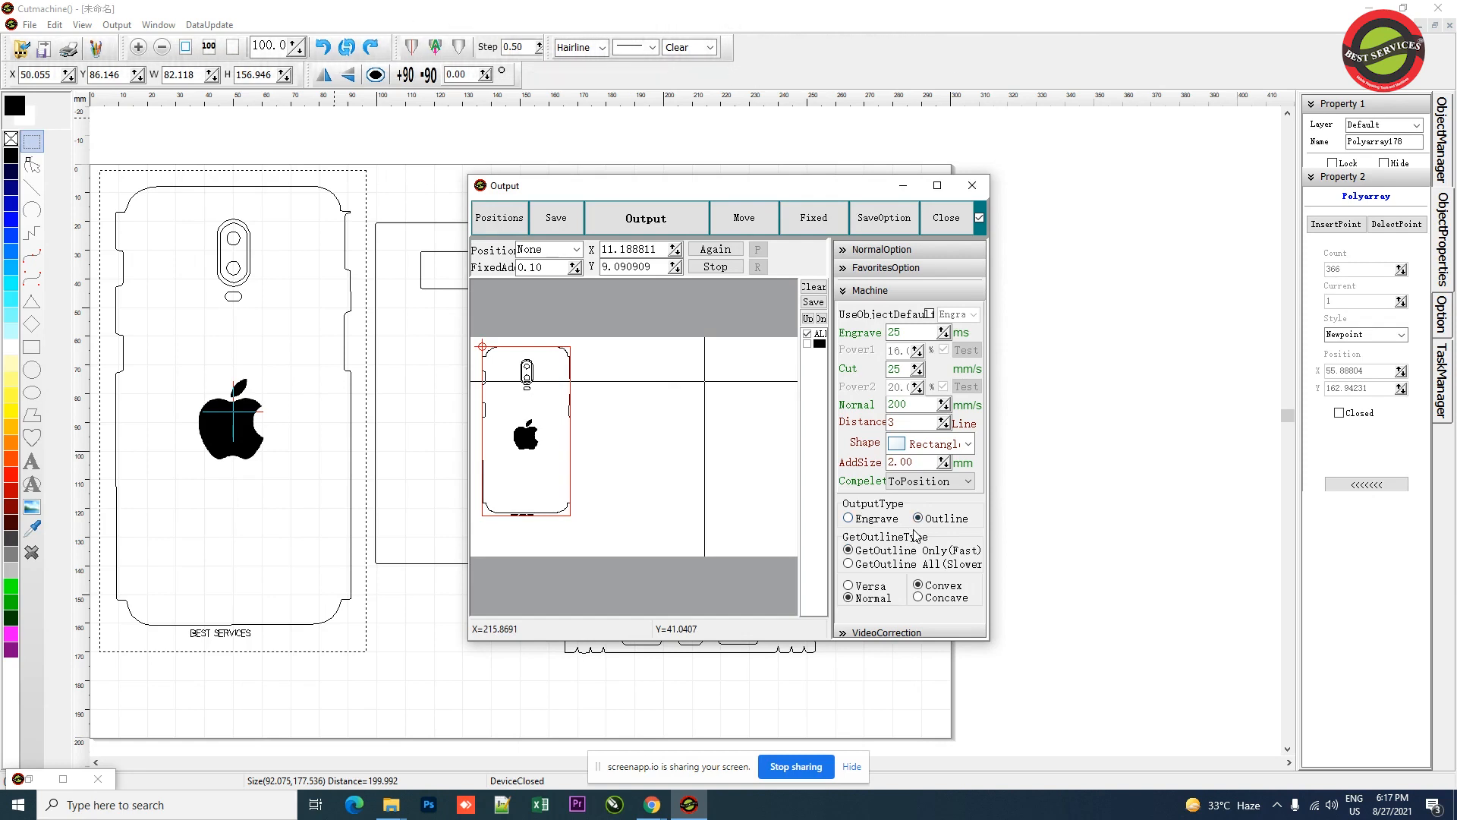
pyautogui.click(871, 524)
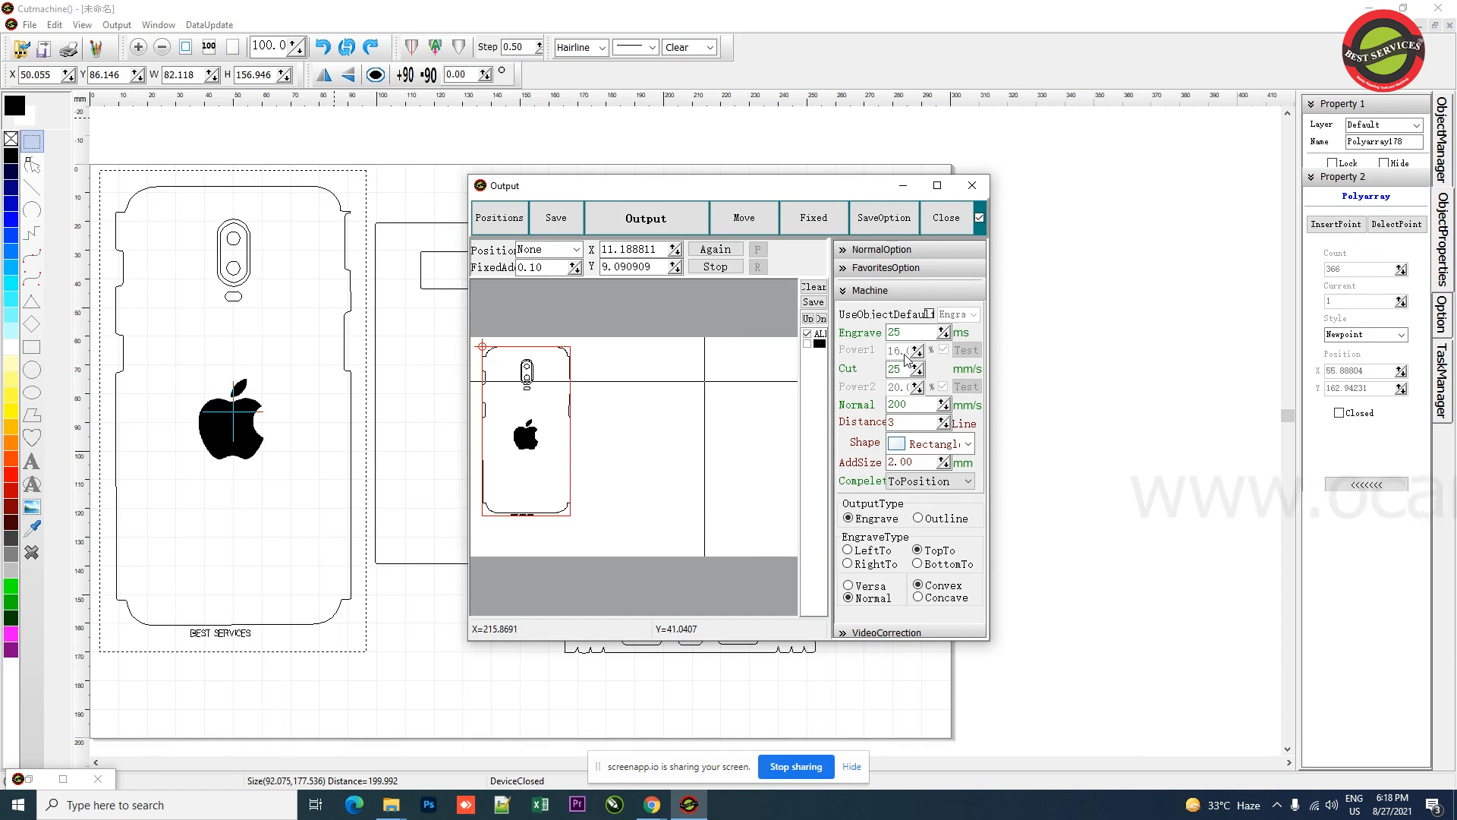
pyautogui.doubleClick(897, 338)
pyautogui.click(910, 333)
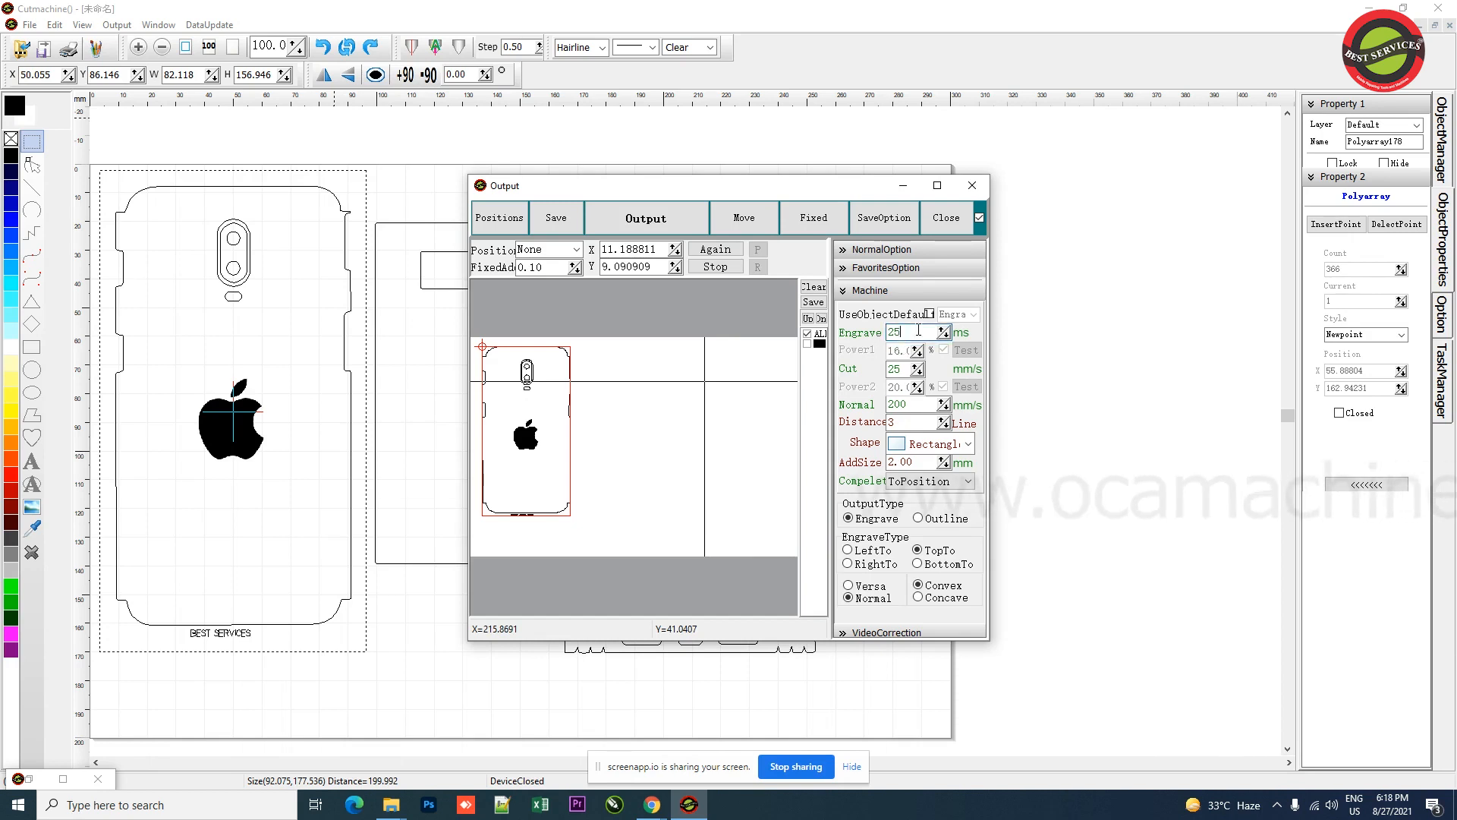
pyautogui.doubleClick(903, 368)
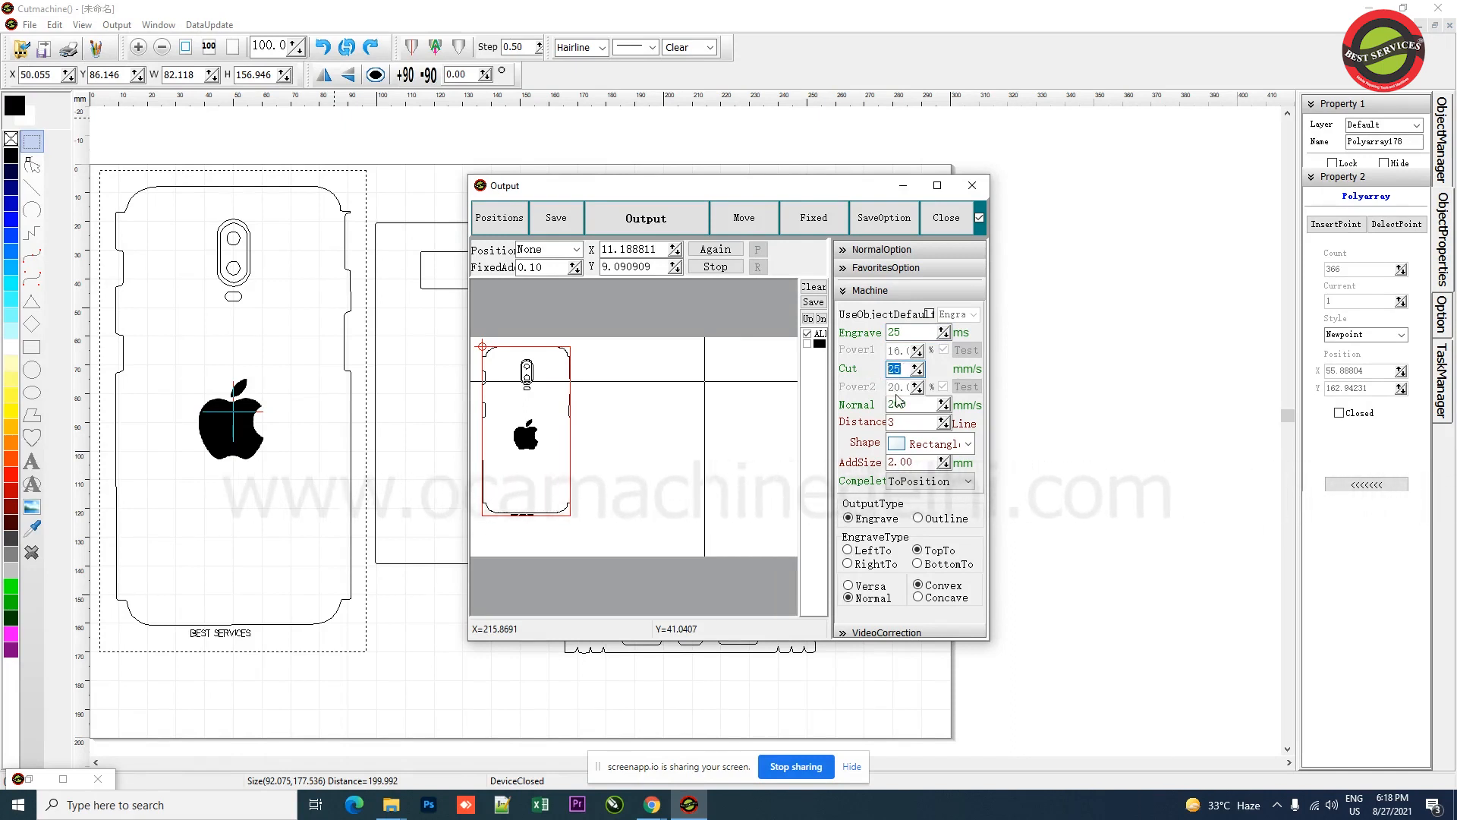
pyautogui.click(902, 371)
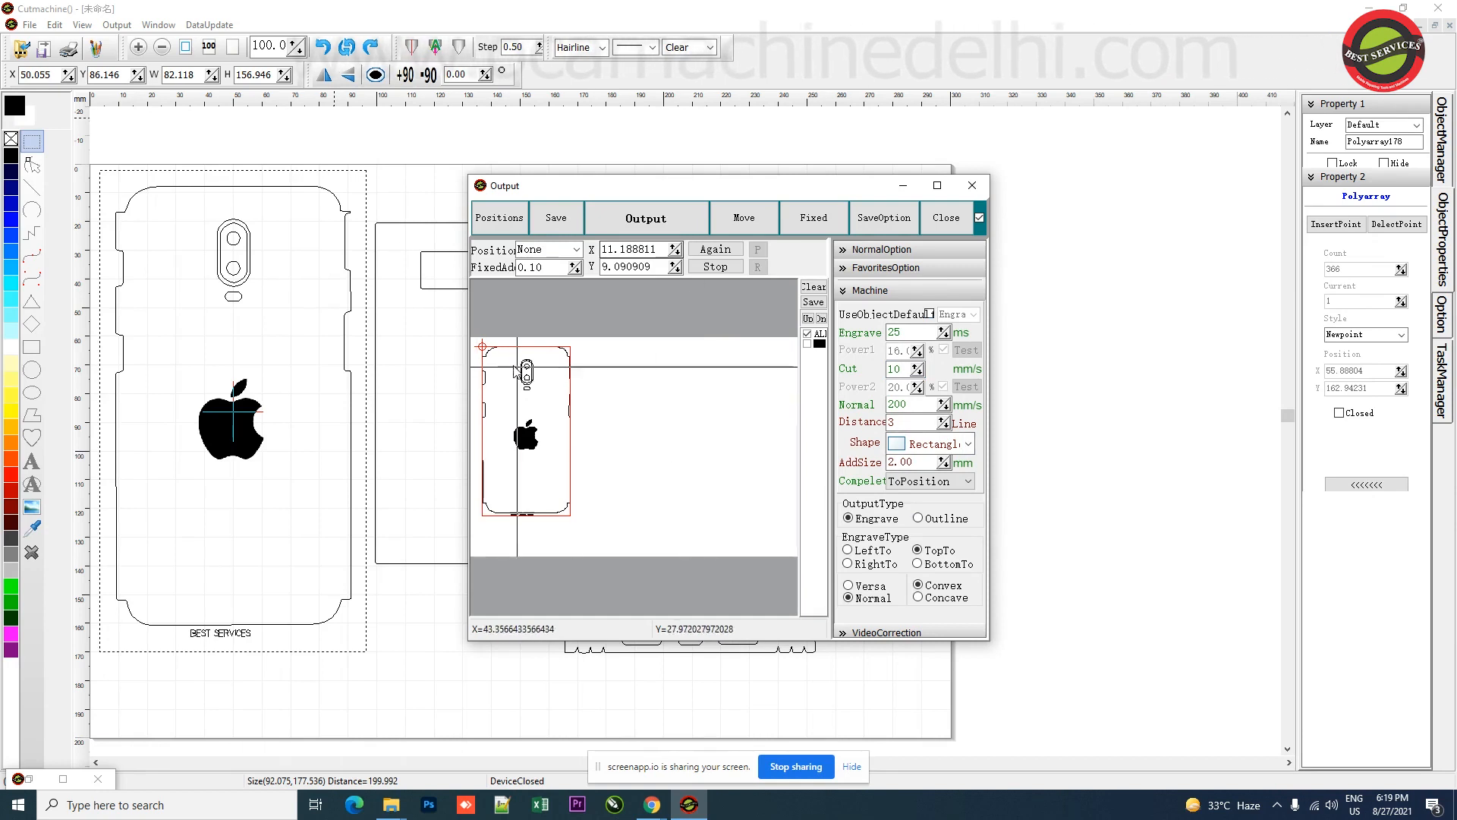
# Step: Reposition the job's start point in the output preview, change the object default mode, and close the dialog
pyautogui.click(492, 351)
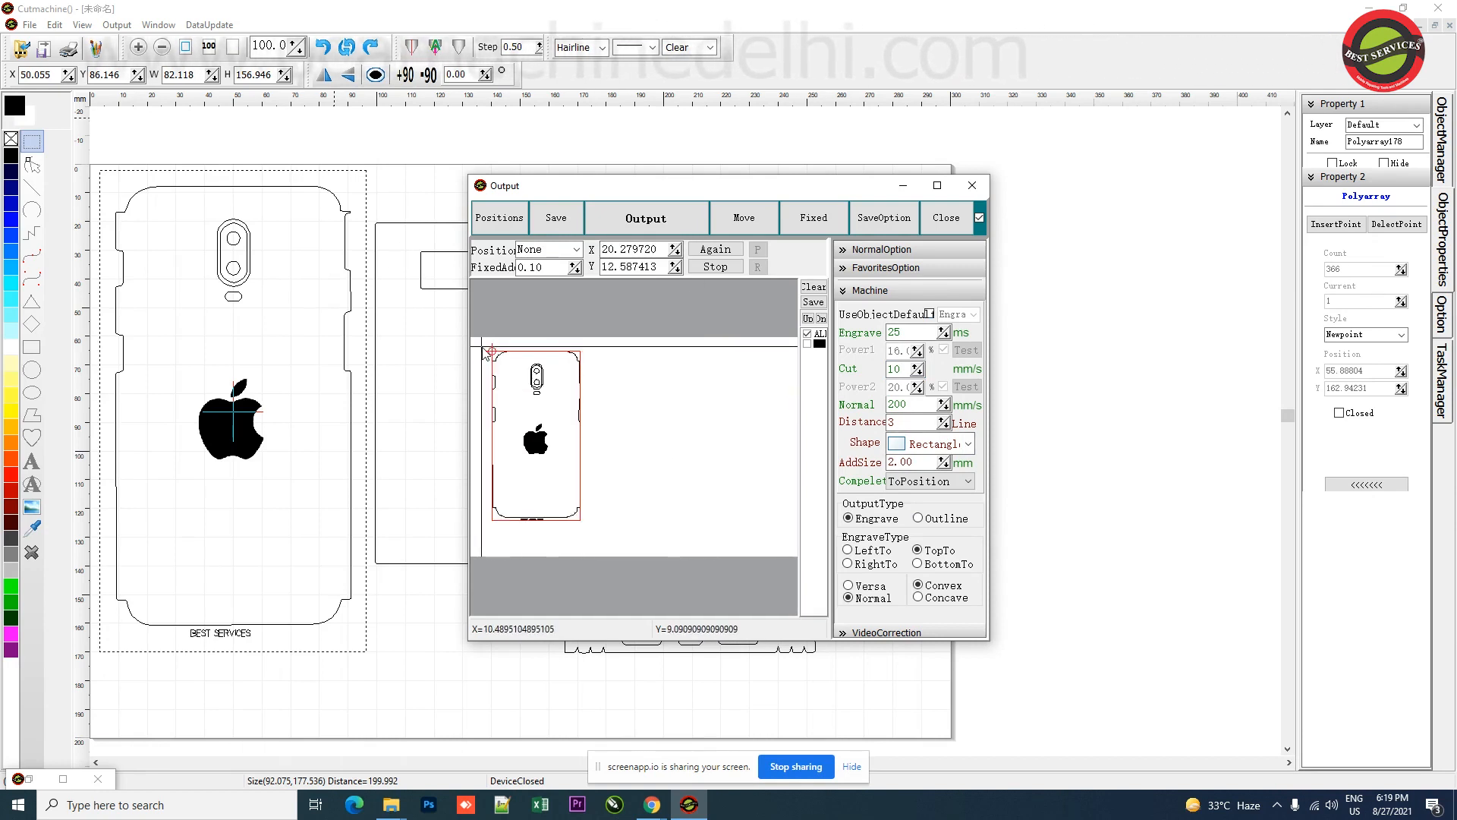
pyautogui.click(481, 347)
pyautogui.click(490, 347)
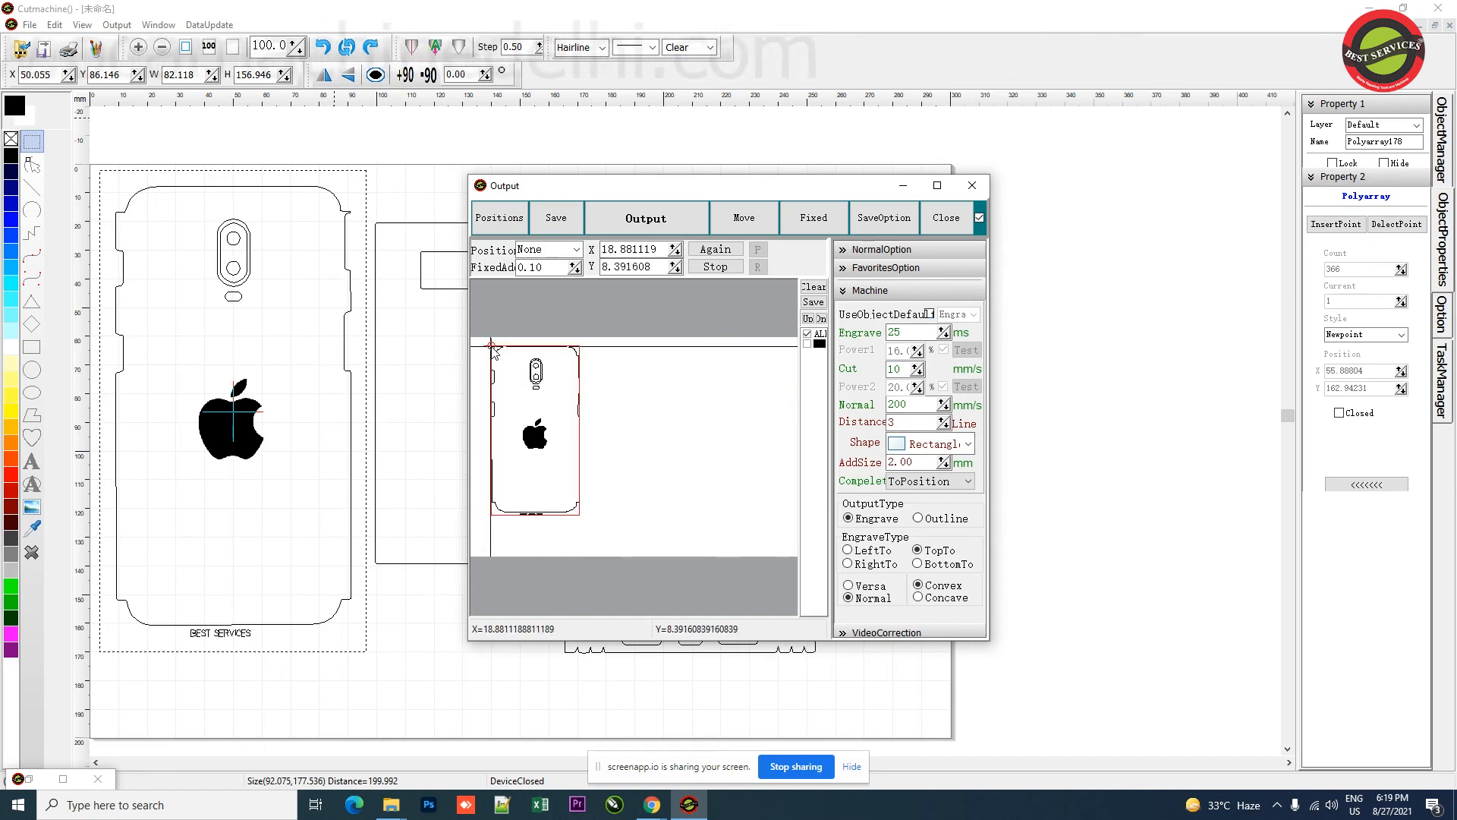
pyautogui.click(499, 349)
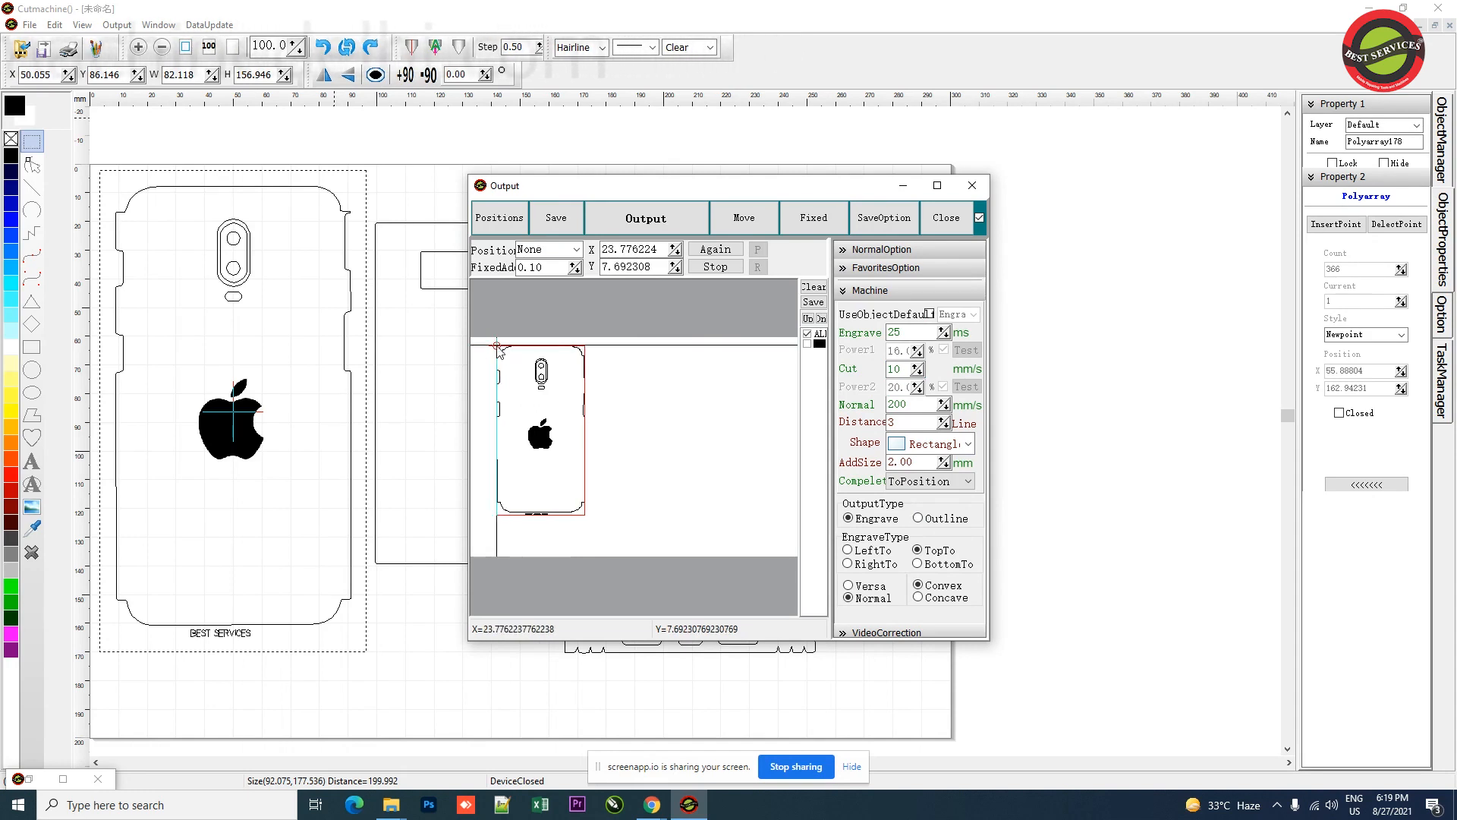
pyautogui.click(488, 349)
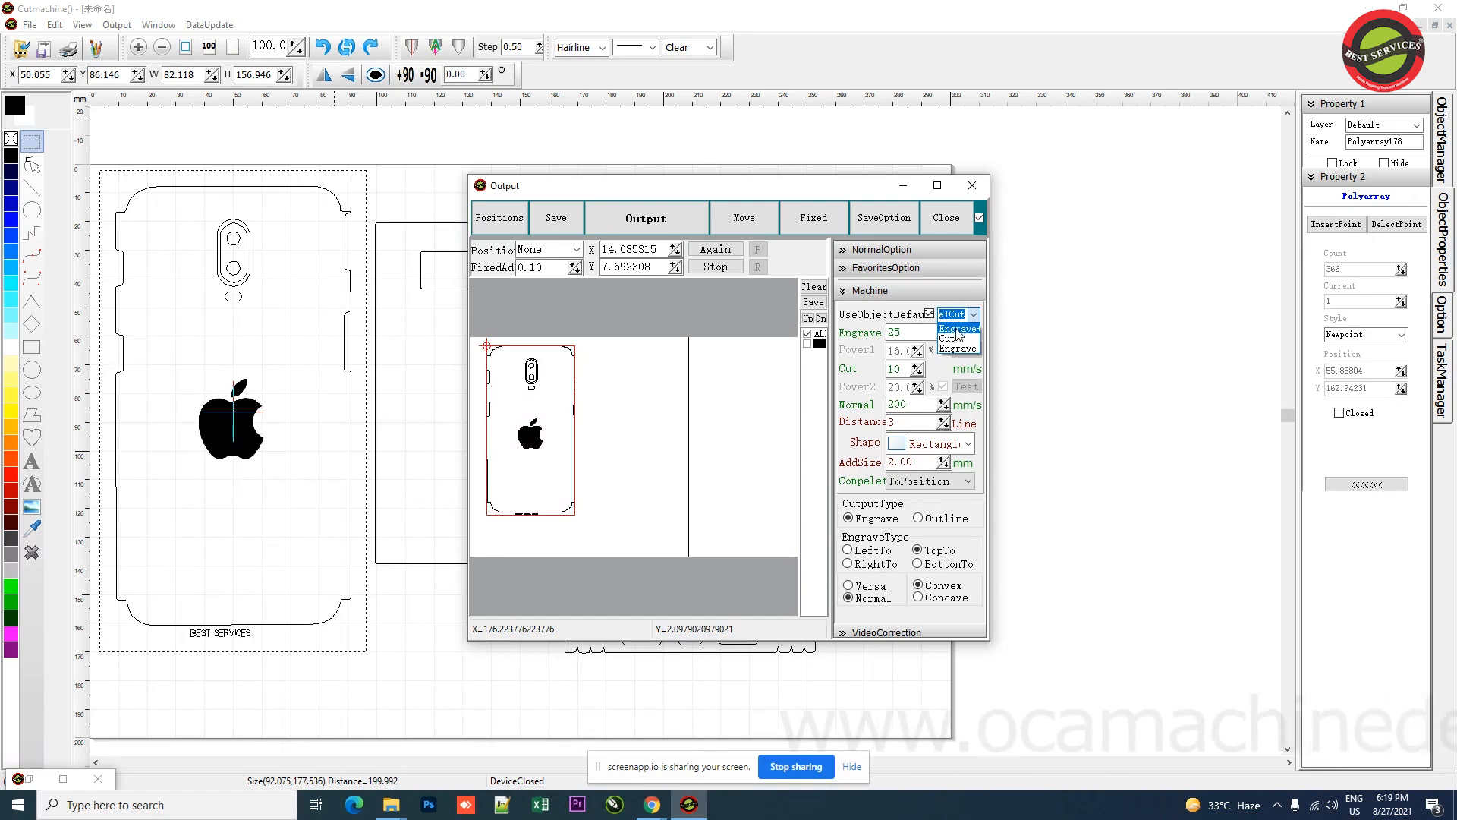
pyautogui.click(957, 330)
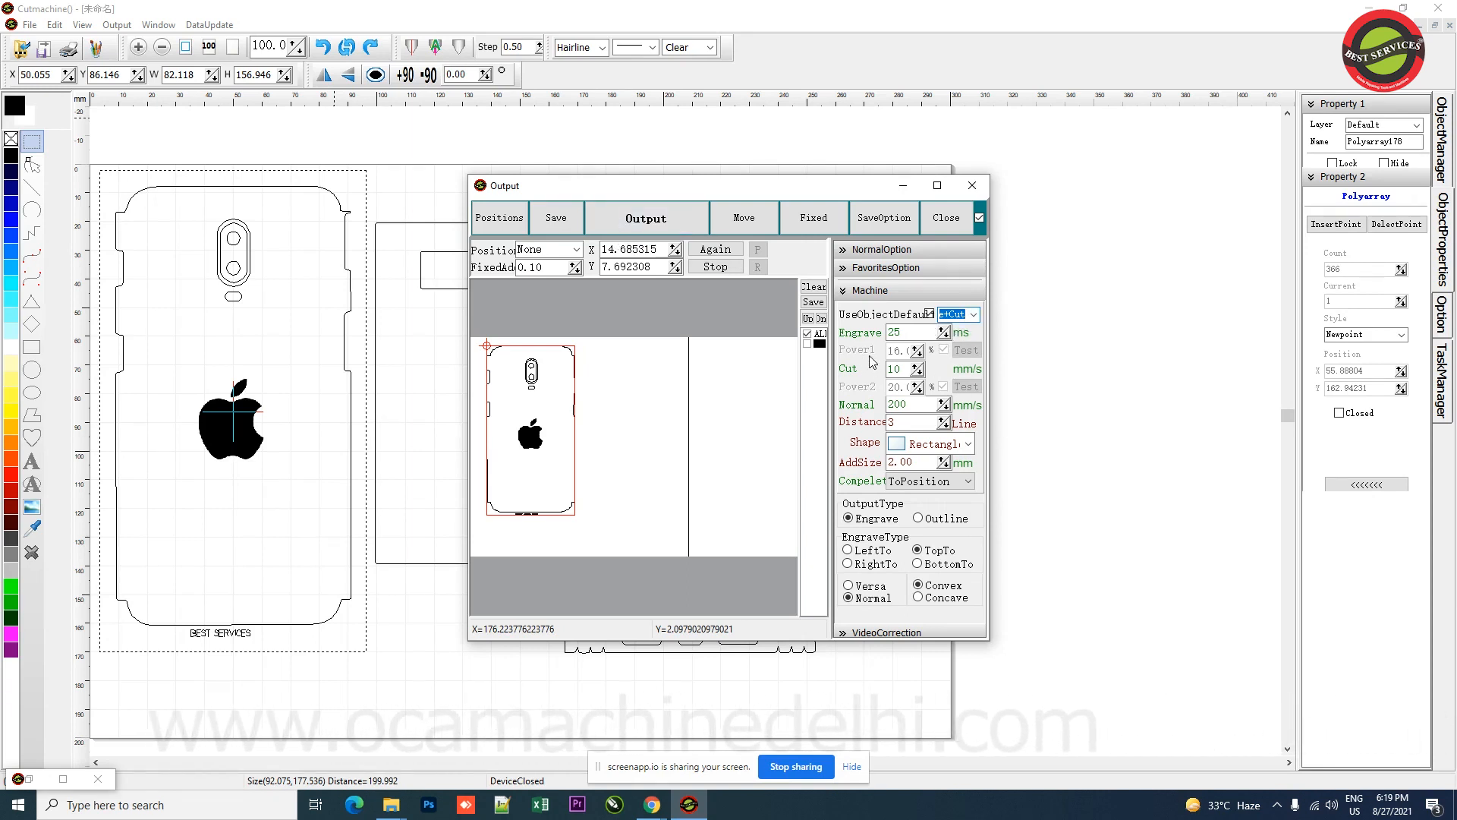
pyautogui.click(508, 577)
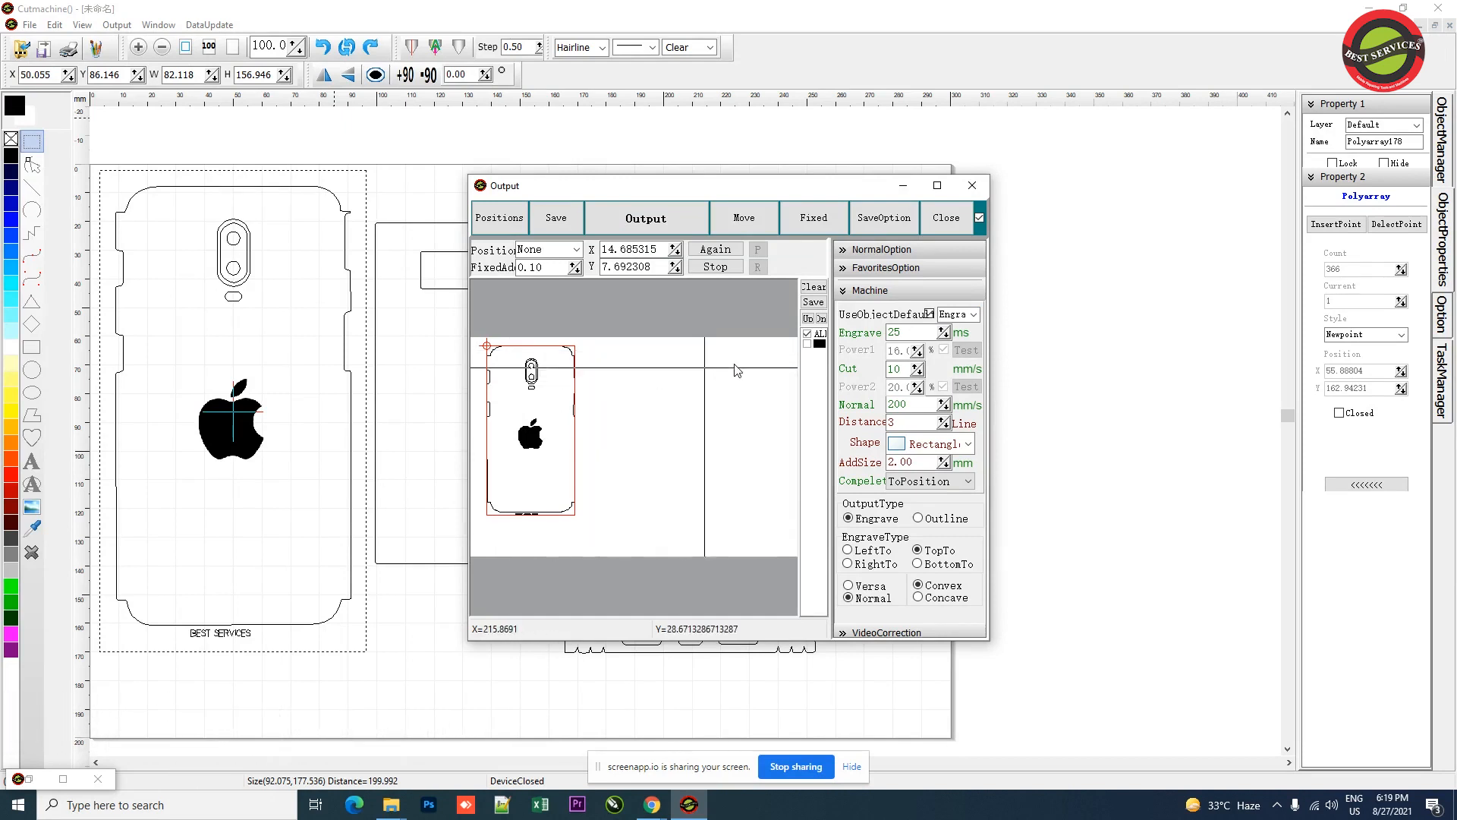
pyautogui.click(949, 219)
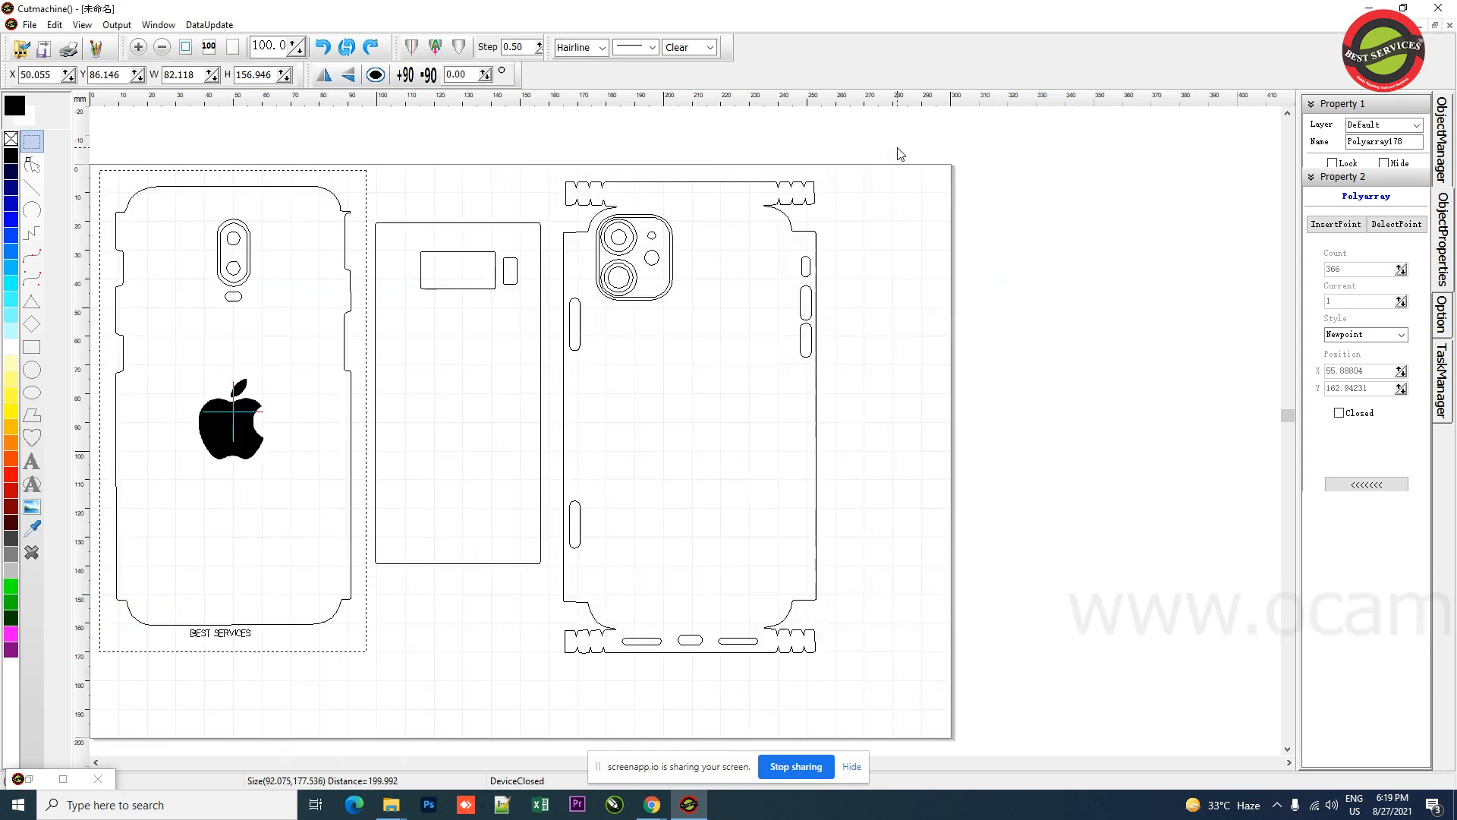
# Step: Select all three templates on the canvas
pyautogui.moveTo(901, 145); pyautogui.dragTo(59, 754)
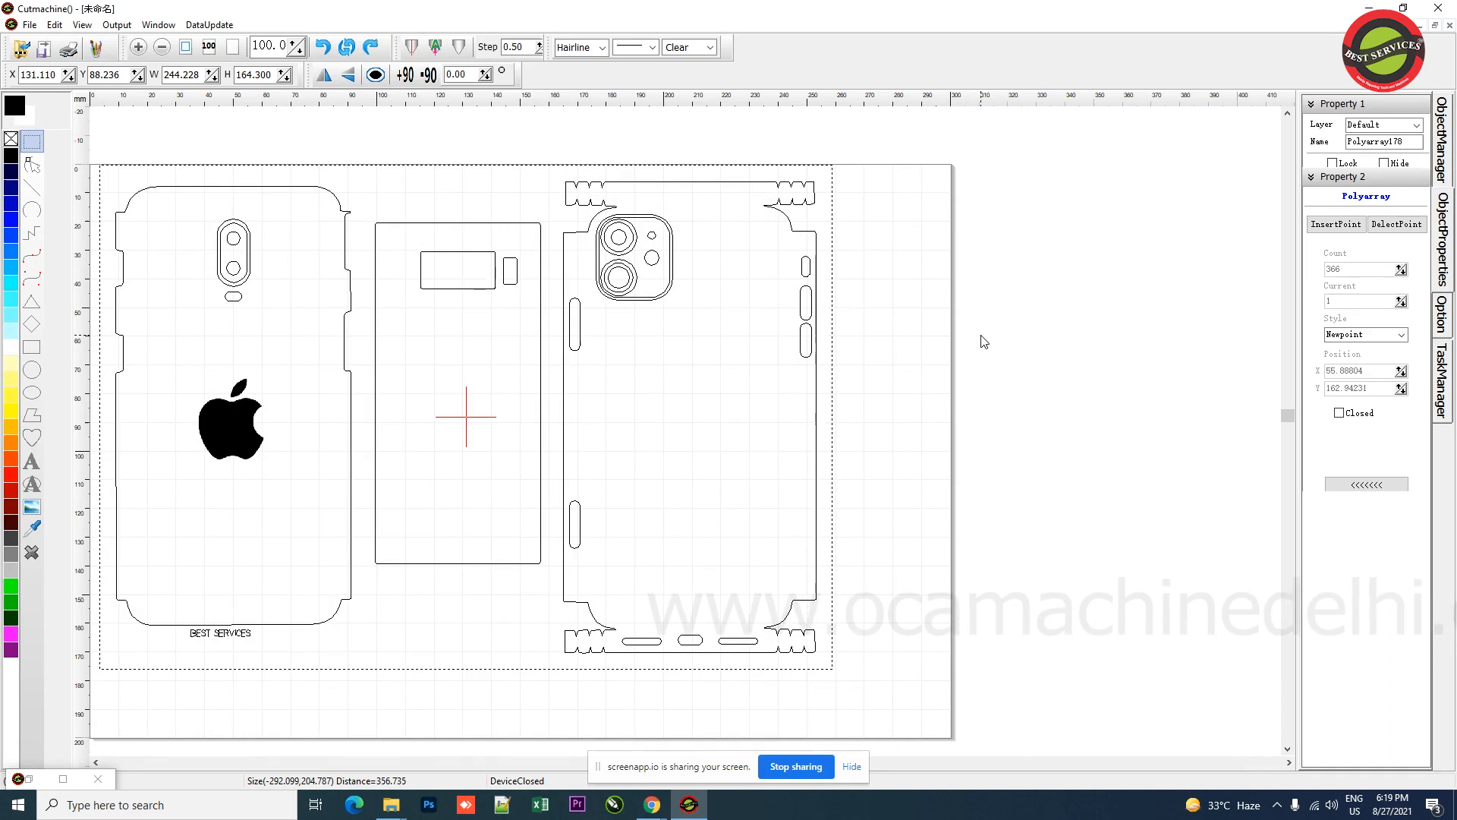